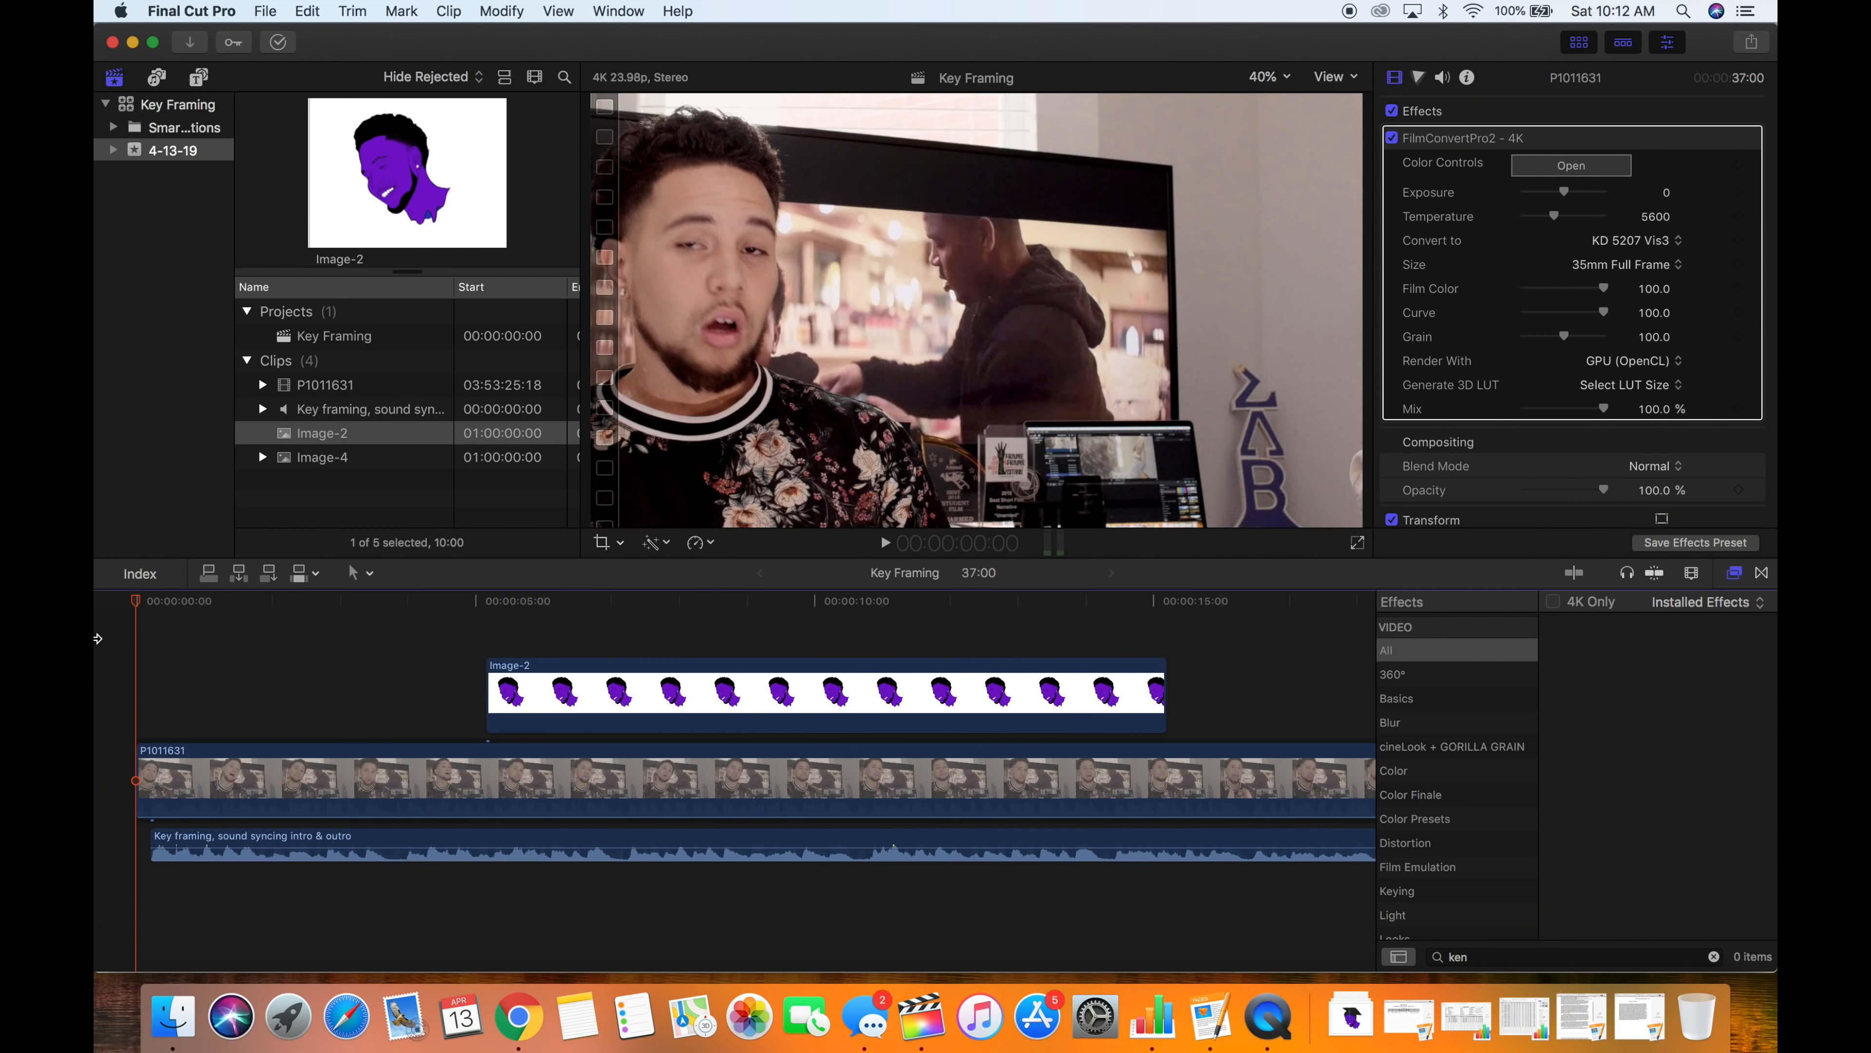
# Transform the Image-2 overlay clip: scale it to about 35% and move it to the video frame's lower-left corner.
pyautogui.moveTo(137, 610); pyautogui.dragTo(405, 654)
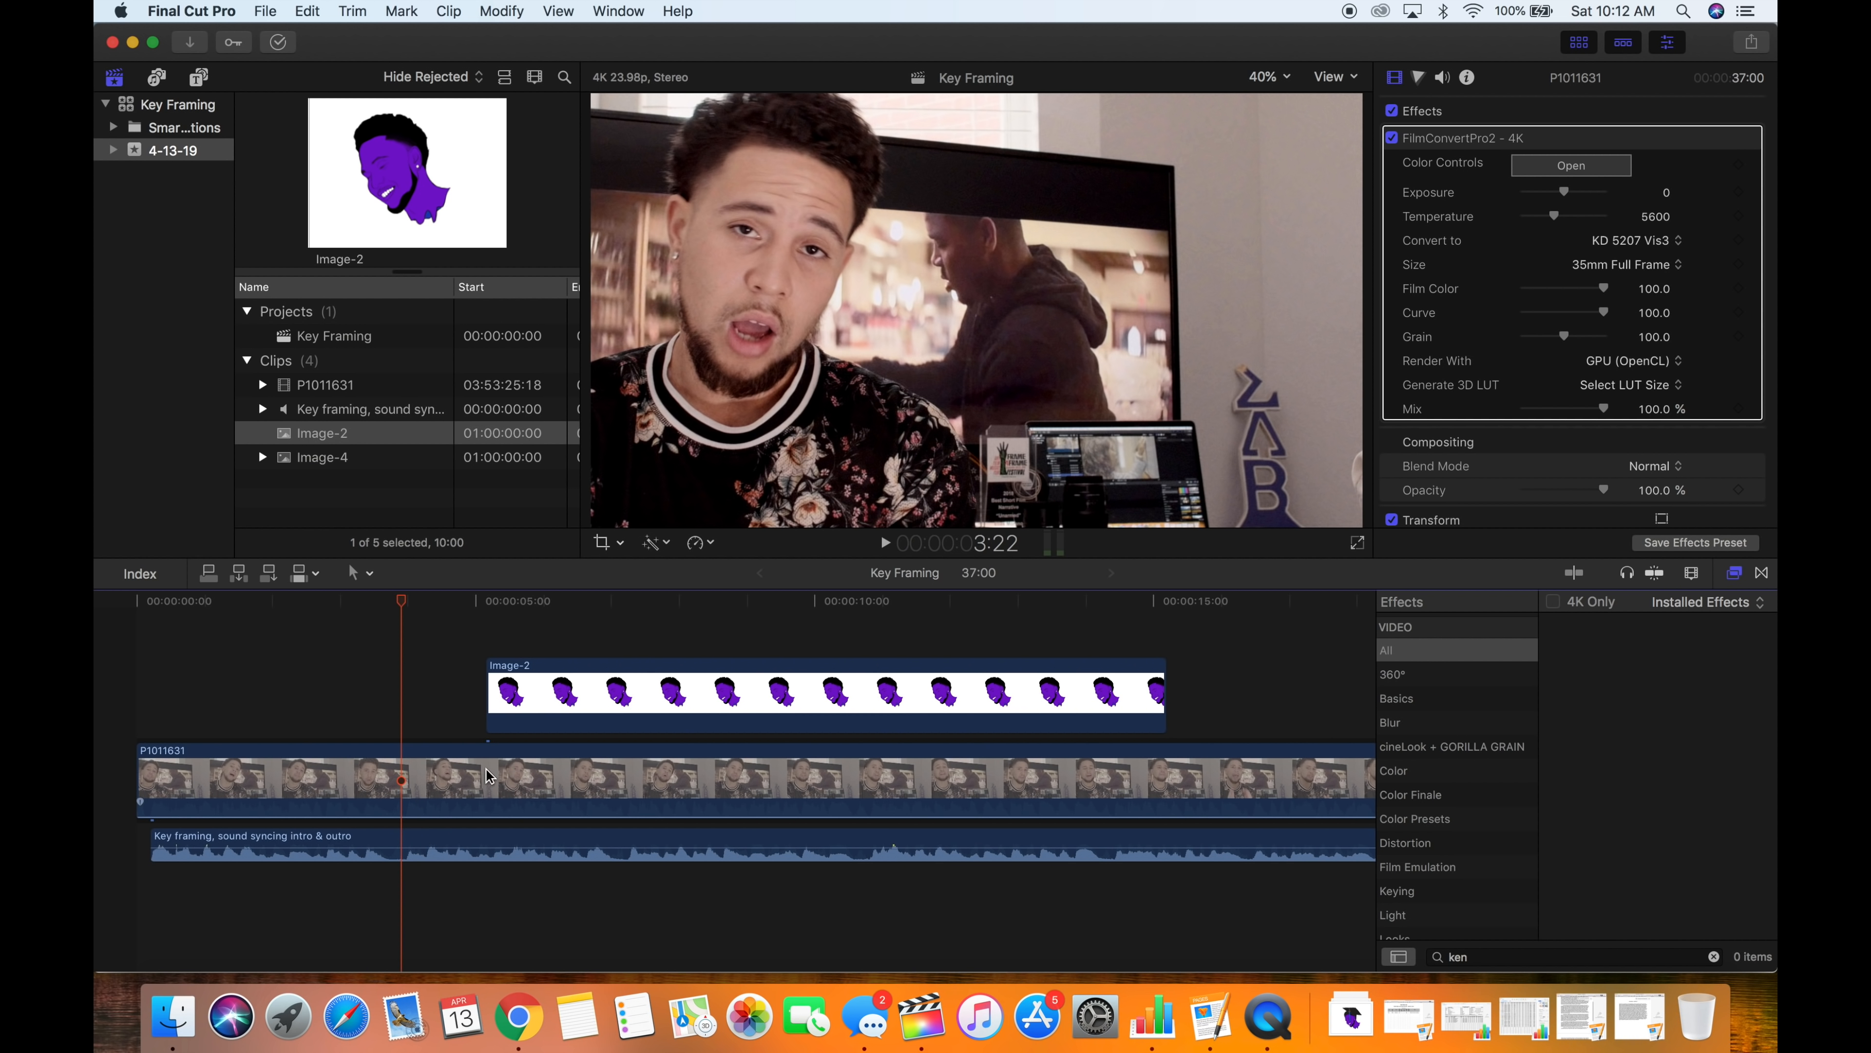
pyautogui.click(521, 671)
pyautogui.click(526, 616)
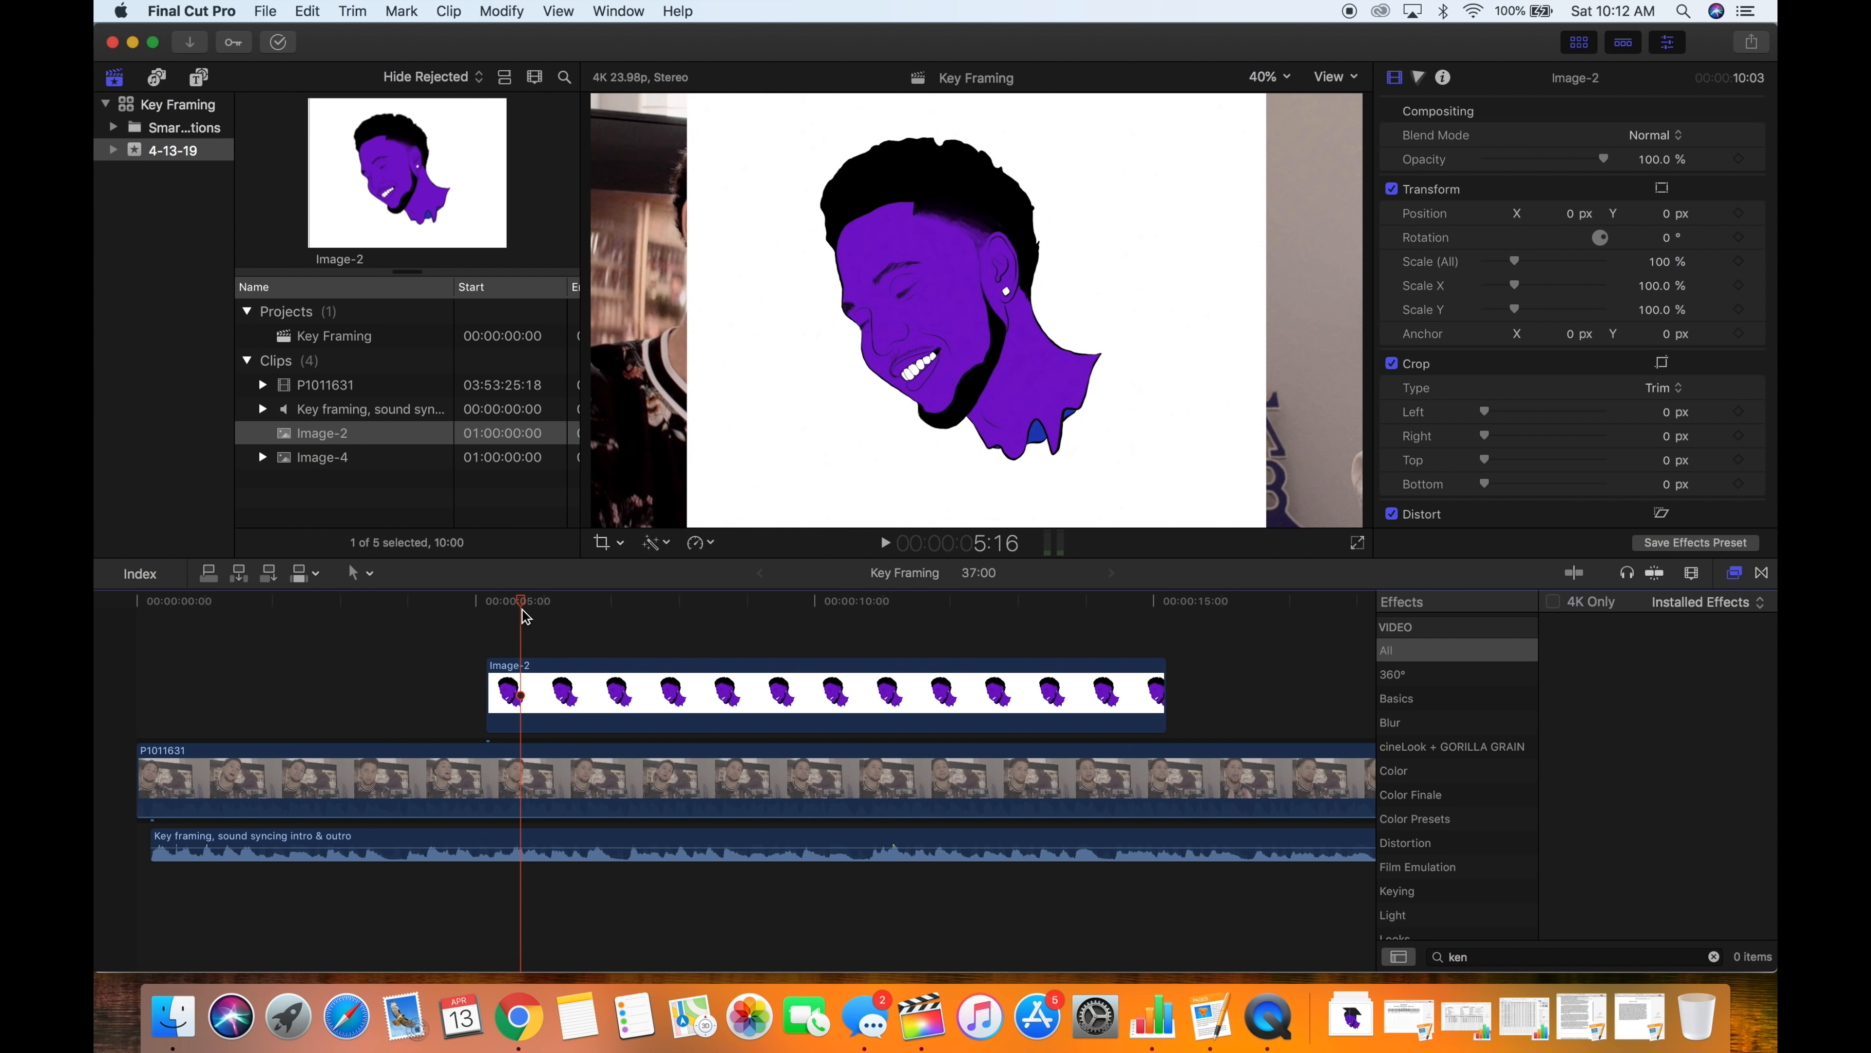
pyautogui.moveTo(525, 615); pyautogui.dragTo(489, 608)
pyautogui.click(615, 543)
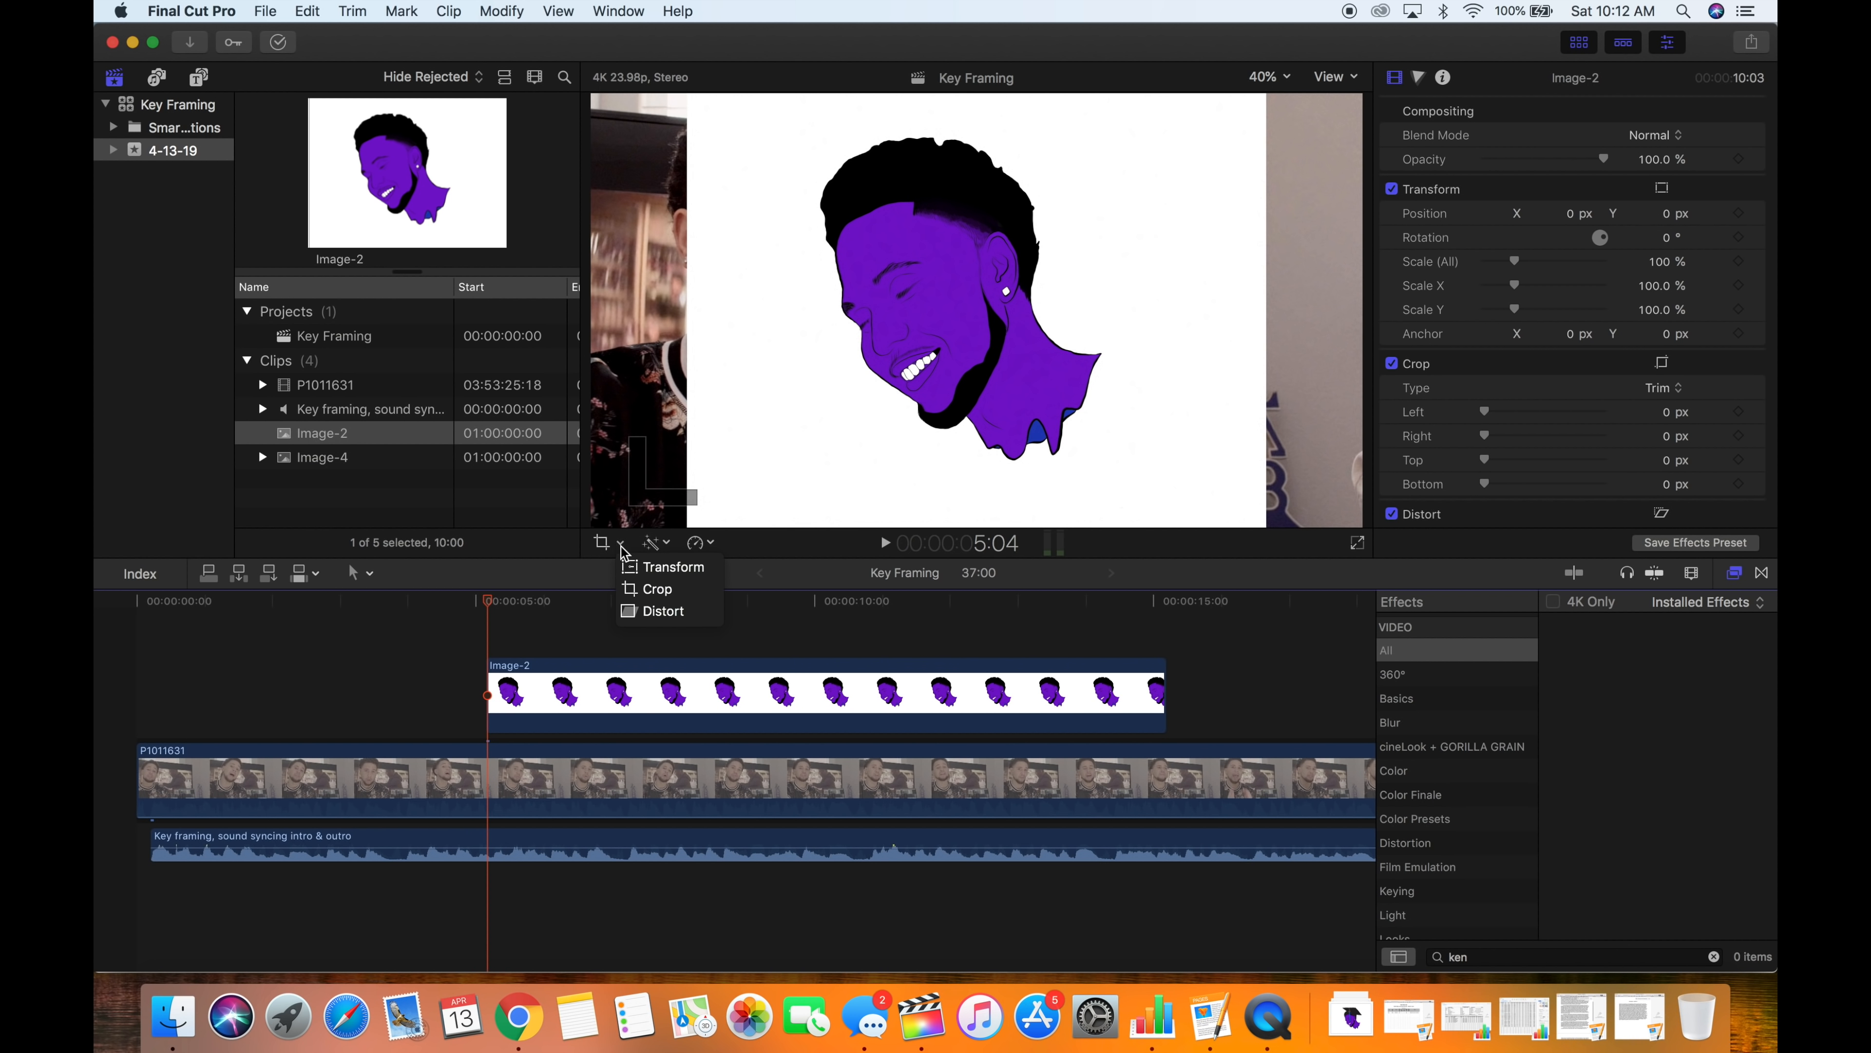
pyautogui.click(645, 567)
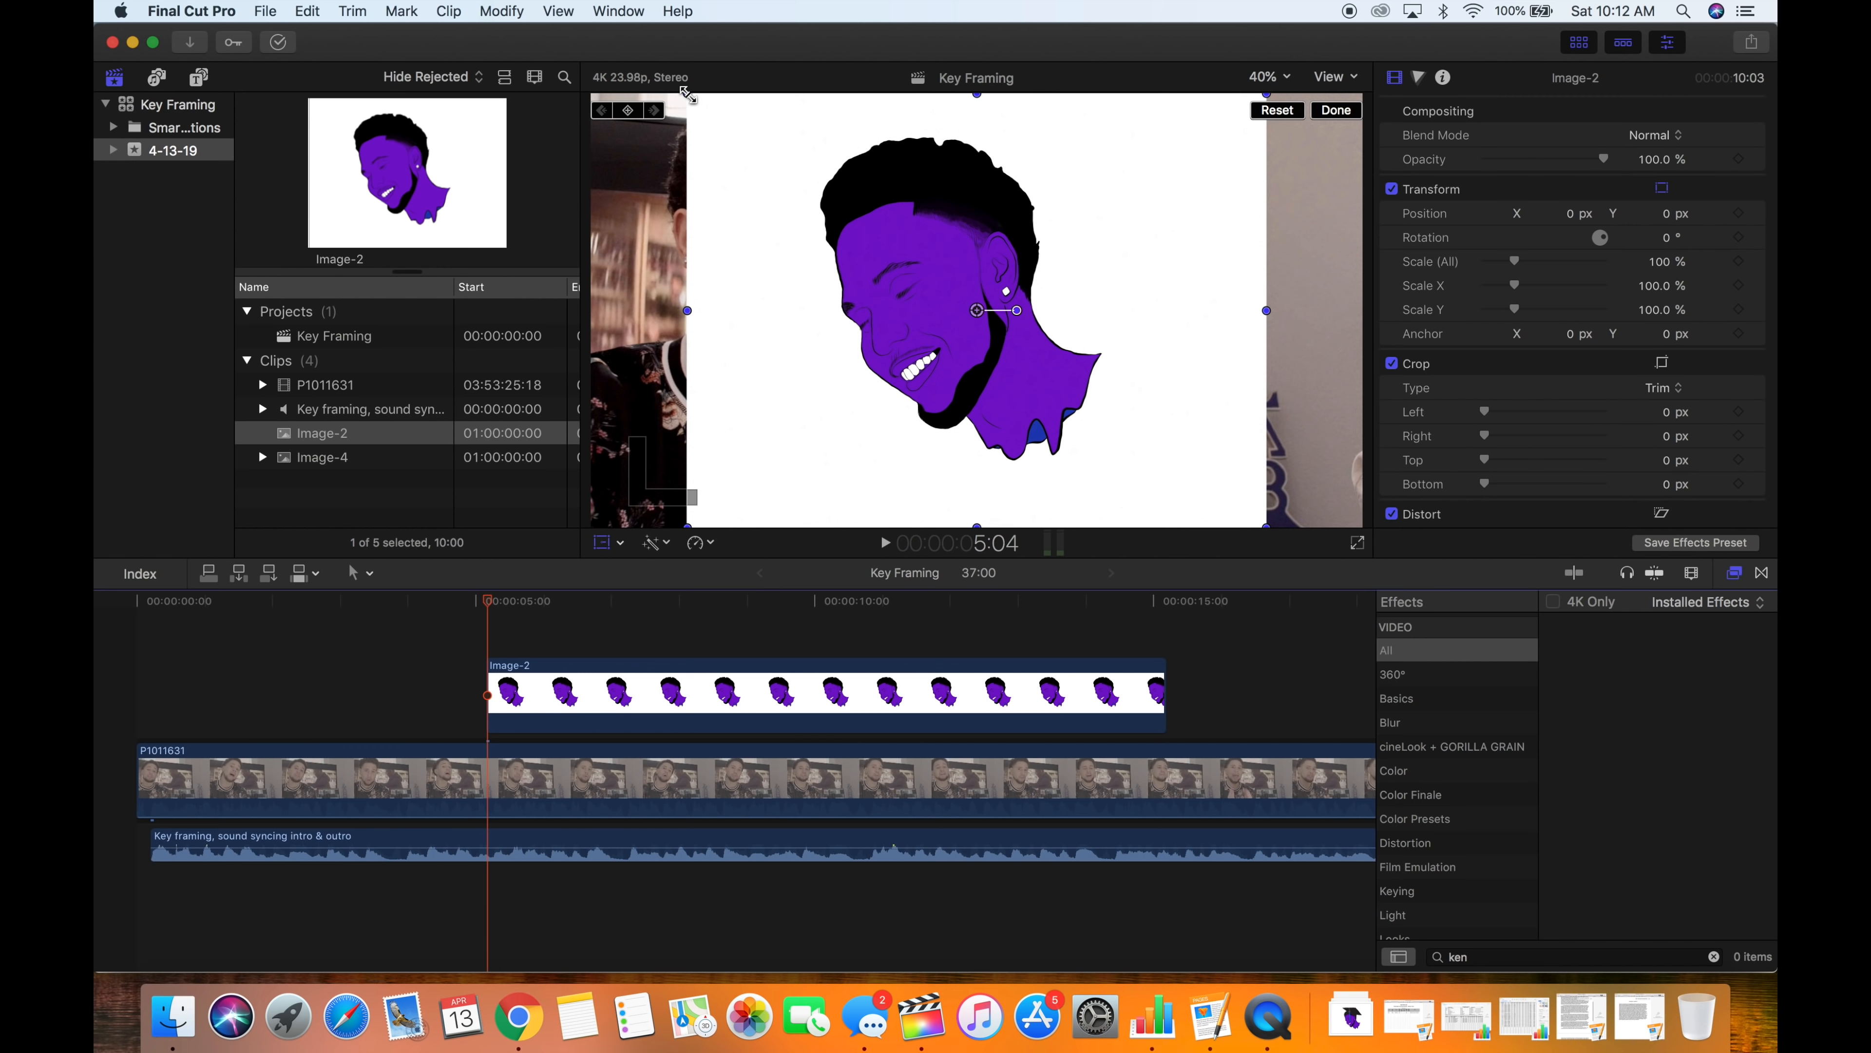
pyautogui.moveTo(685, 94); pyautogui.dragTo(878, 236)
pyautogui.moveTo(878, 306); pyautogui.dragTo(875, 311)
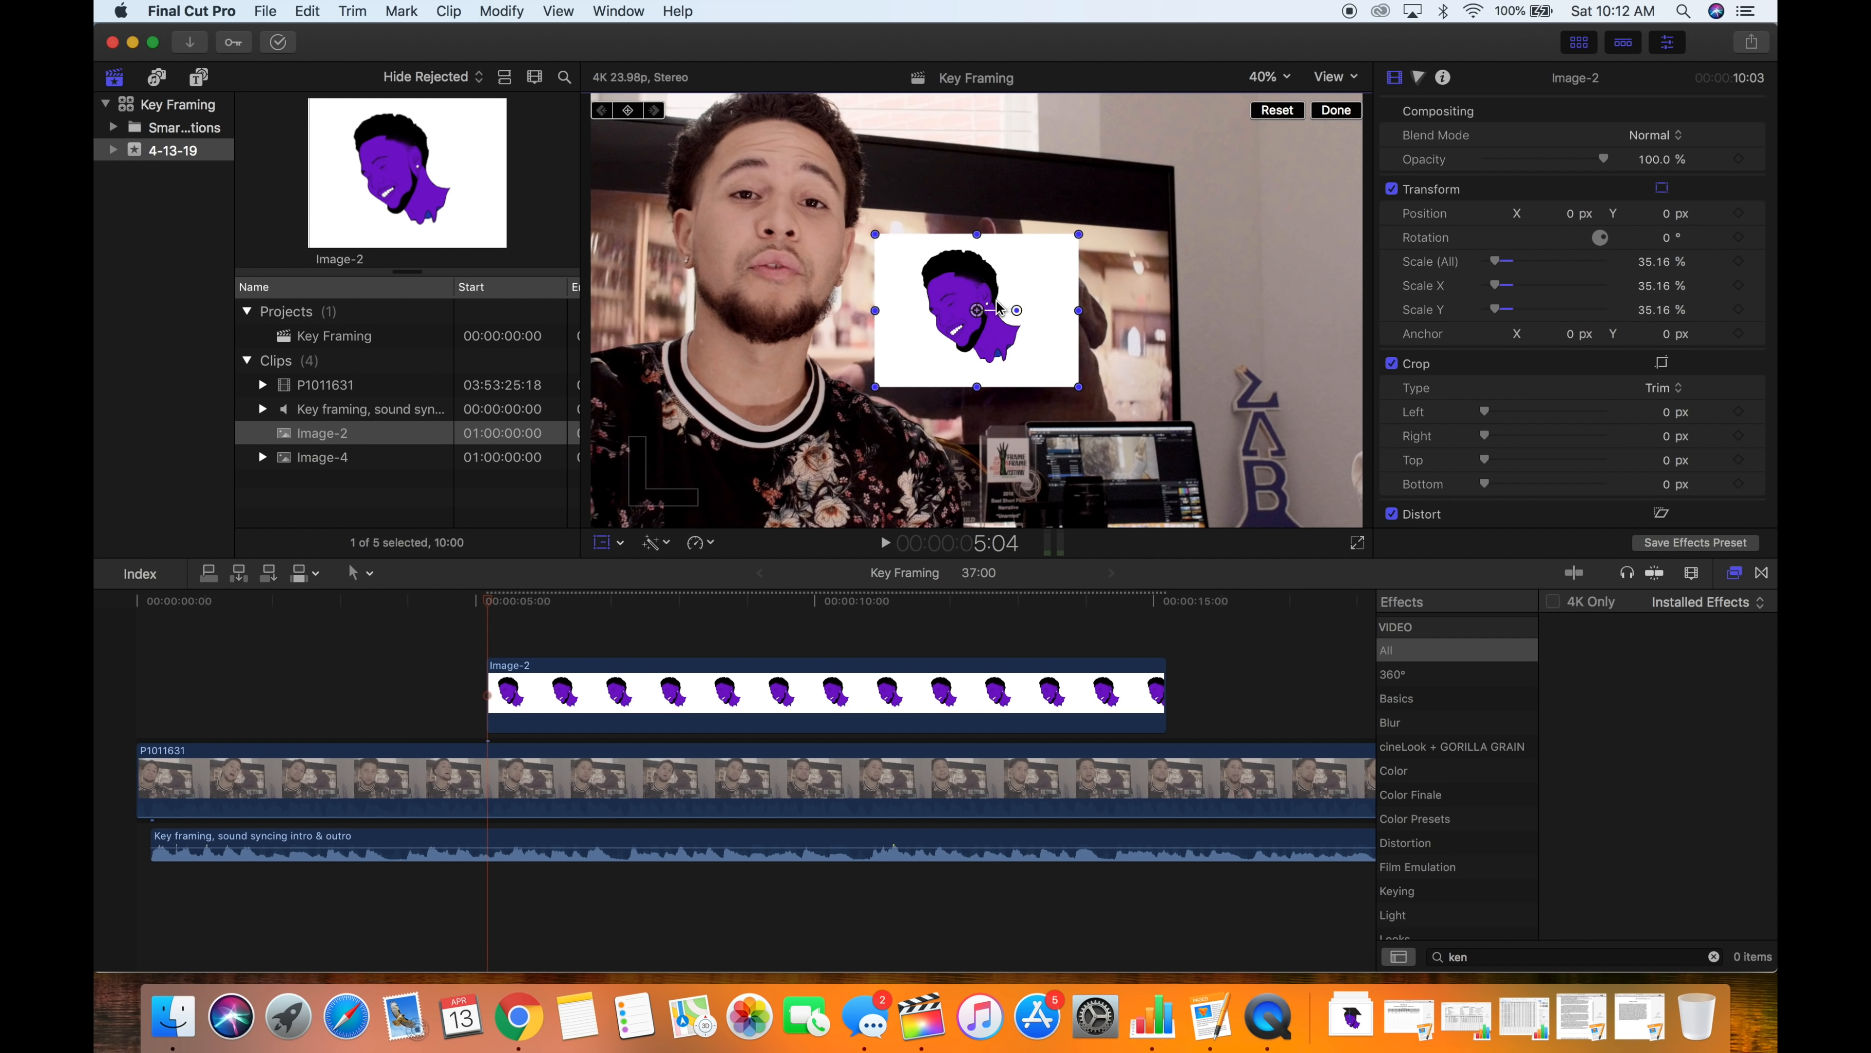
pyautogui.moveTo(993, 289); pyautogui.dragTo(732, 426)
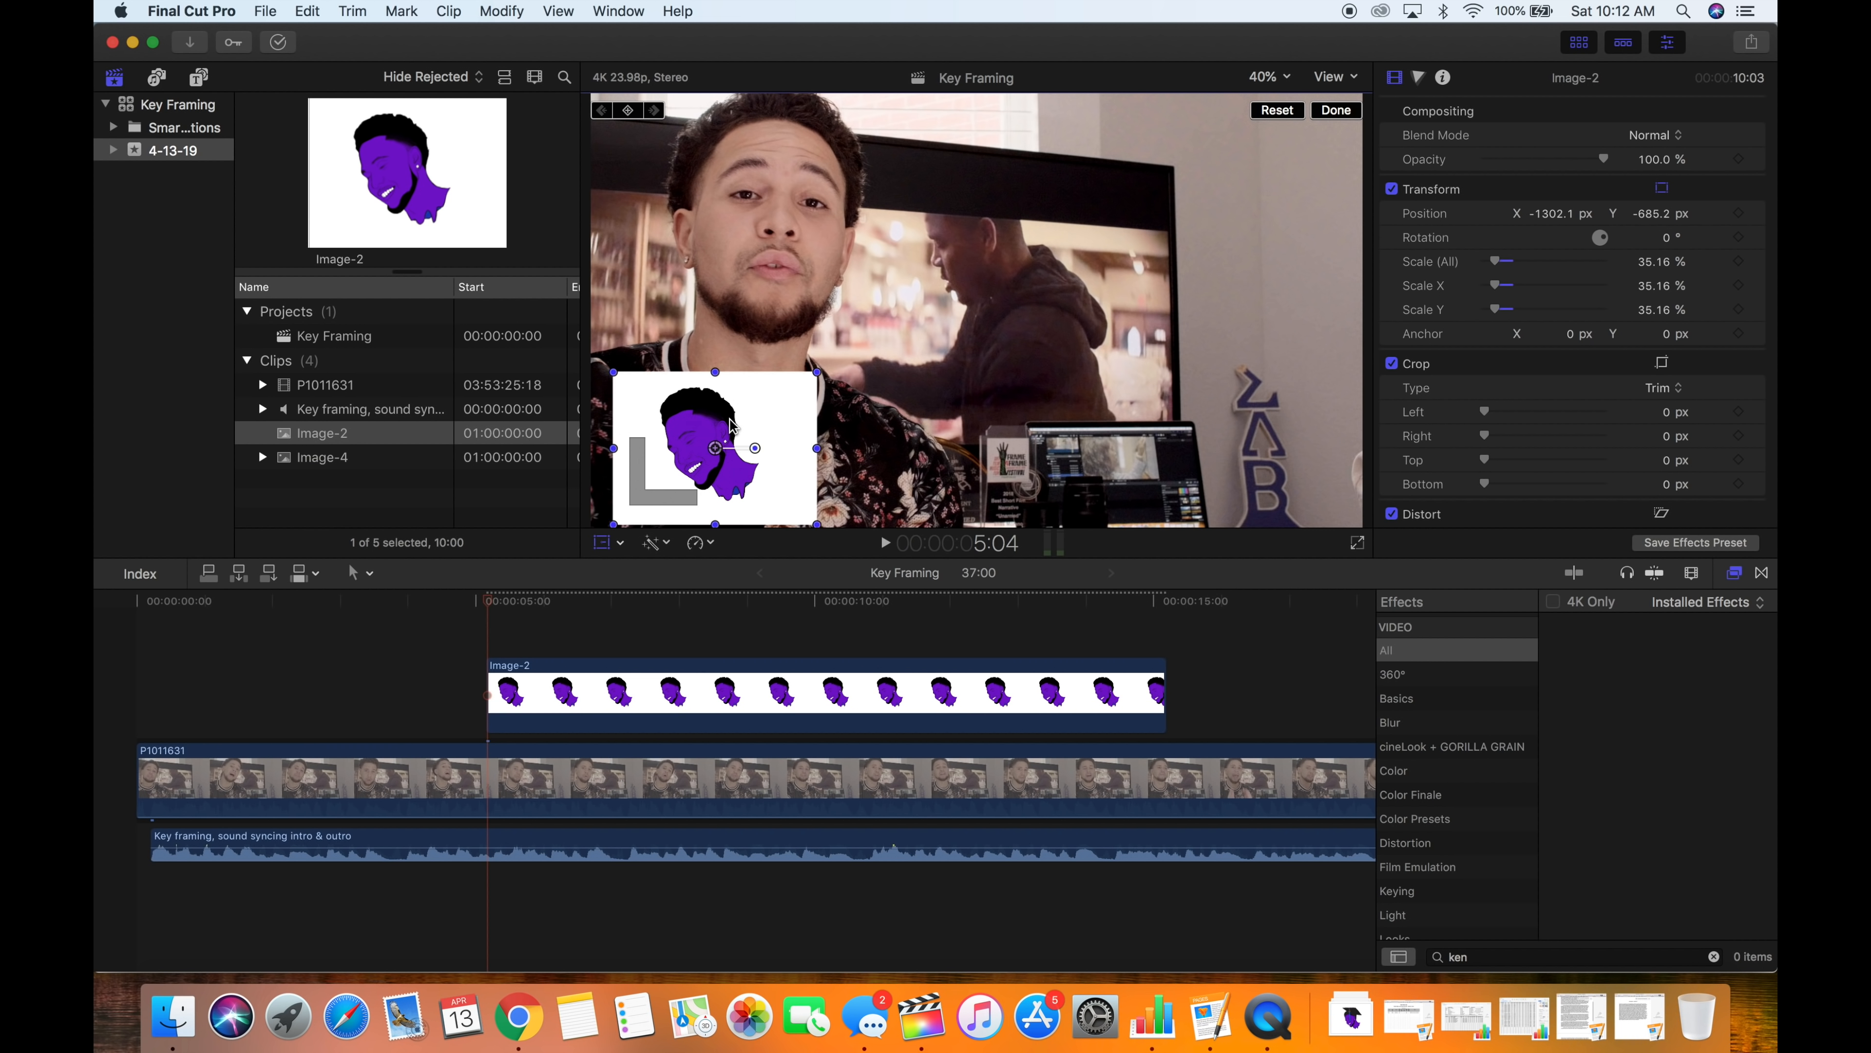
pyautogui.click(1329, 114)
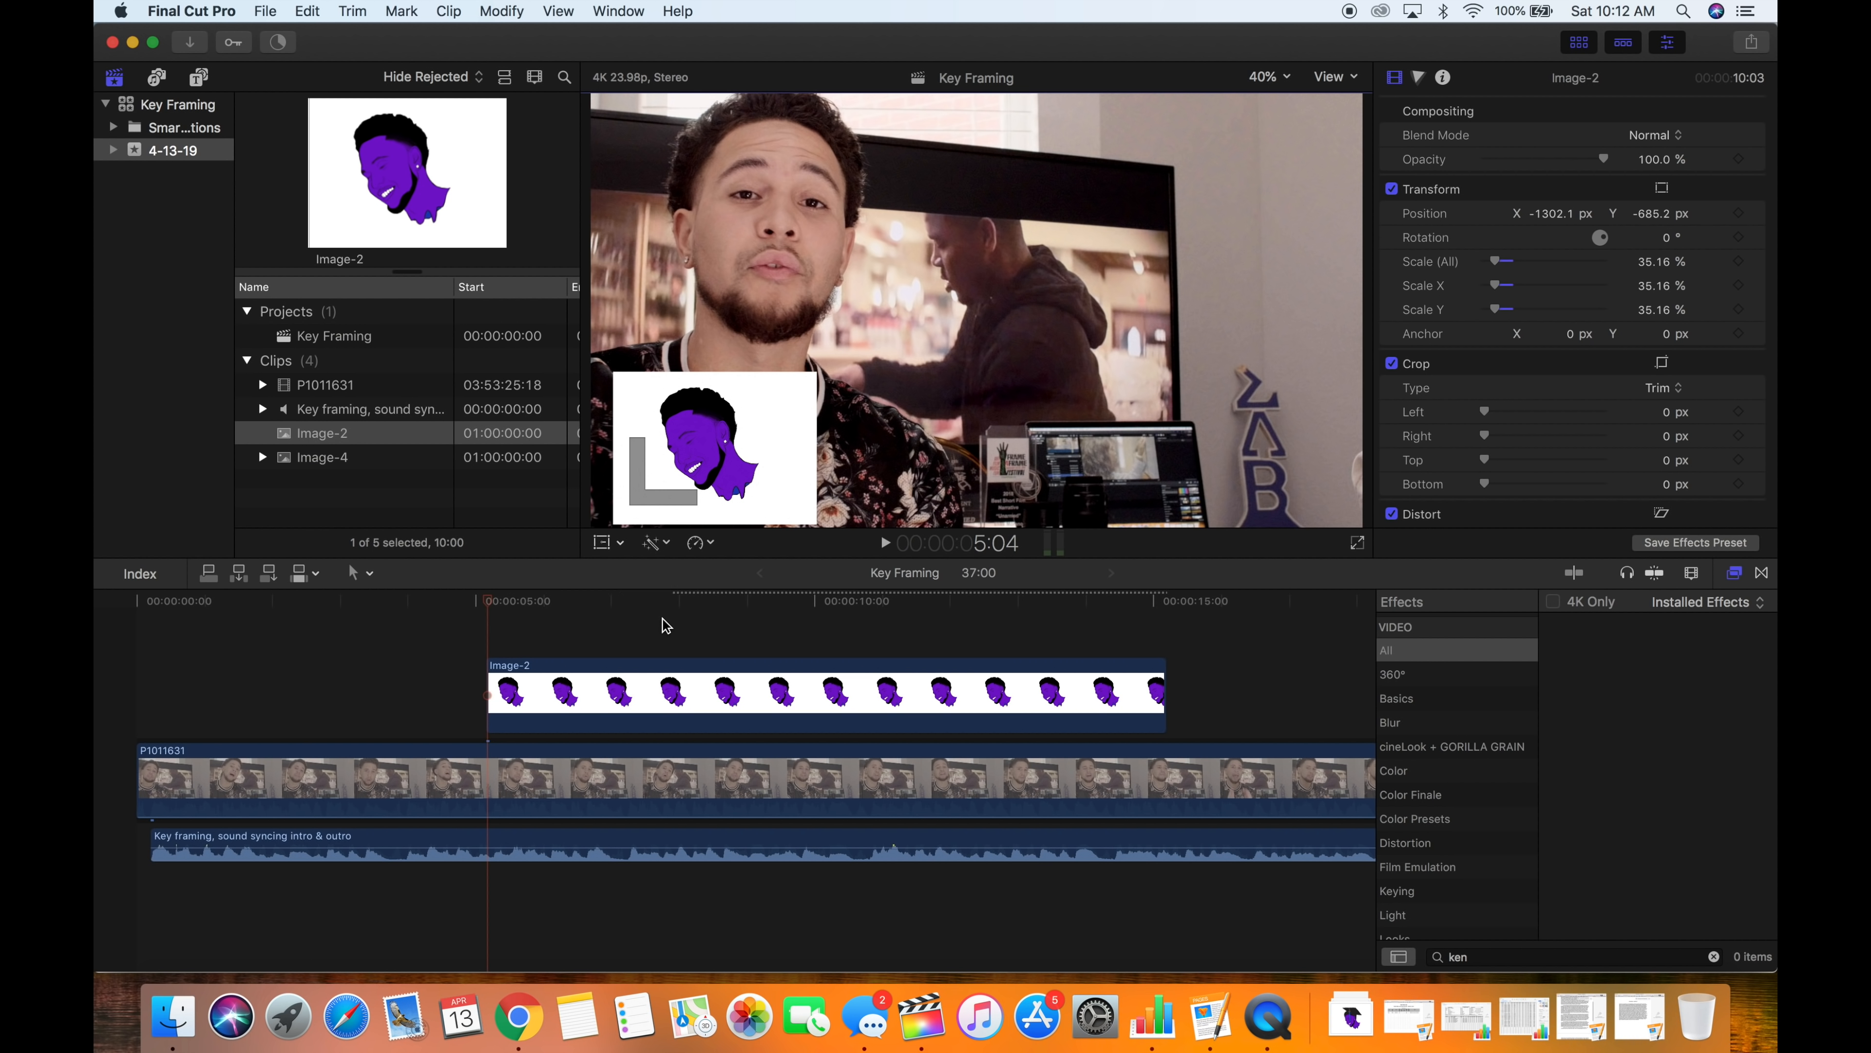
# Add a Transform keyframe at the start of the Image-2 clip, at 5:04.
pyautogui.click(505, 656)
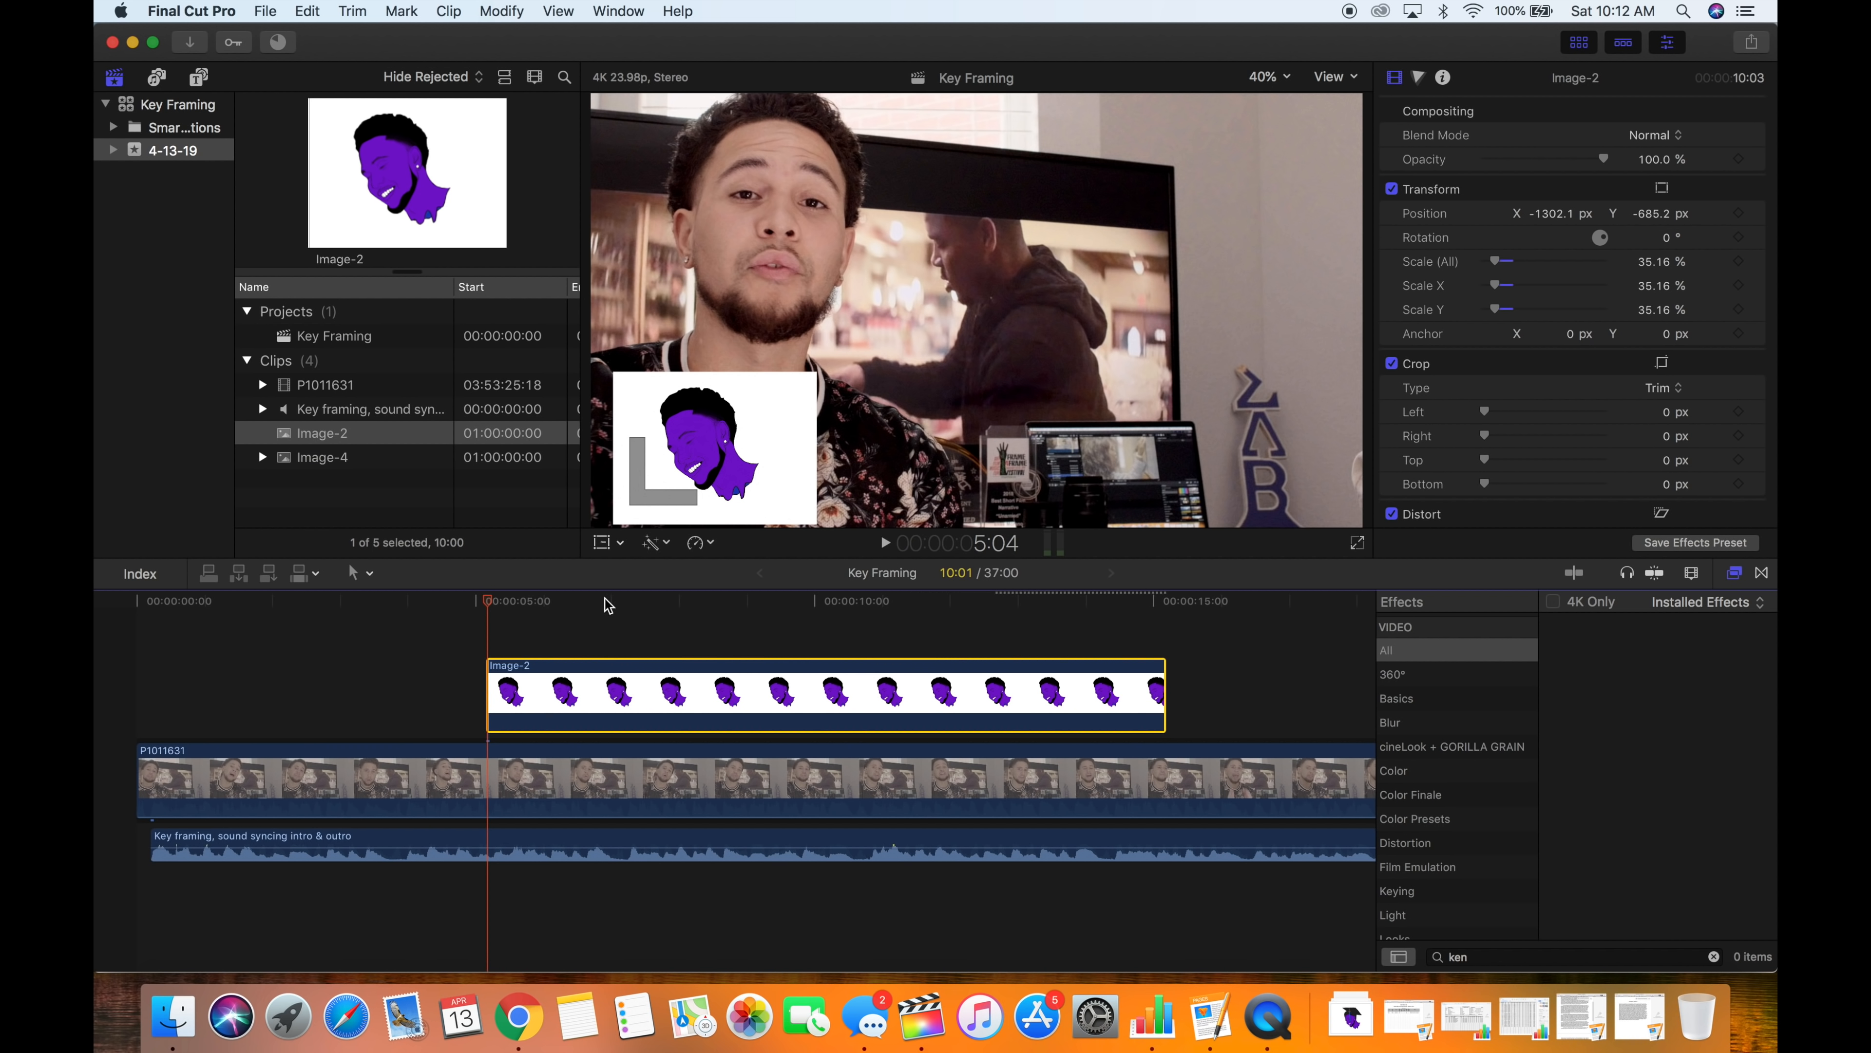
pyautogui.click(620, 535)
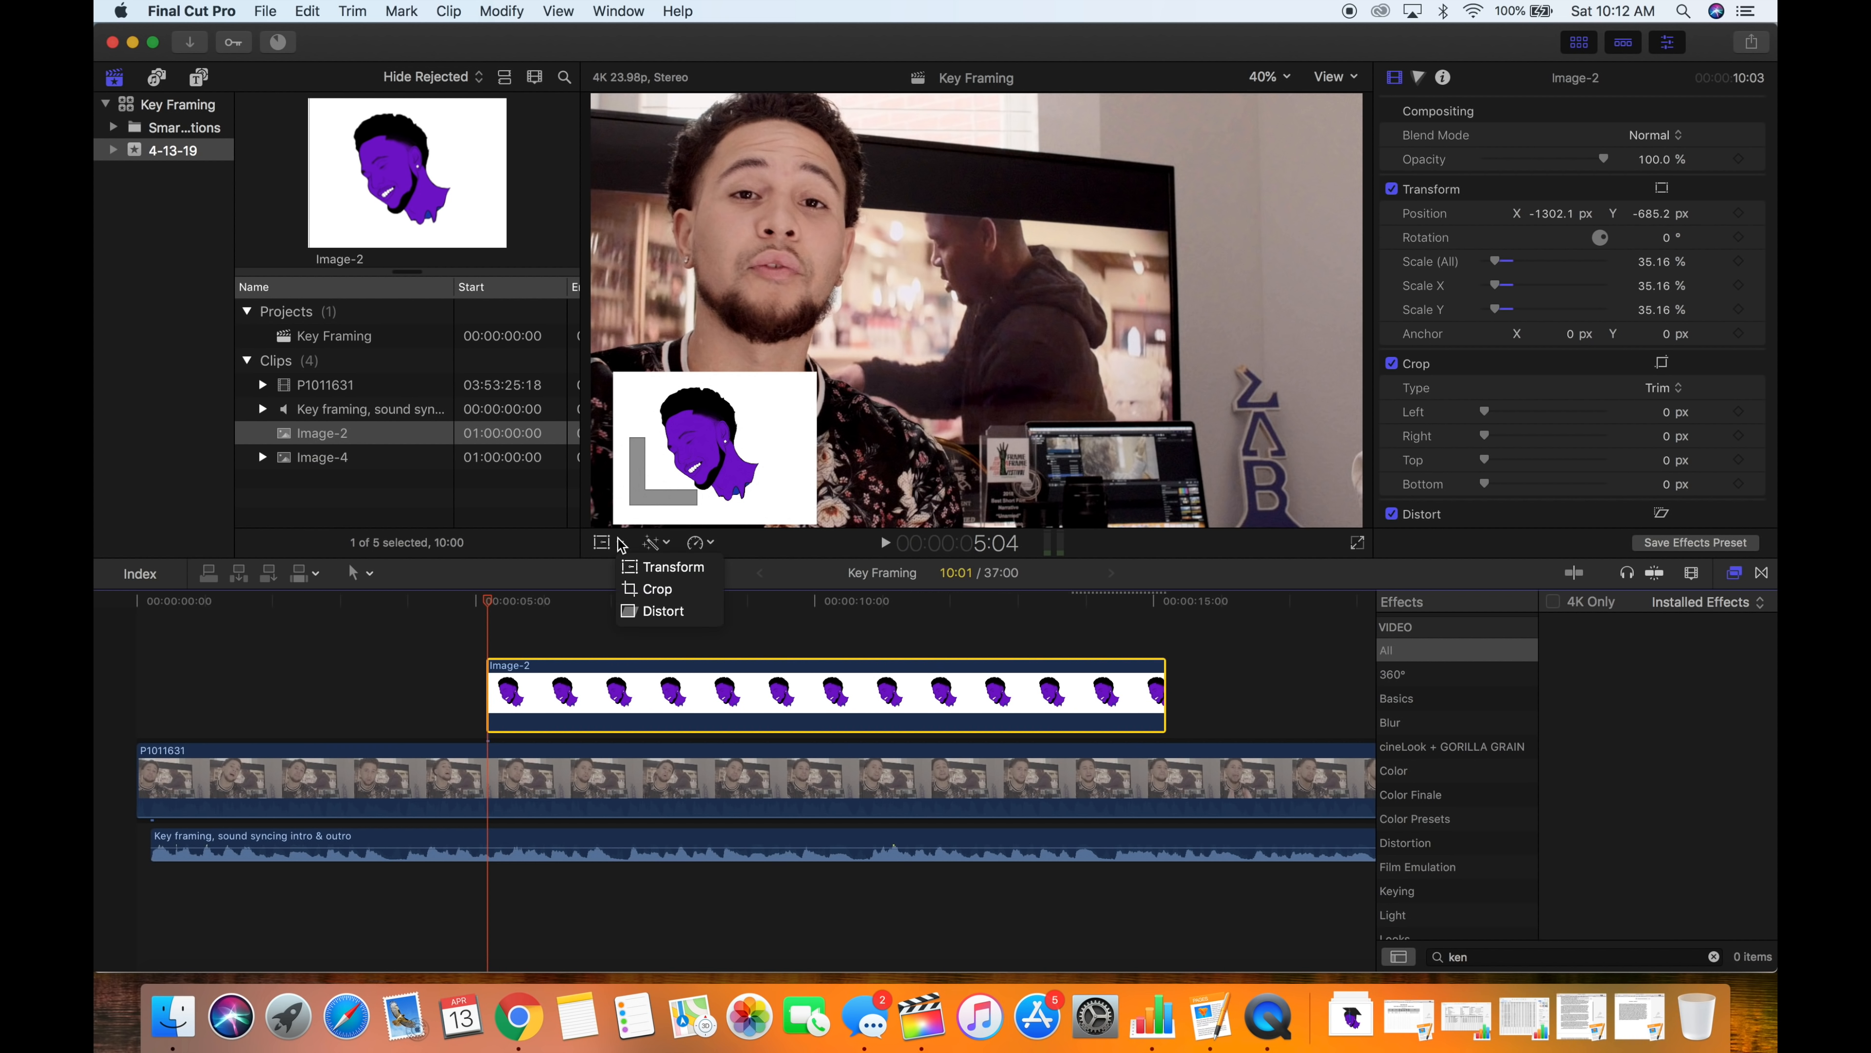
pyautogui.click(646, 566)
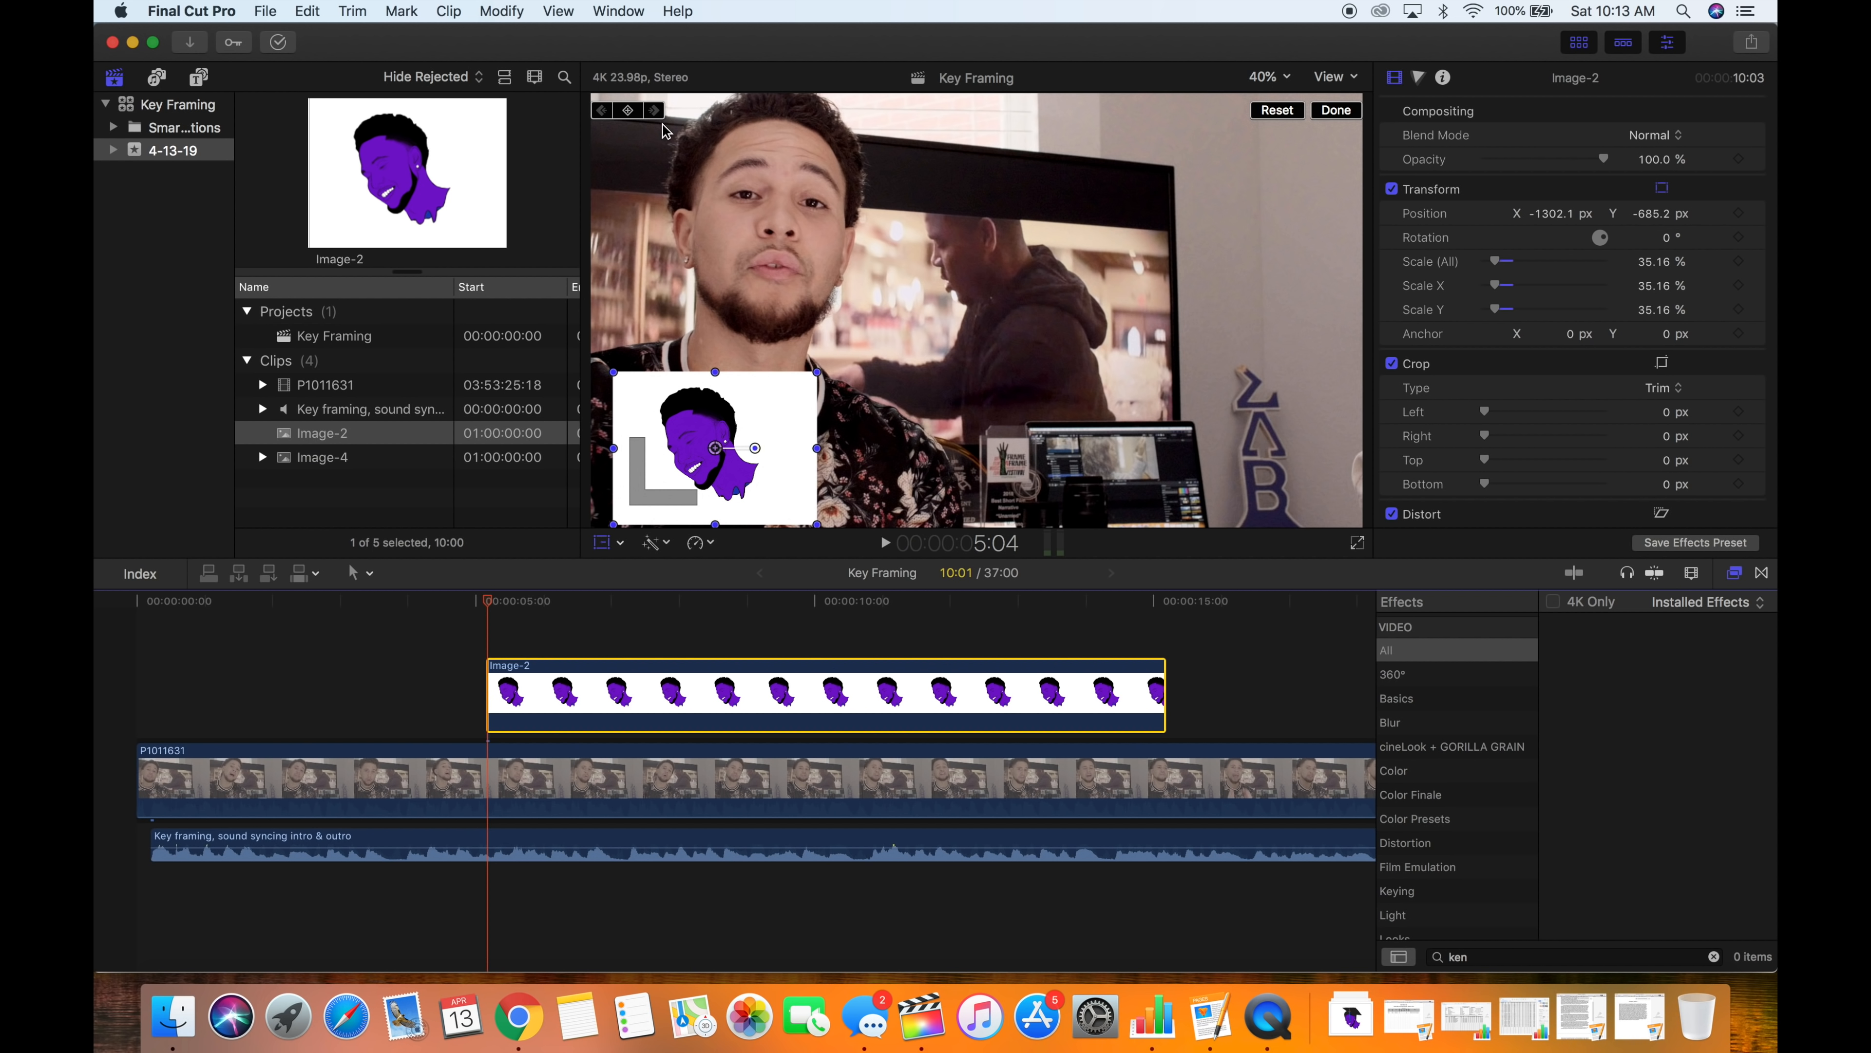
pyautogui.click(628, 111)
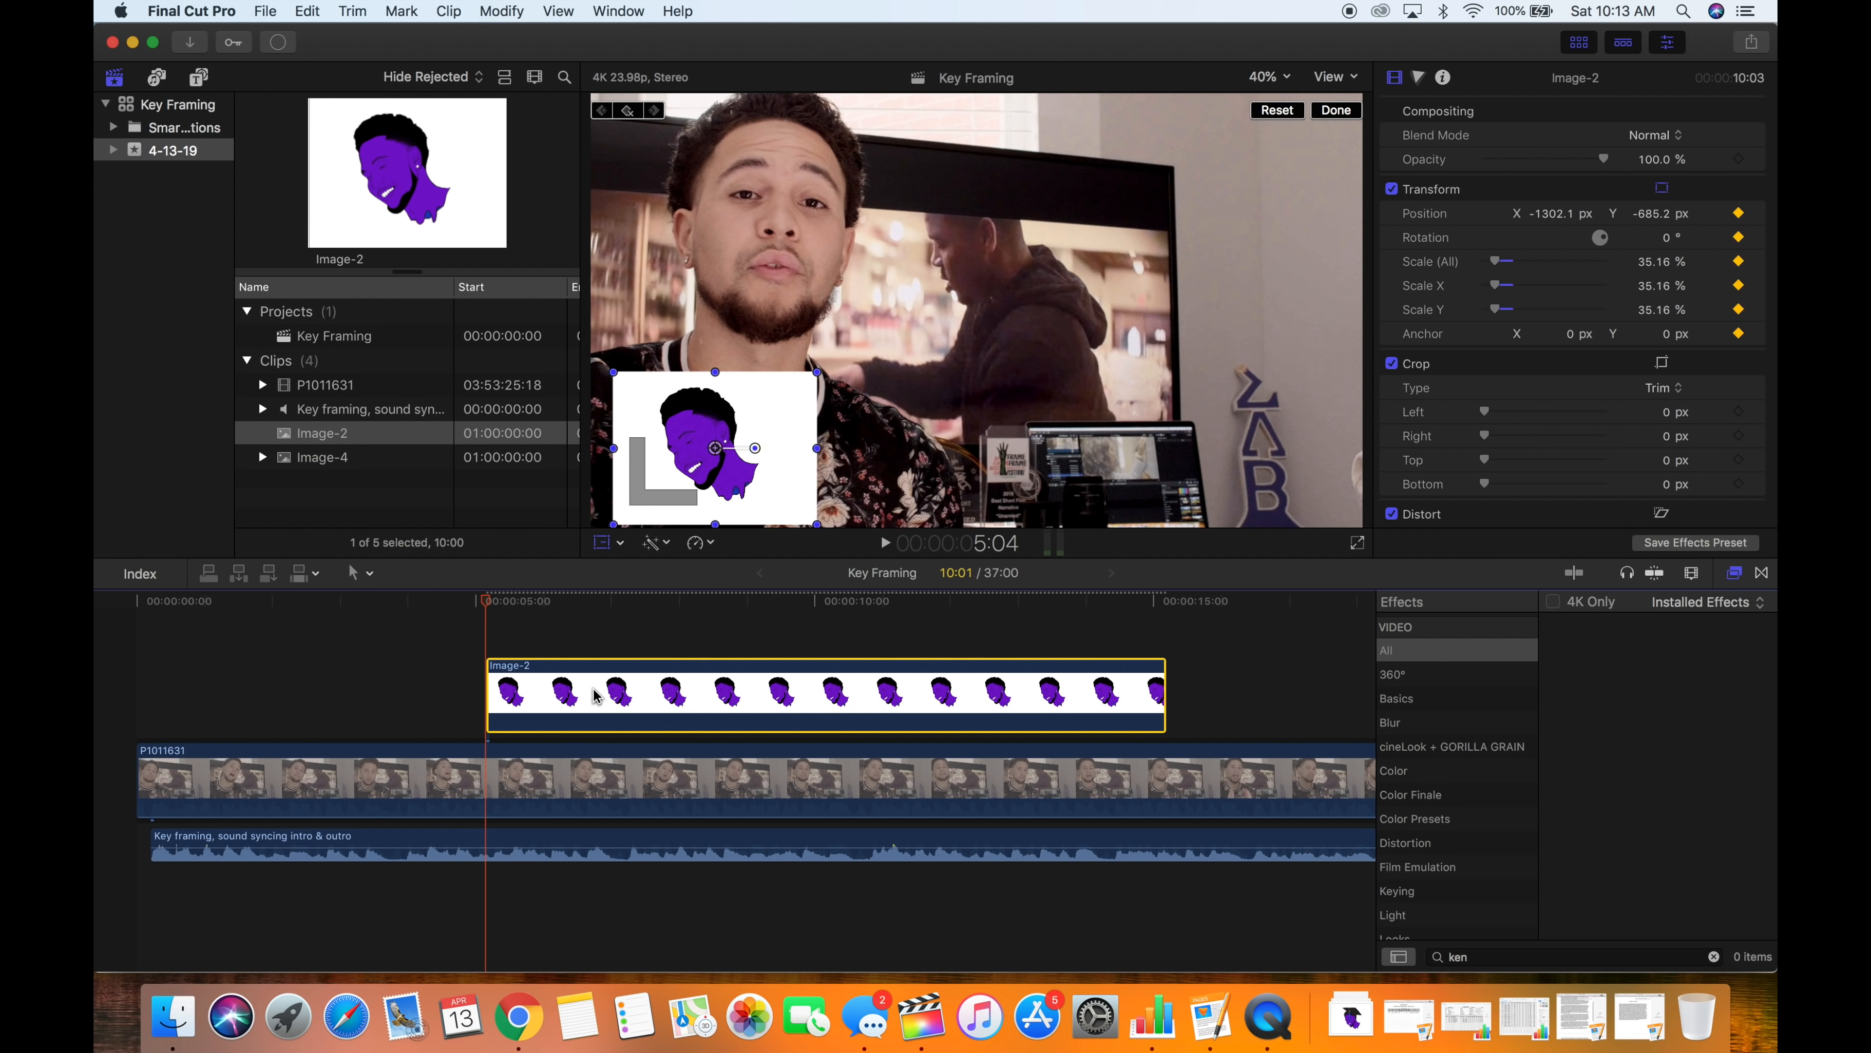
# At 8:01, keyframe the Image-2 overlay over the speaker's face, at about X -683 px, Y 347 px.
pyautogui.moveTo(492, 604); pyautogui.dragTo(685, 608)
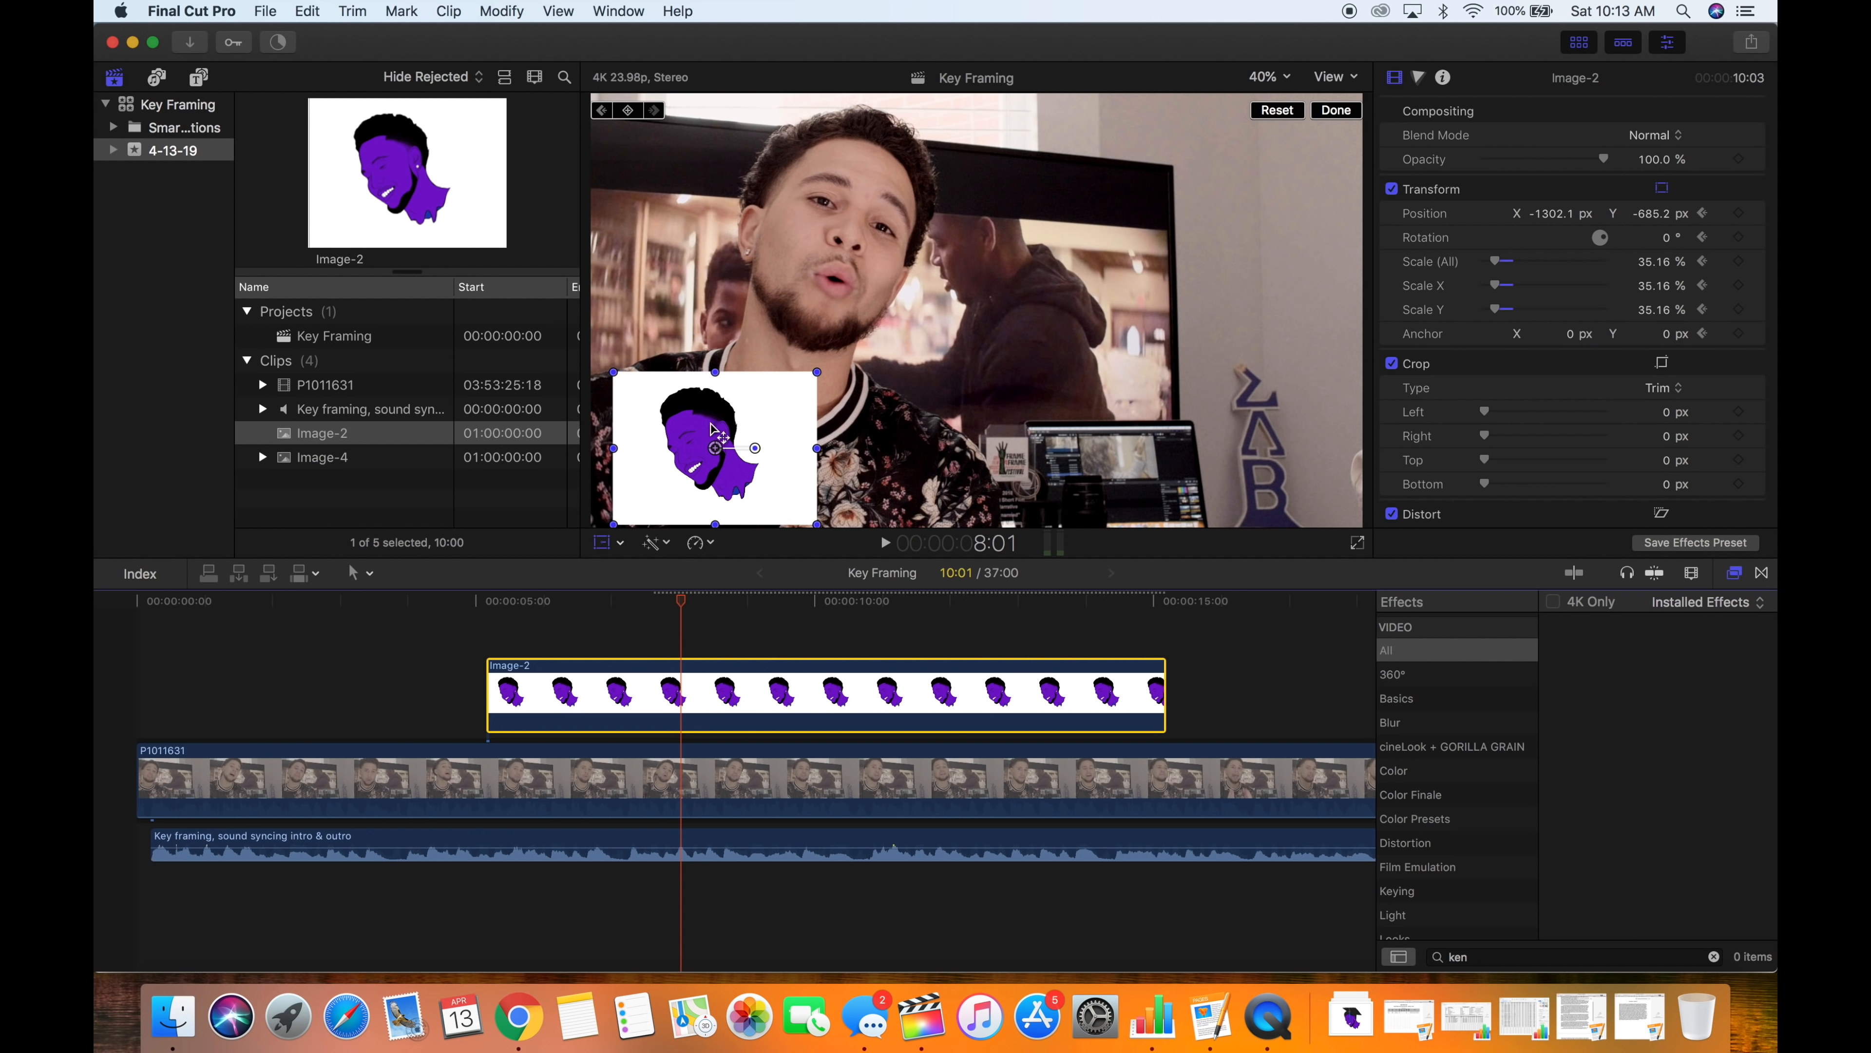
pyautogui.moveTo(714, 459); pyautogui.dragTo(839, 242)
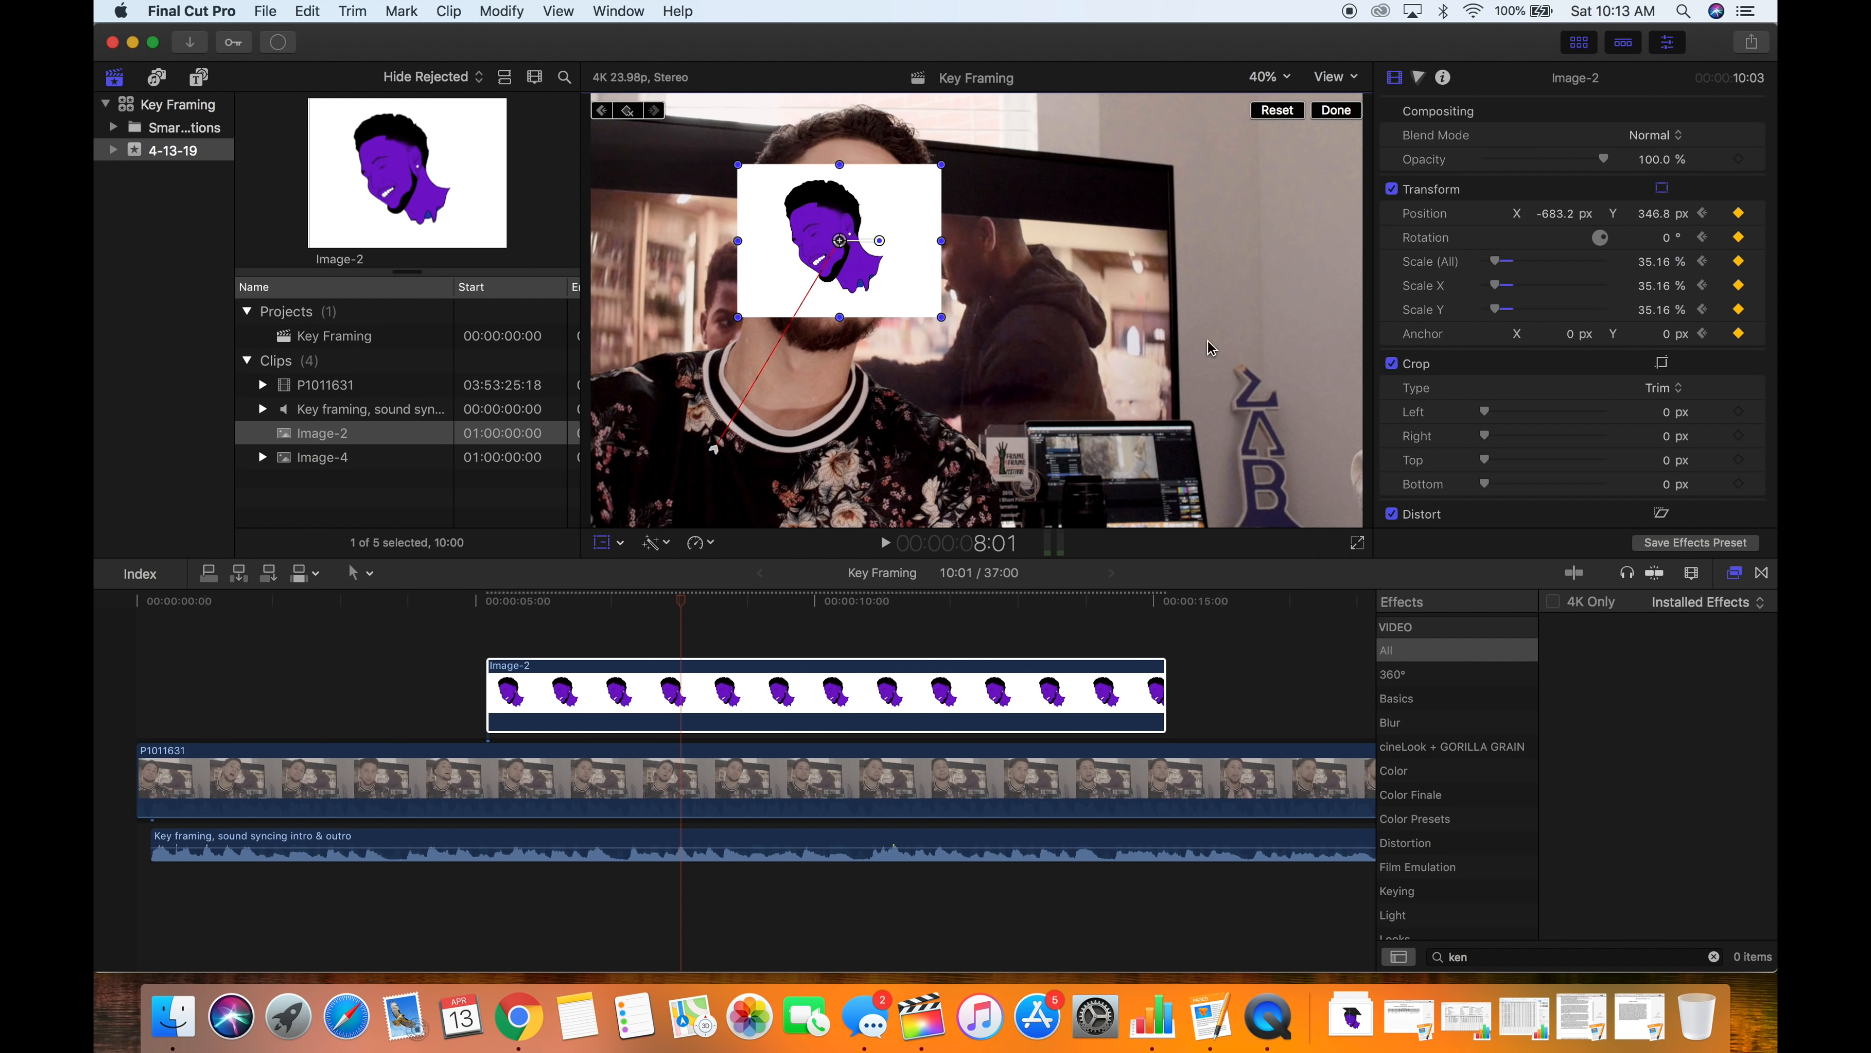
pyautogui.click(1738, 333)
pyautogui.click(1739, 333)
pyautogui.click(1739, 237)
pyautogui.click(1738, 237)
# Play back the Image-2 overlay's movement from the start of its clip.
pyautogui.click(495, 616)
pyautogui.press('space')
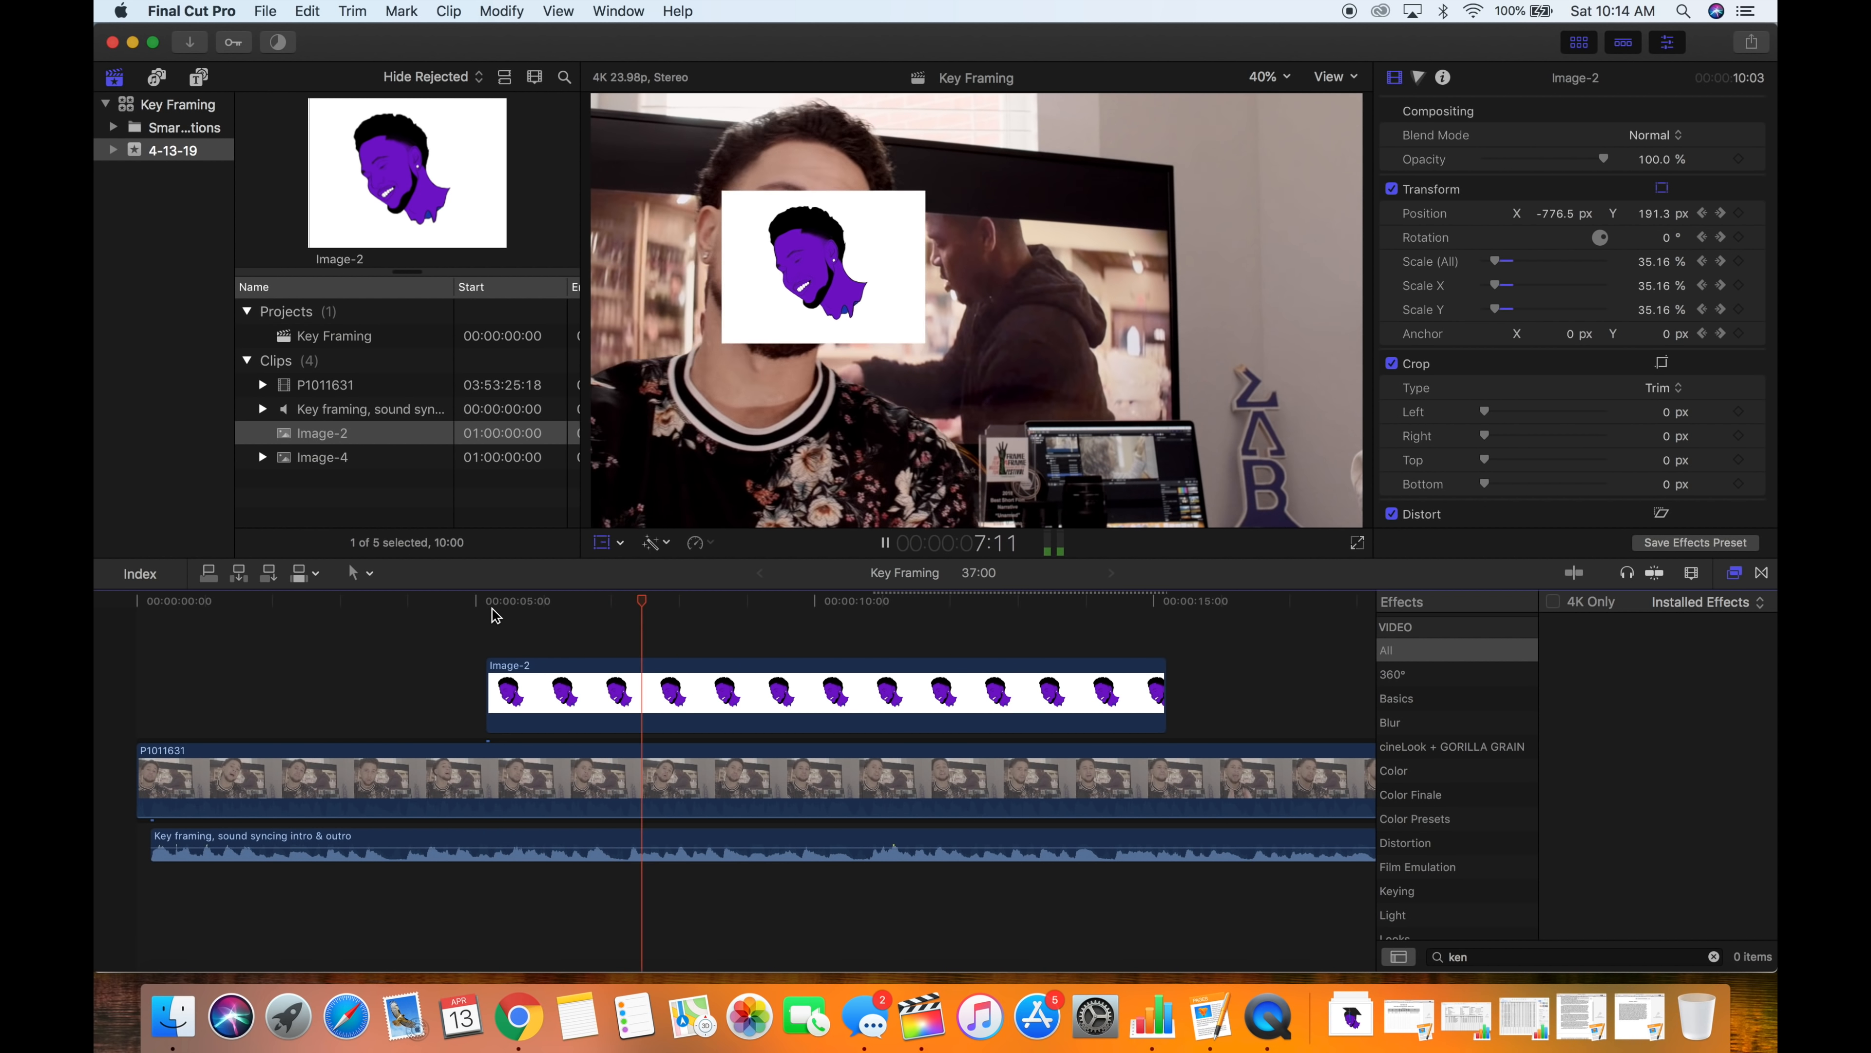
pyautogui.press('space')
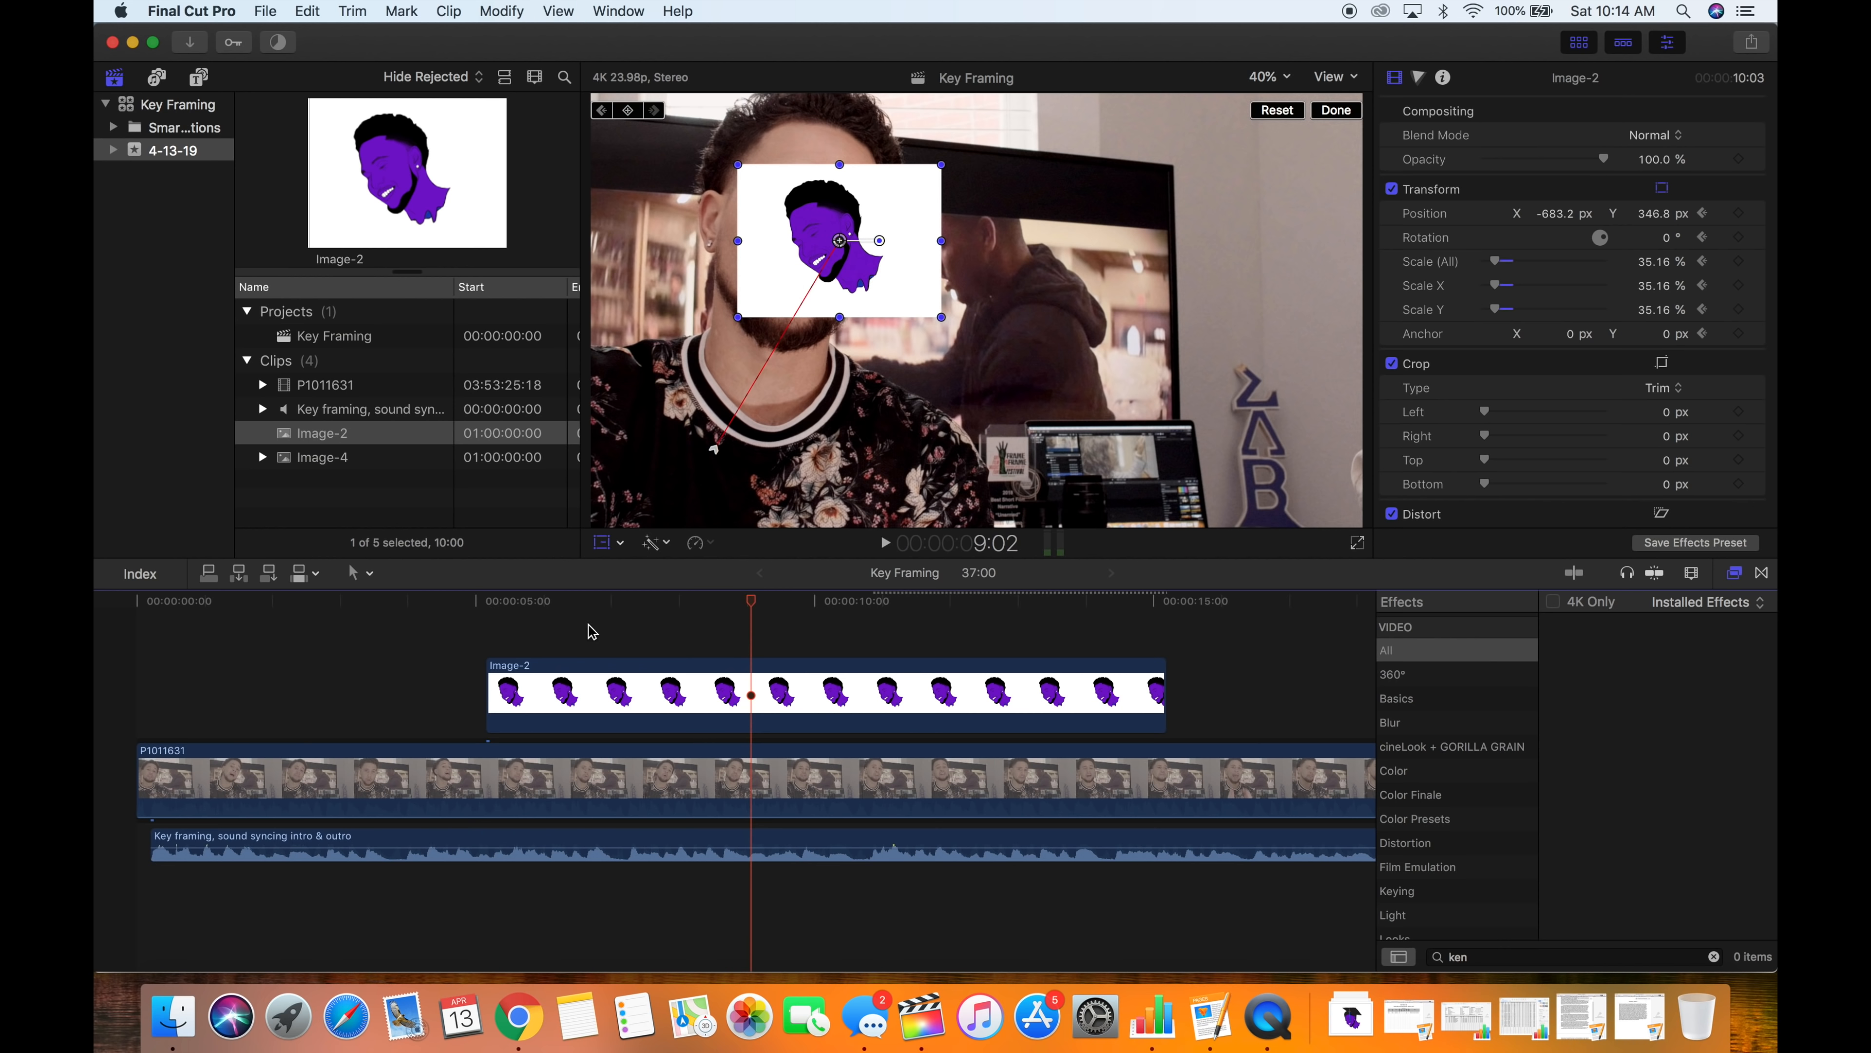
# At 14:00, keyframe the Image-2 overlay in the frame's lower-right area, at about X 684 px, Y -682 px, and finish the transform.
pyautogui.click(680, 600)
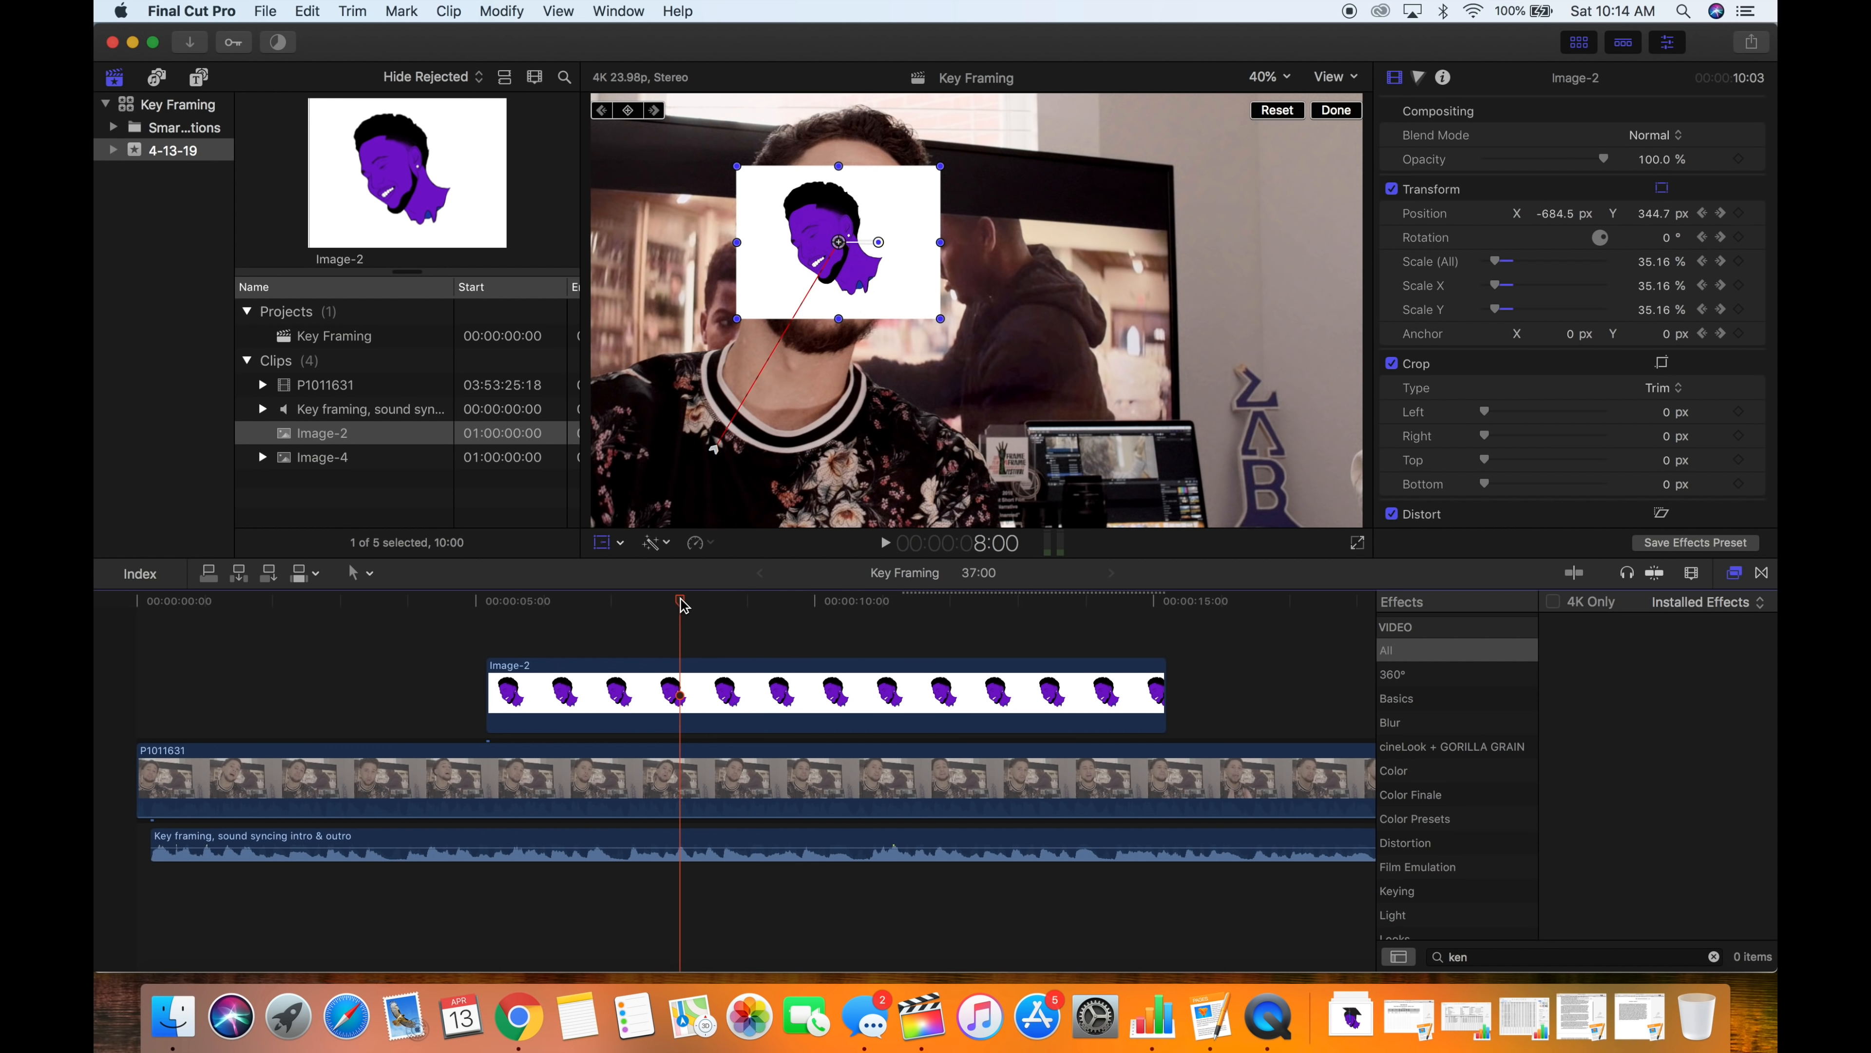
pyautogui.moveTo(683, 604); pyautogui.dragTo(816, 621)
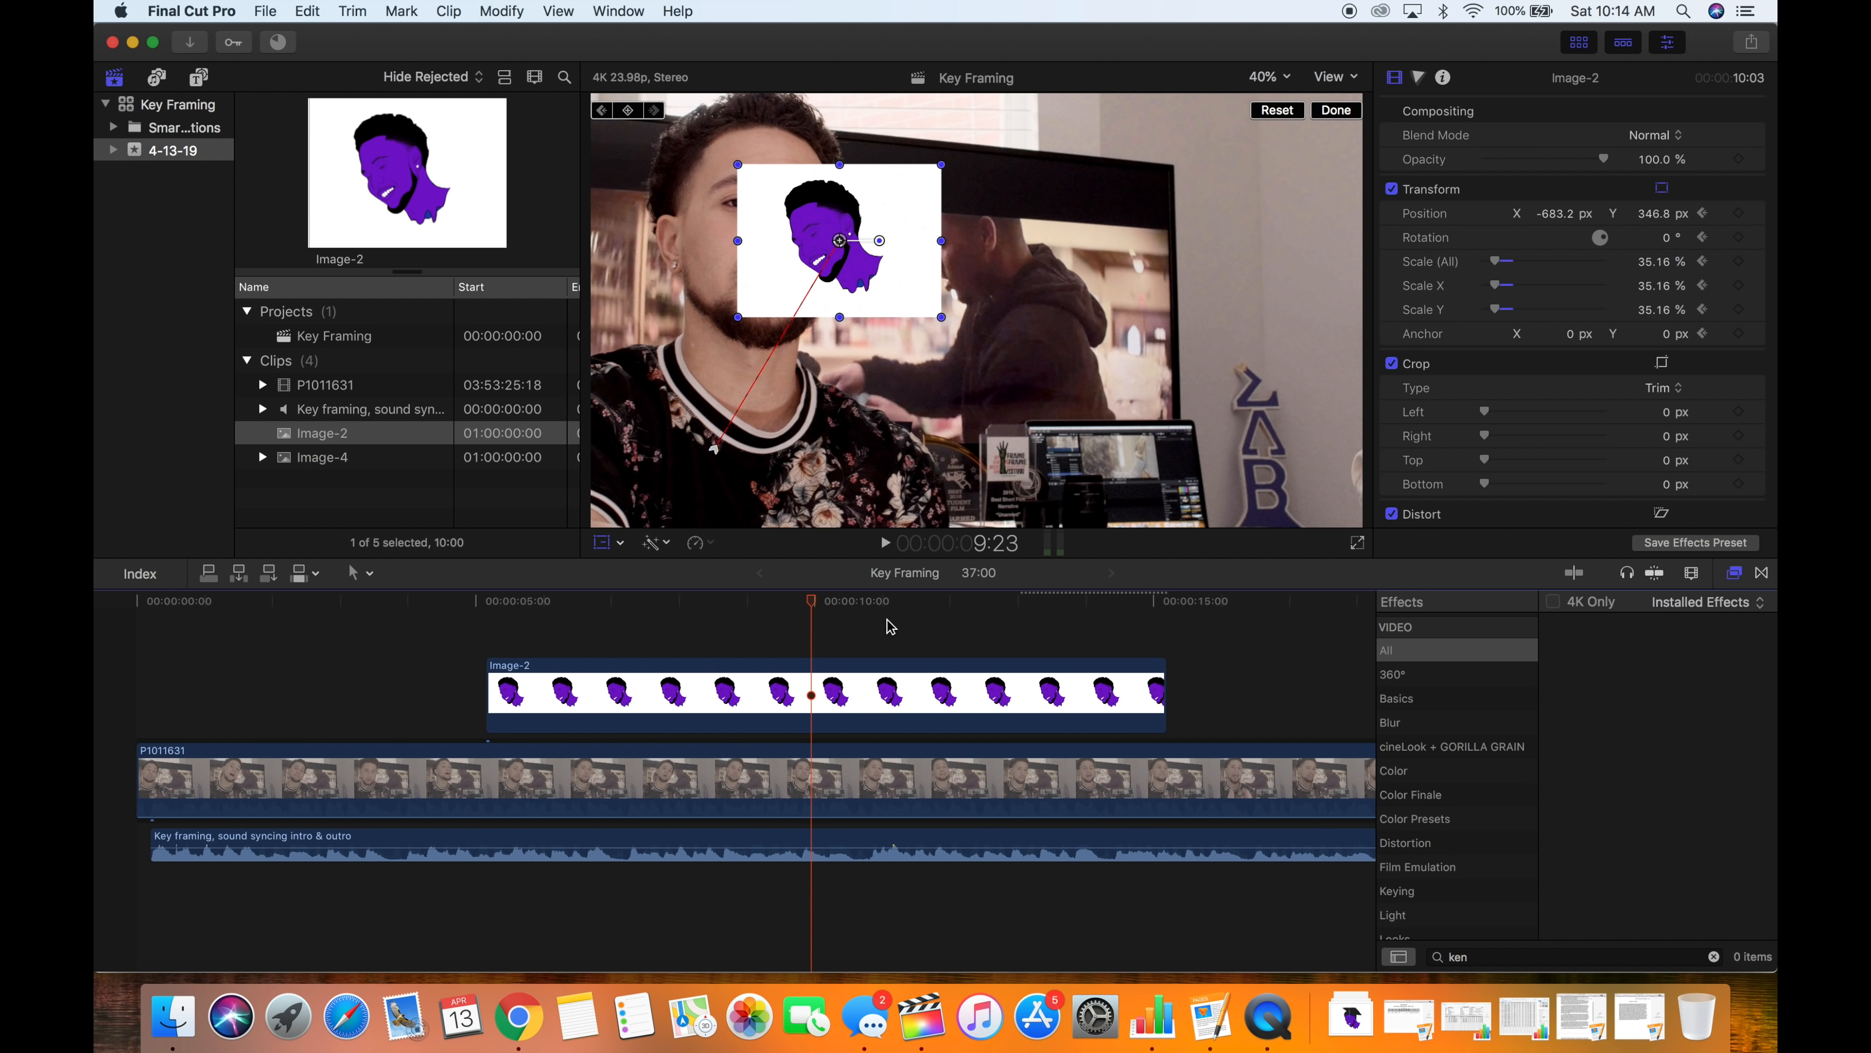
pyautogui.click(985, 628)
pyautogui.moveTo(1012, 620); pyautogui.dragTo(1091, 616)
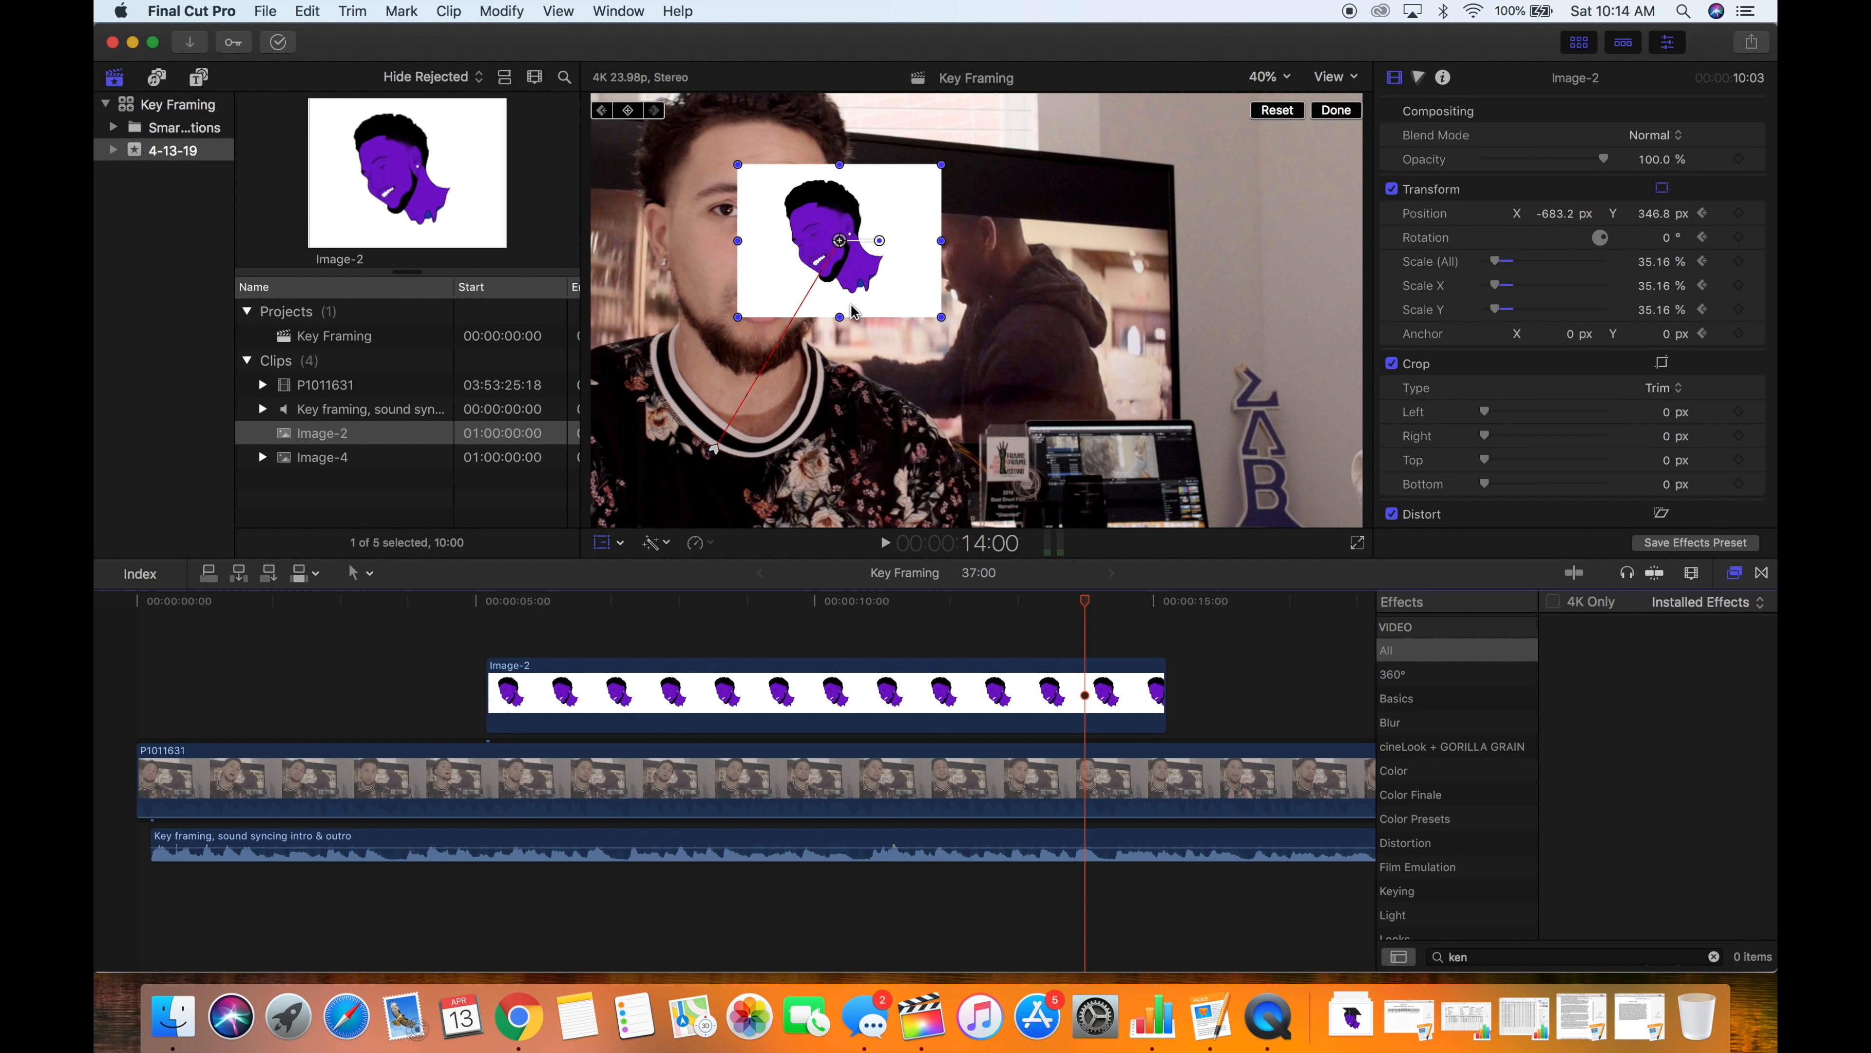
pyautogui.moveTo(845, 247); pyautogui.dragTo(1115, 447)
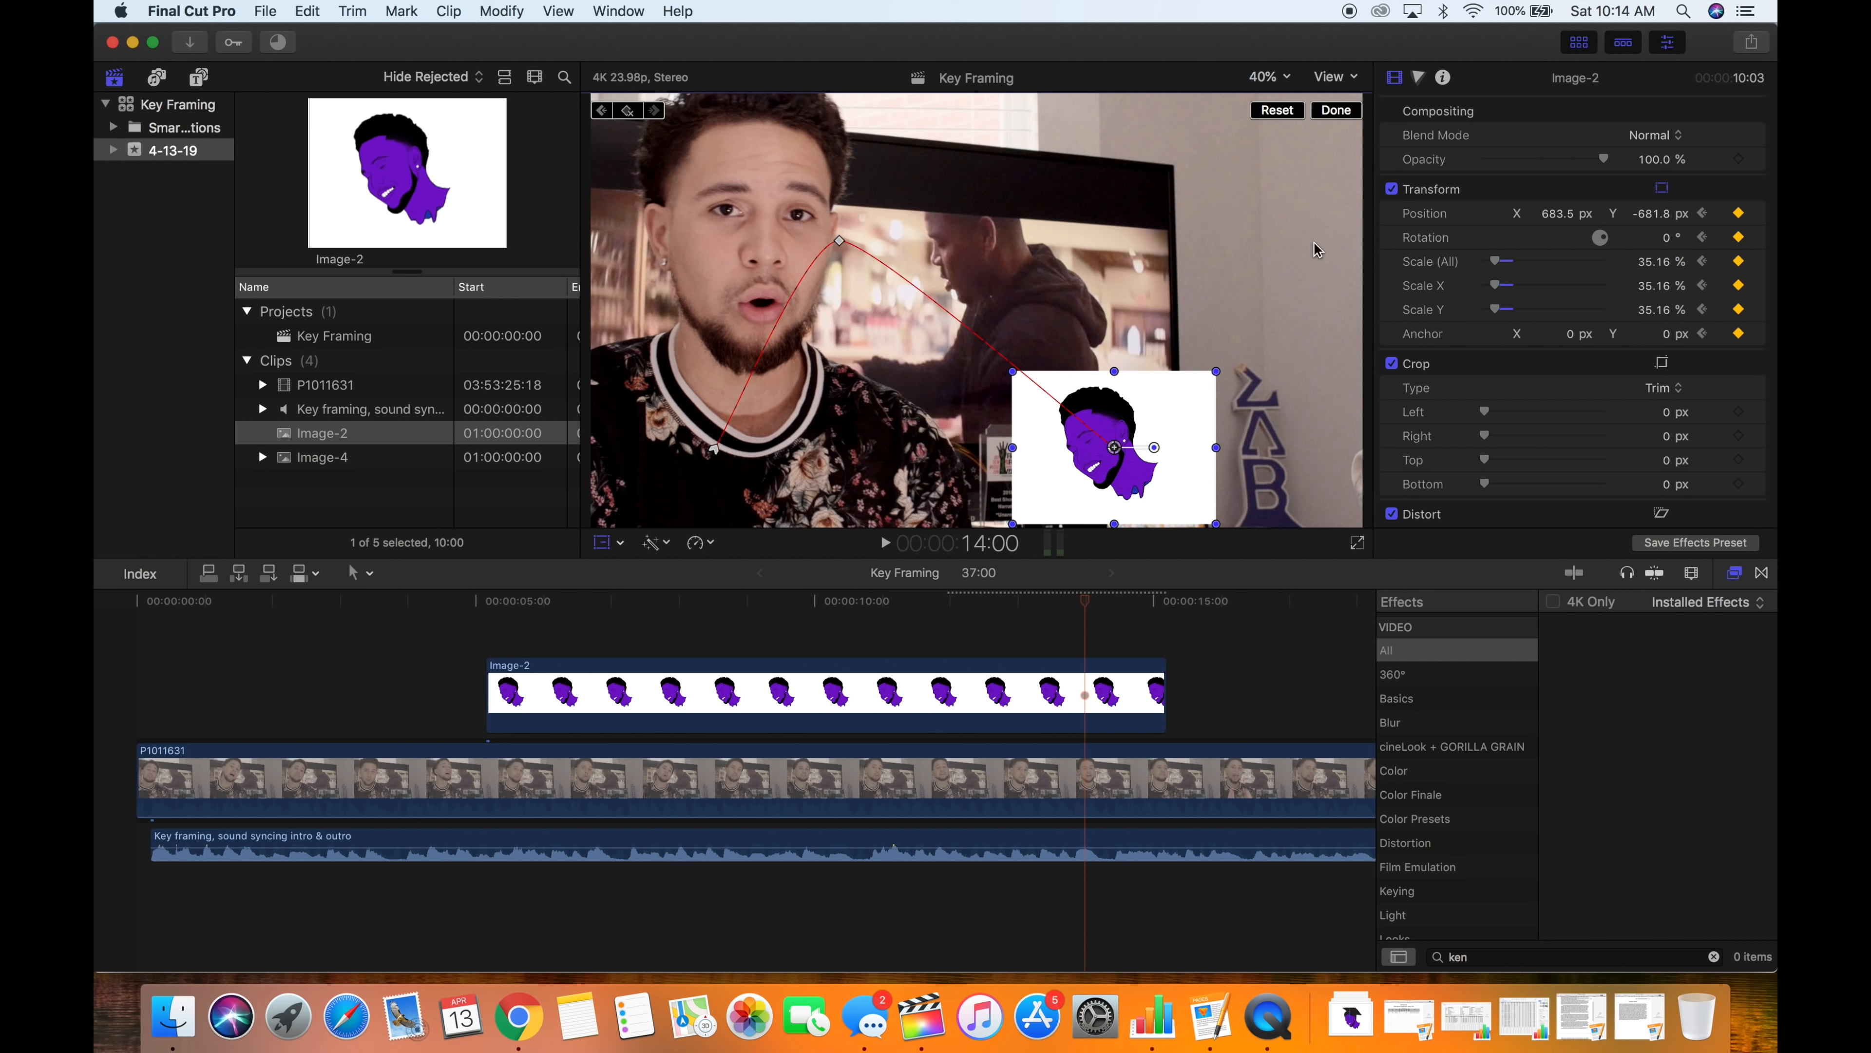
pyautogui.click(1335, 111)
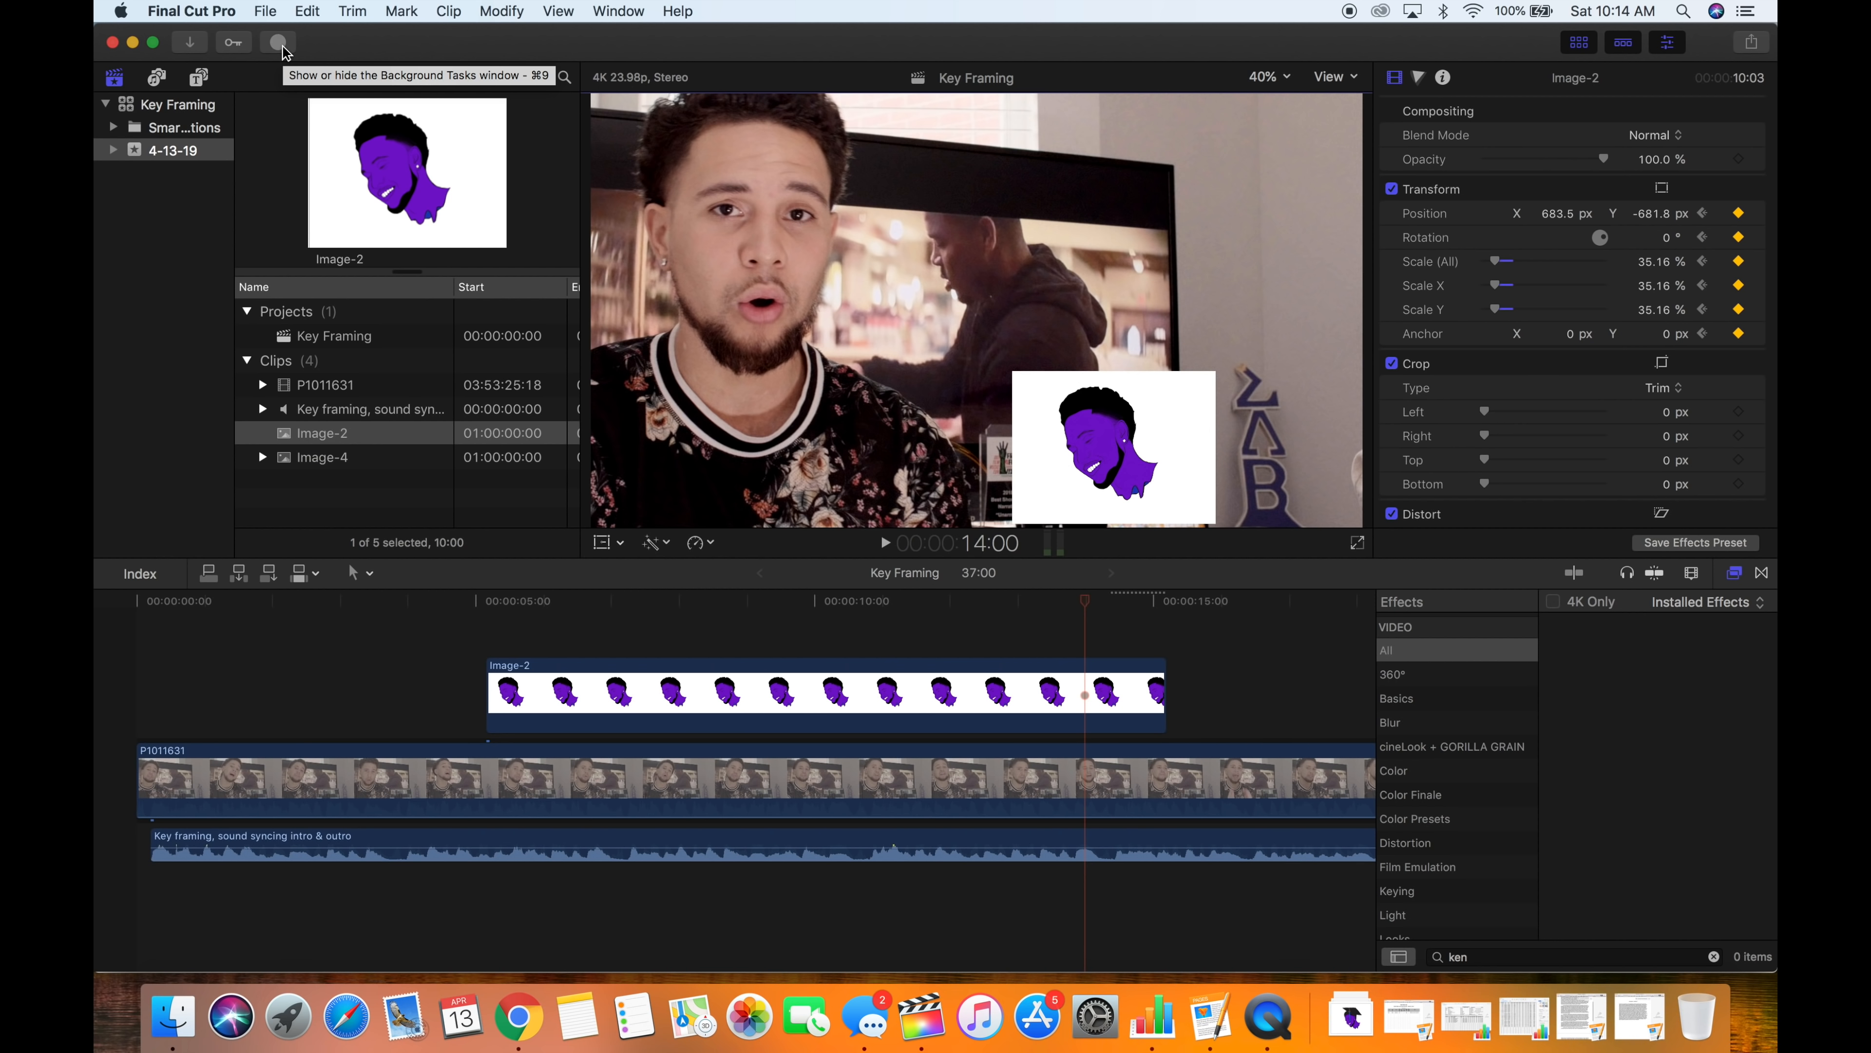
# Review the complete Image-2 animation from its first keyframe, and scrub through the first part of the motion path.
pyautogui.click(500, 606)
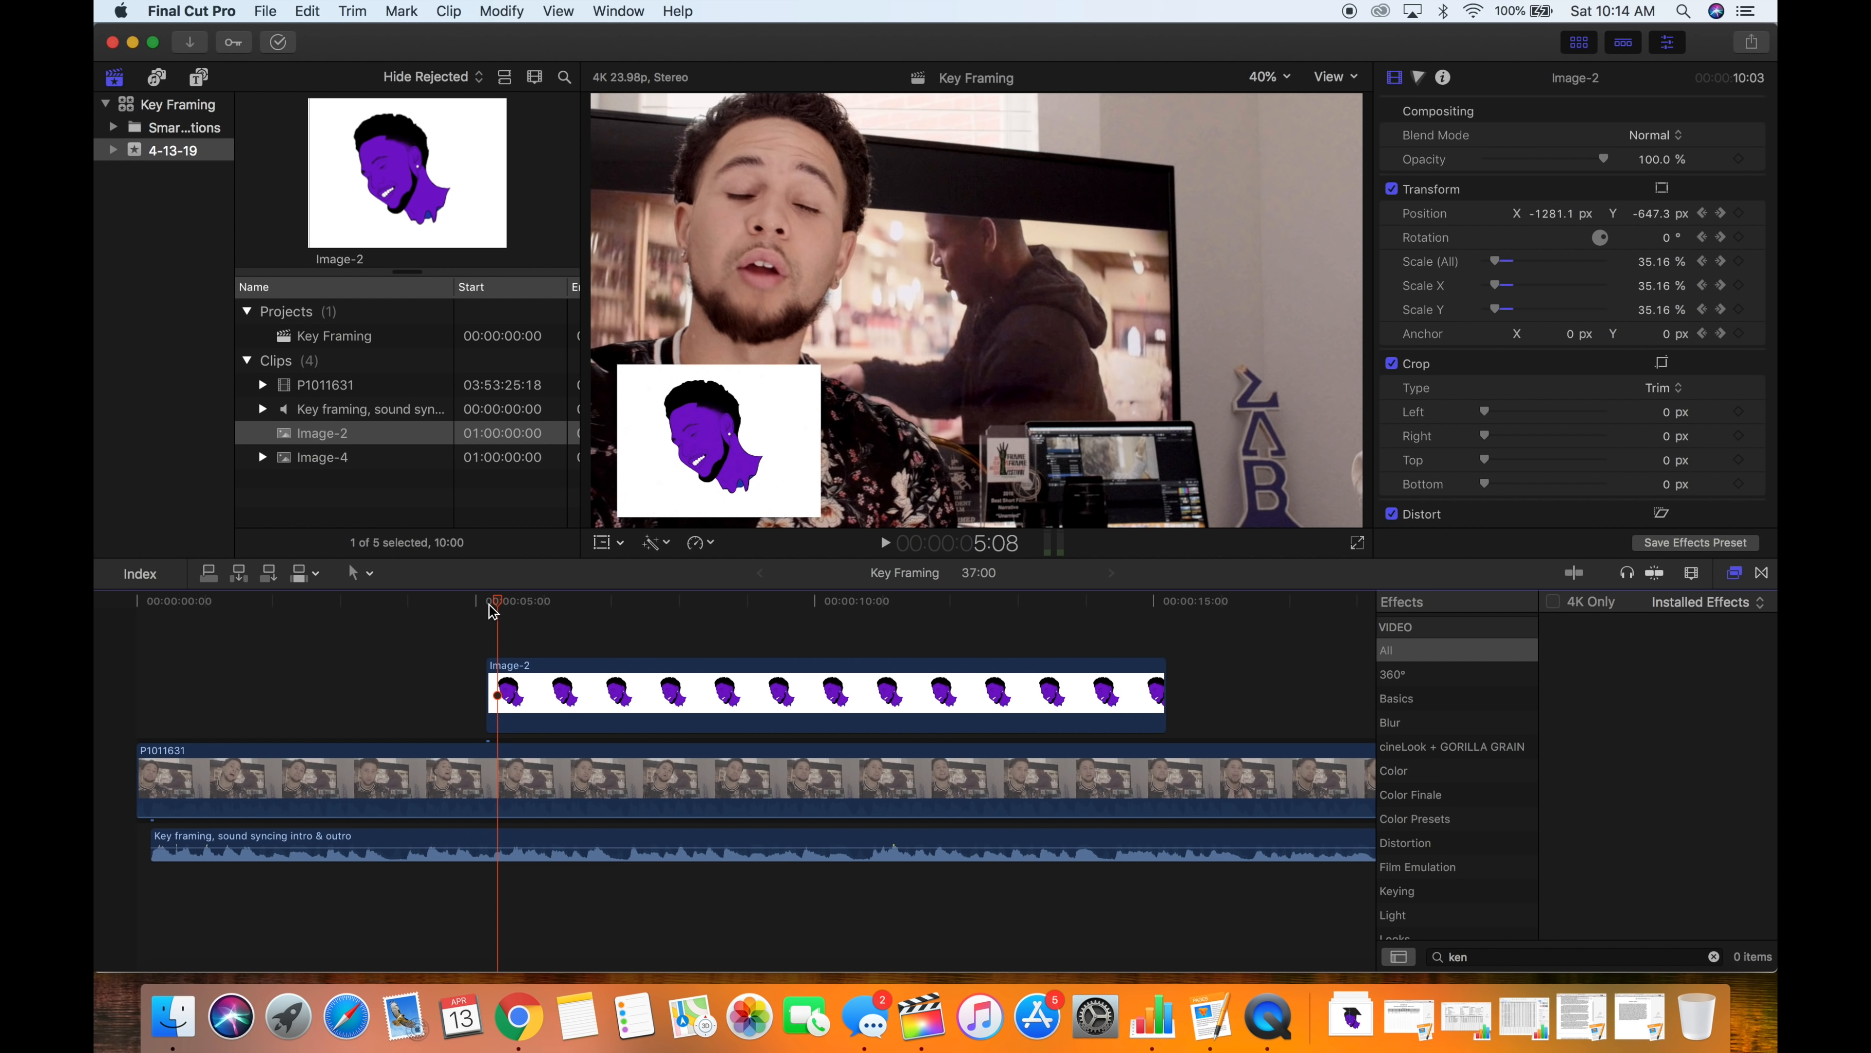
pyautogui.click(488, 606)
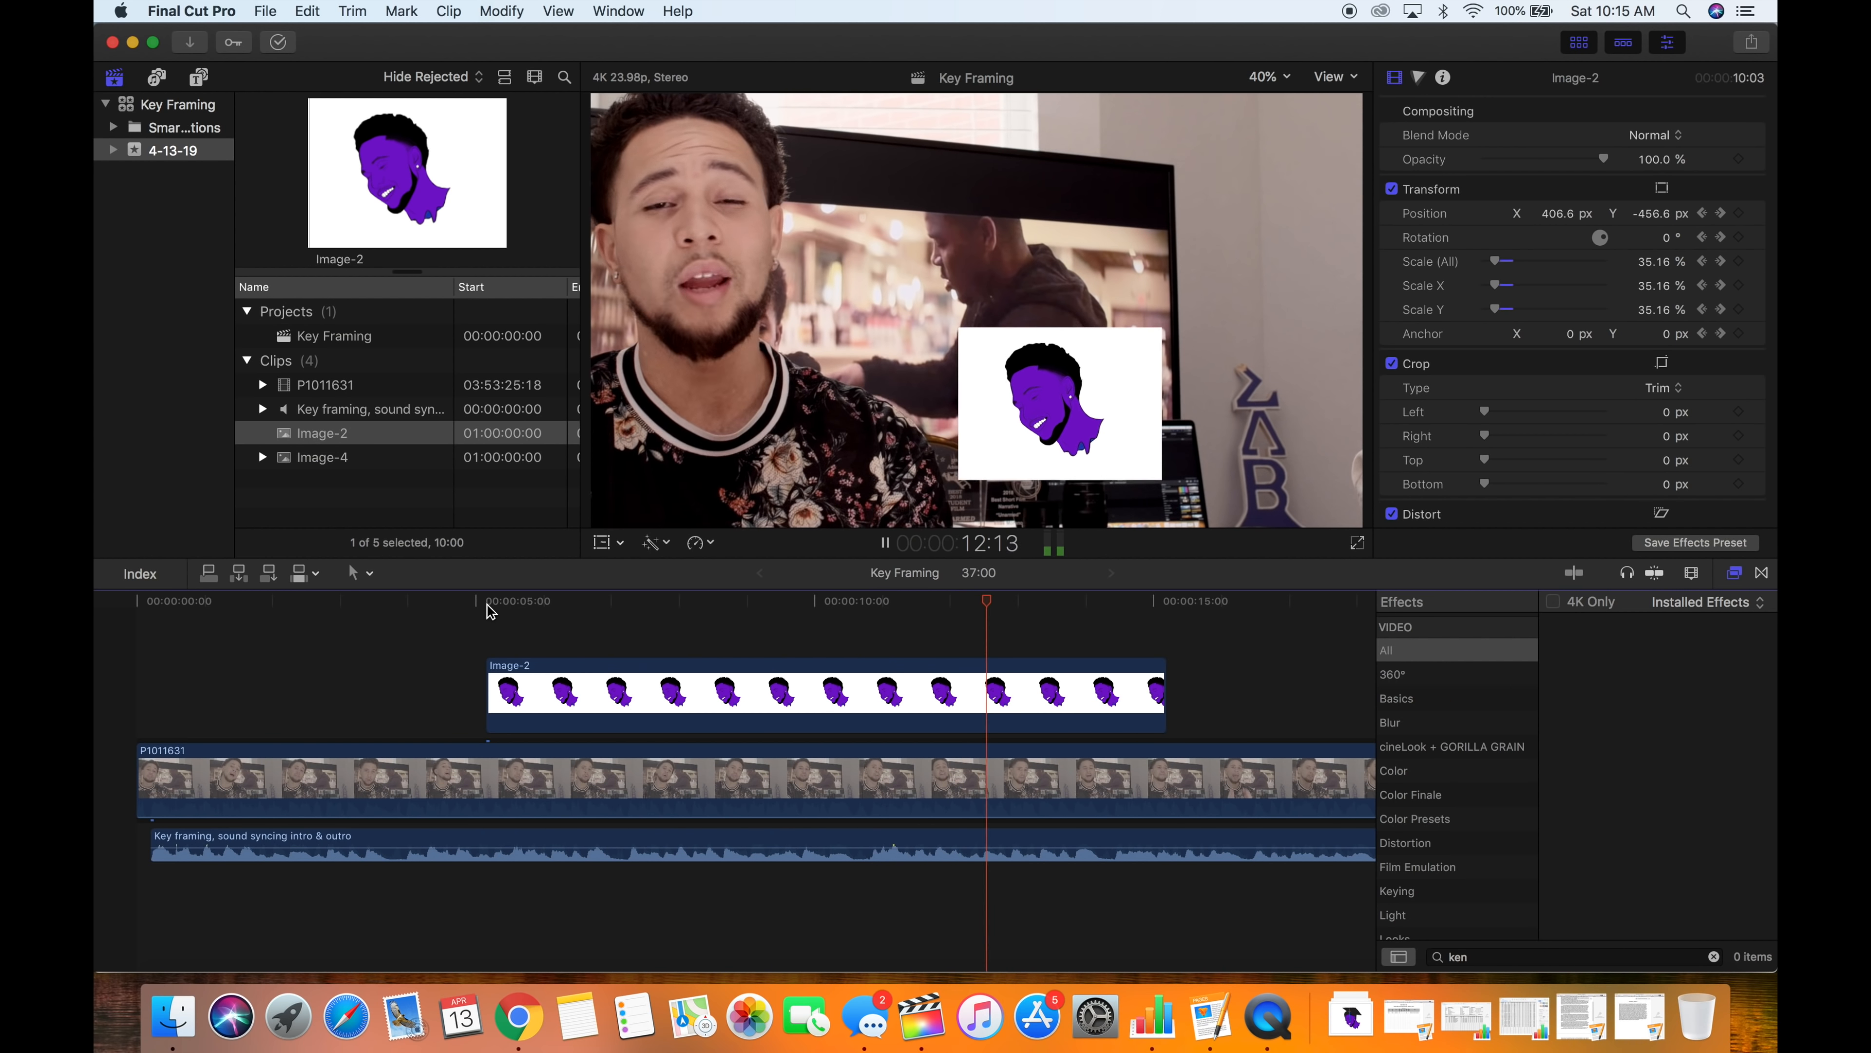
pyautogui.press('space')
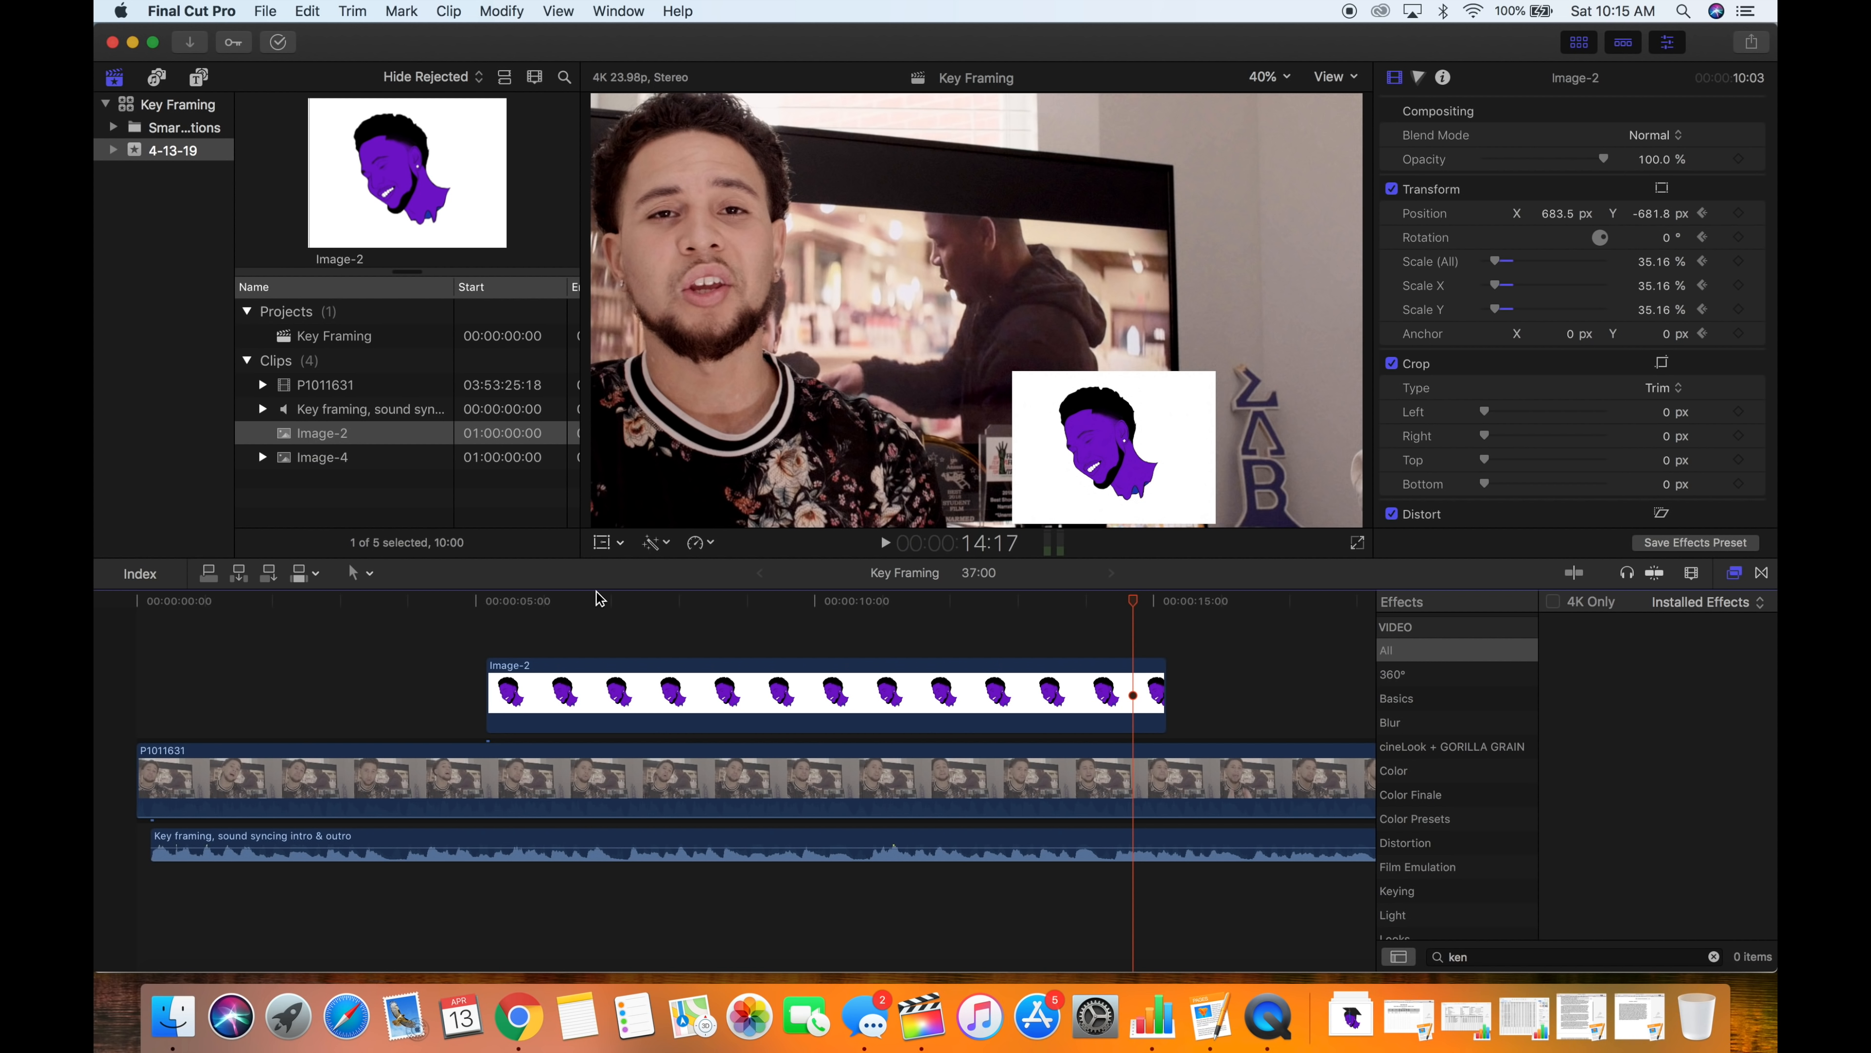
pyautogui.click(589, 612)
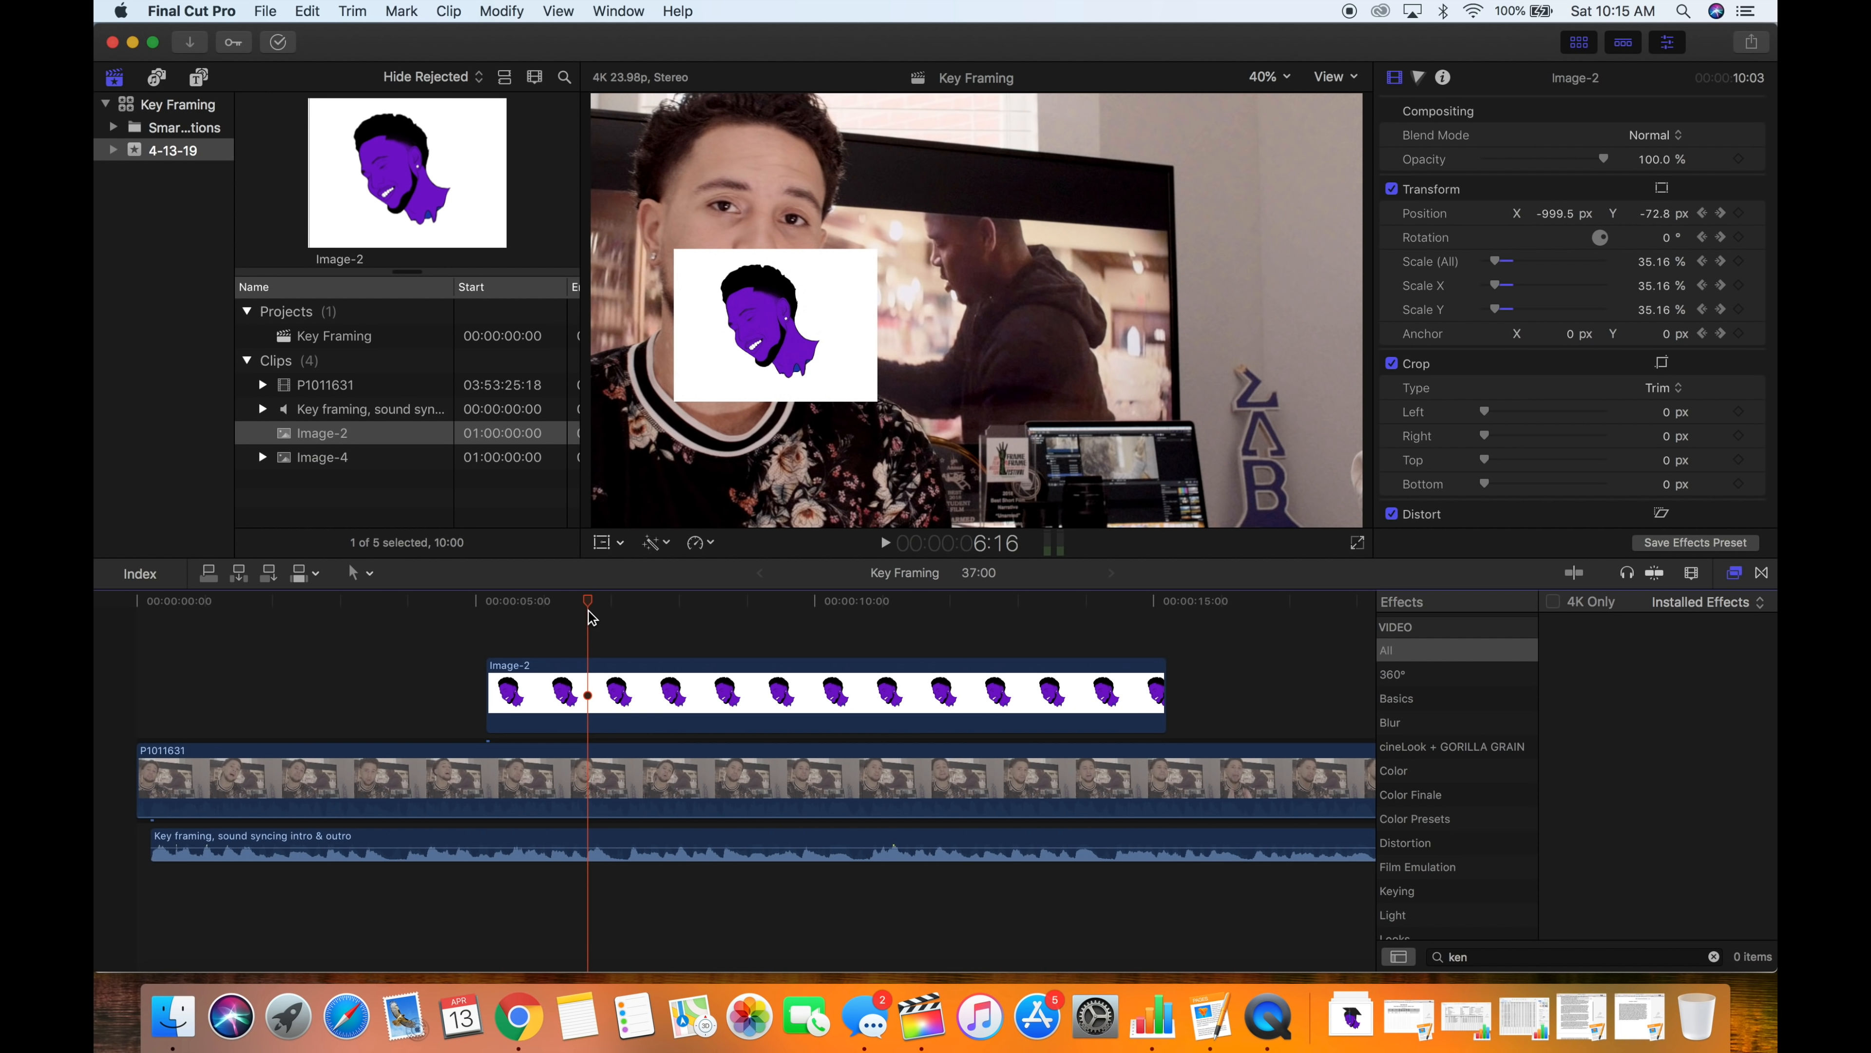
pyautogui.moveTo(595, 614)
pyautogui.mouseDown()
pyautogui.moveTo(532, 614)
pyautogui.moveTo(606, 618)
pyautogui.mouseUp()
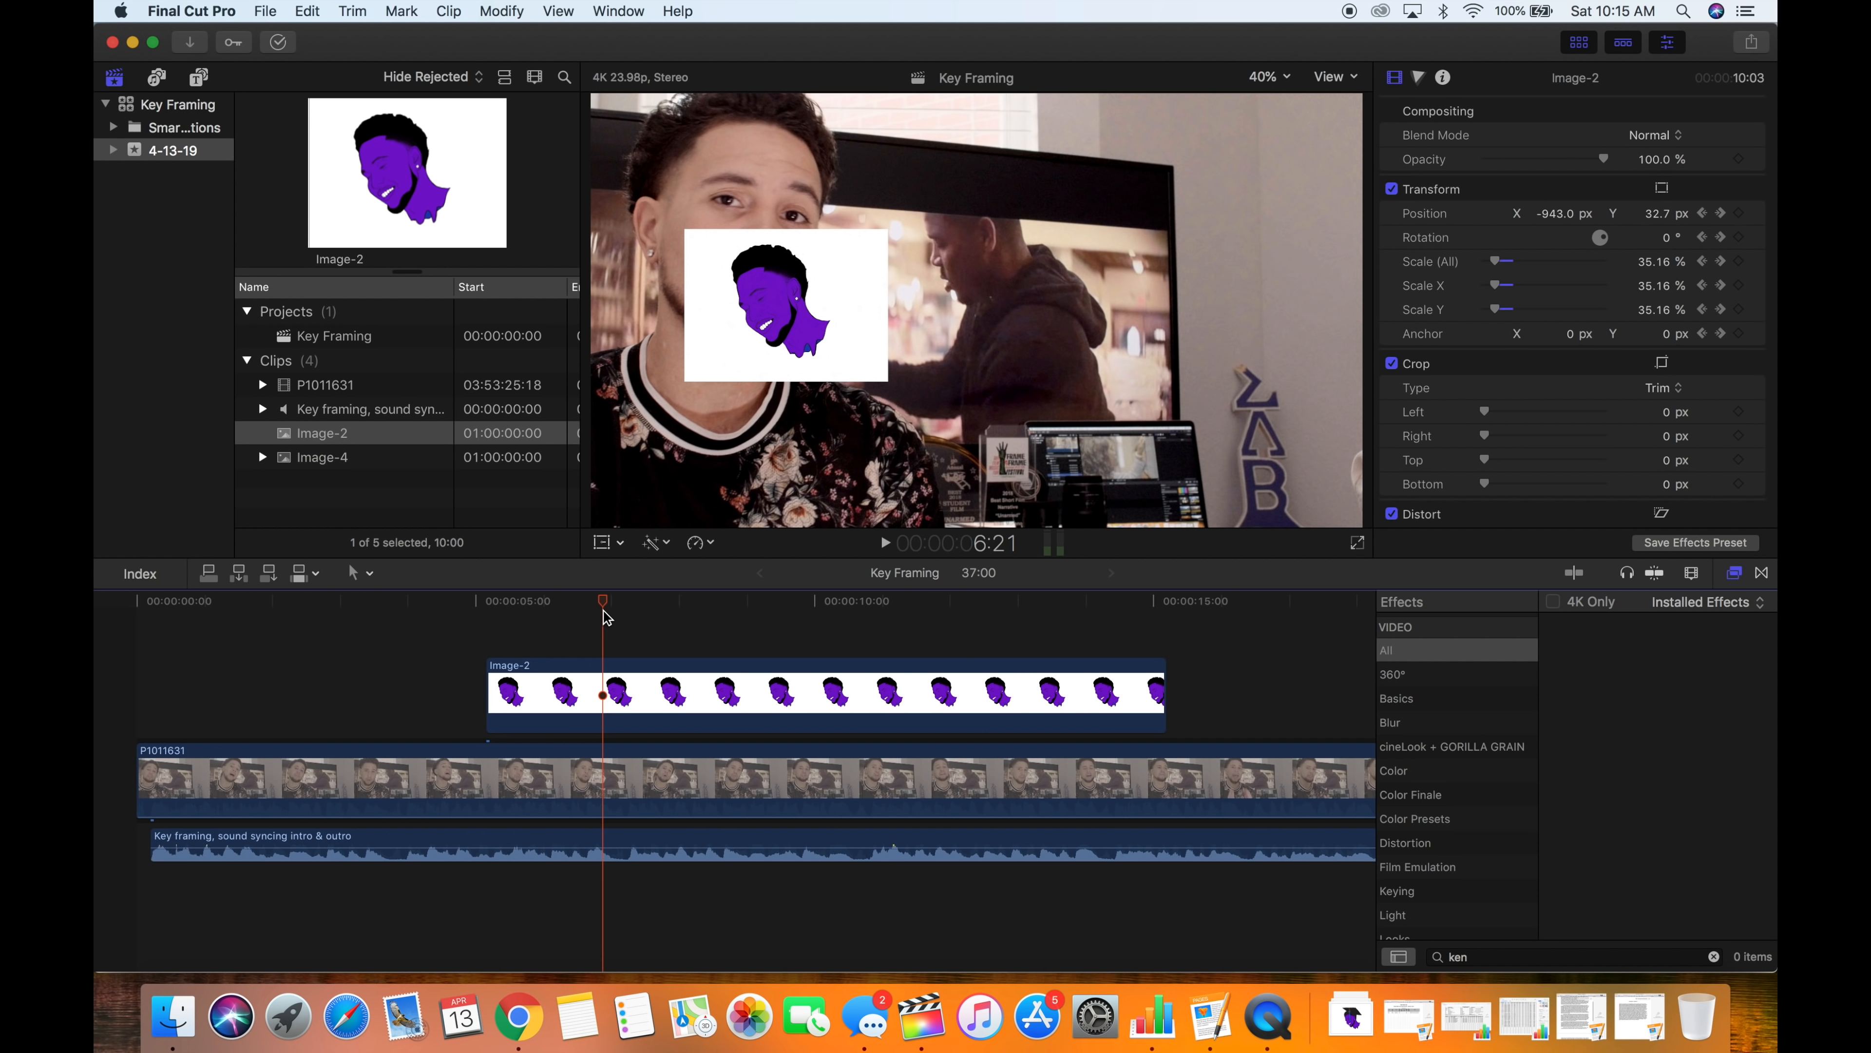
pyautogui.click(614, 600)
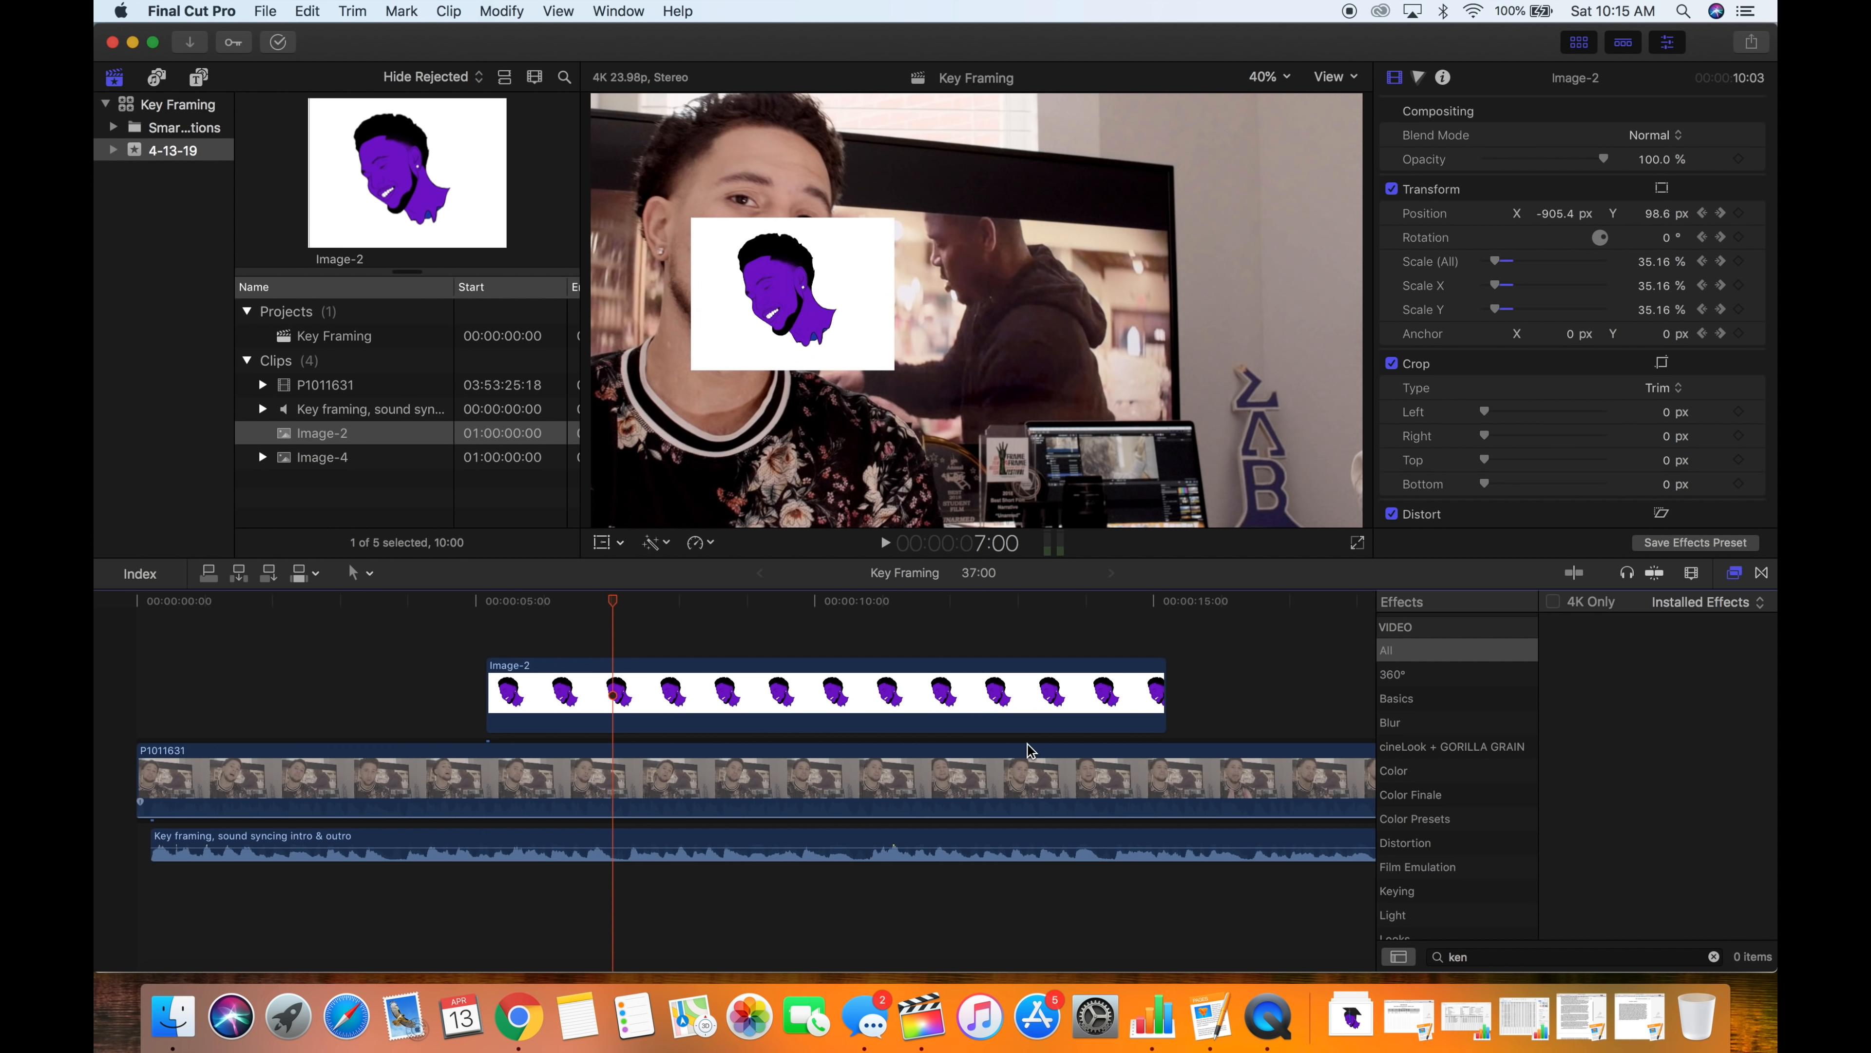
# Blade the main P1011631 clip at 17:01, after the end of the Image-2 overlay.
pyautogui.hscroll(5, 813, 636)
pyautogui.click(812, 636)
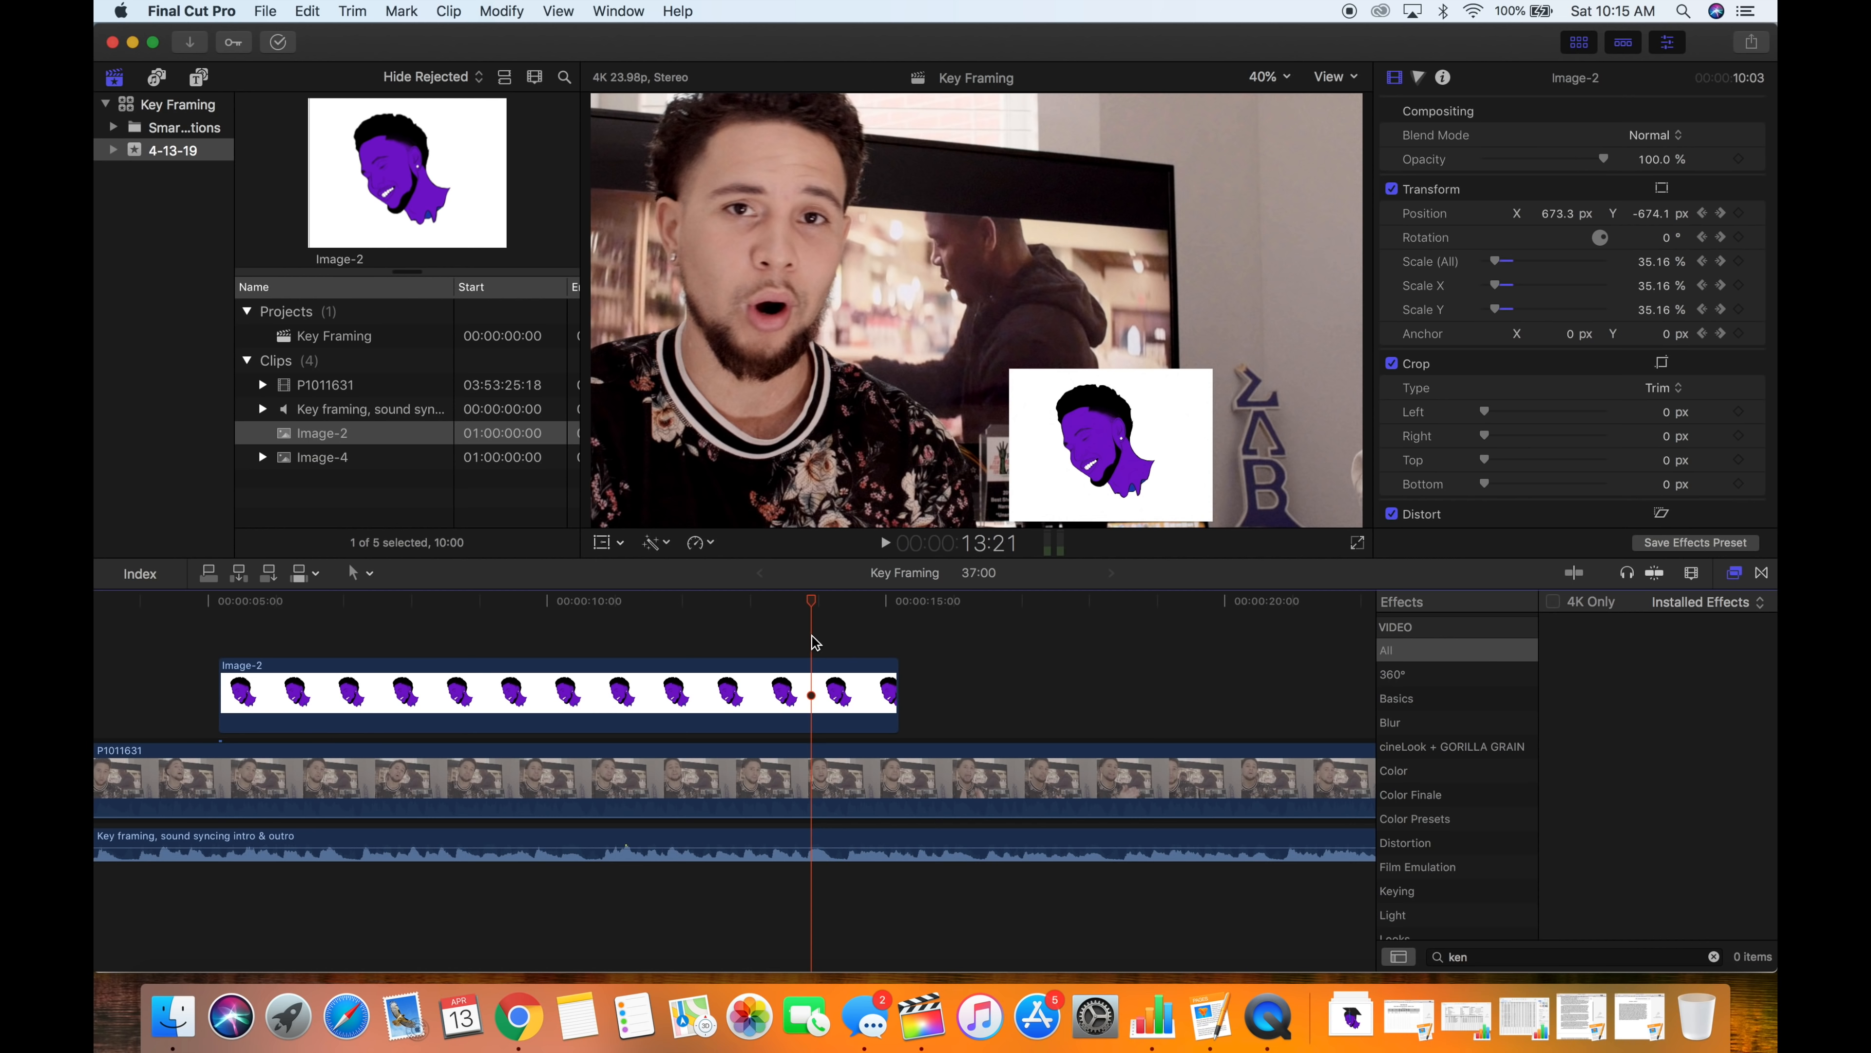
pyautogui.hscroll(8, 989, 716)
pyautogui.hscroll(12, 989, 716)
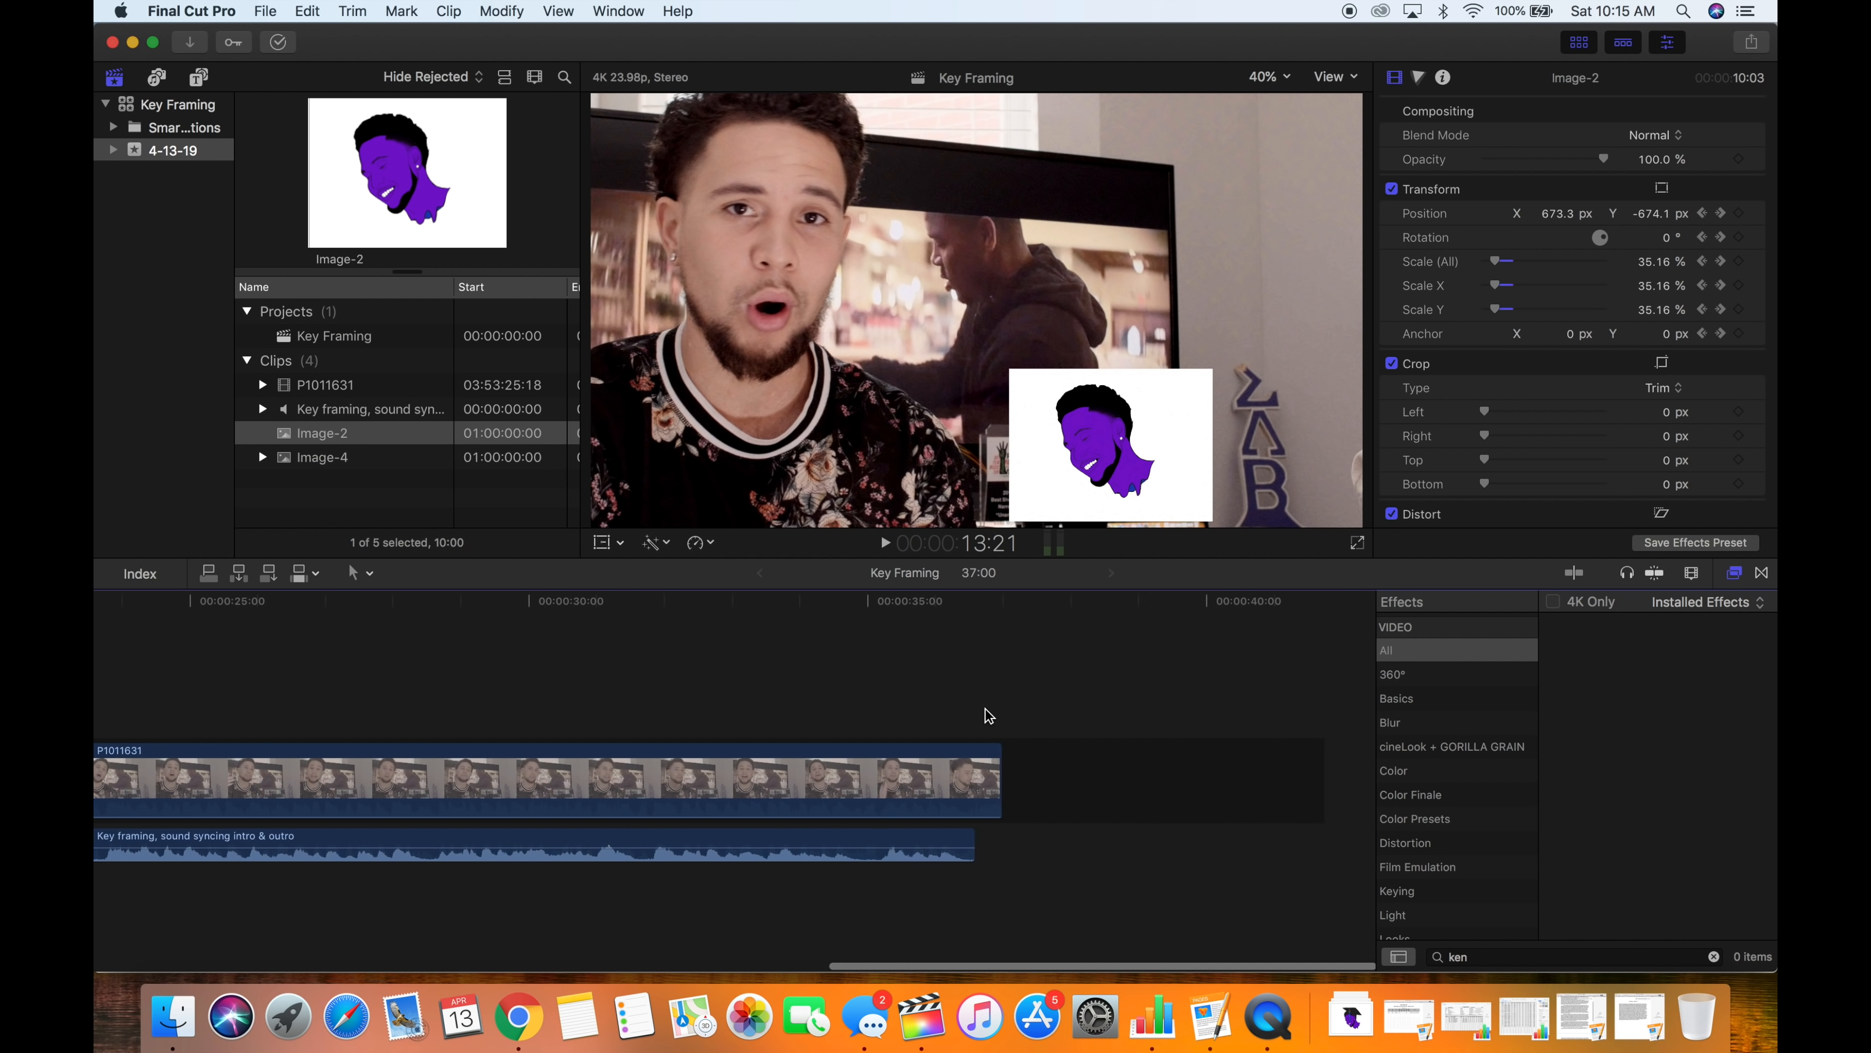
pyautogui.hscroll(-6, 752, 728)
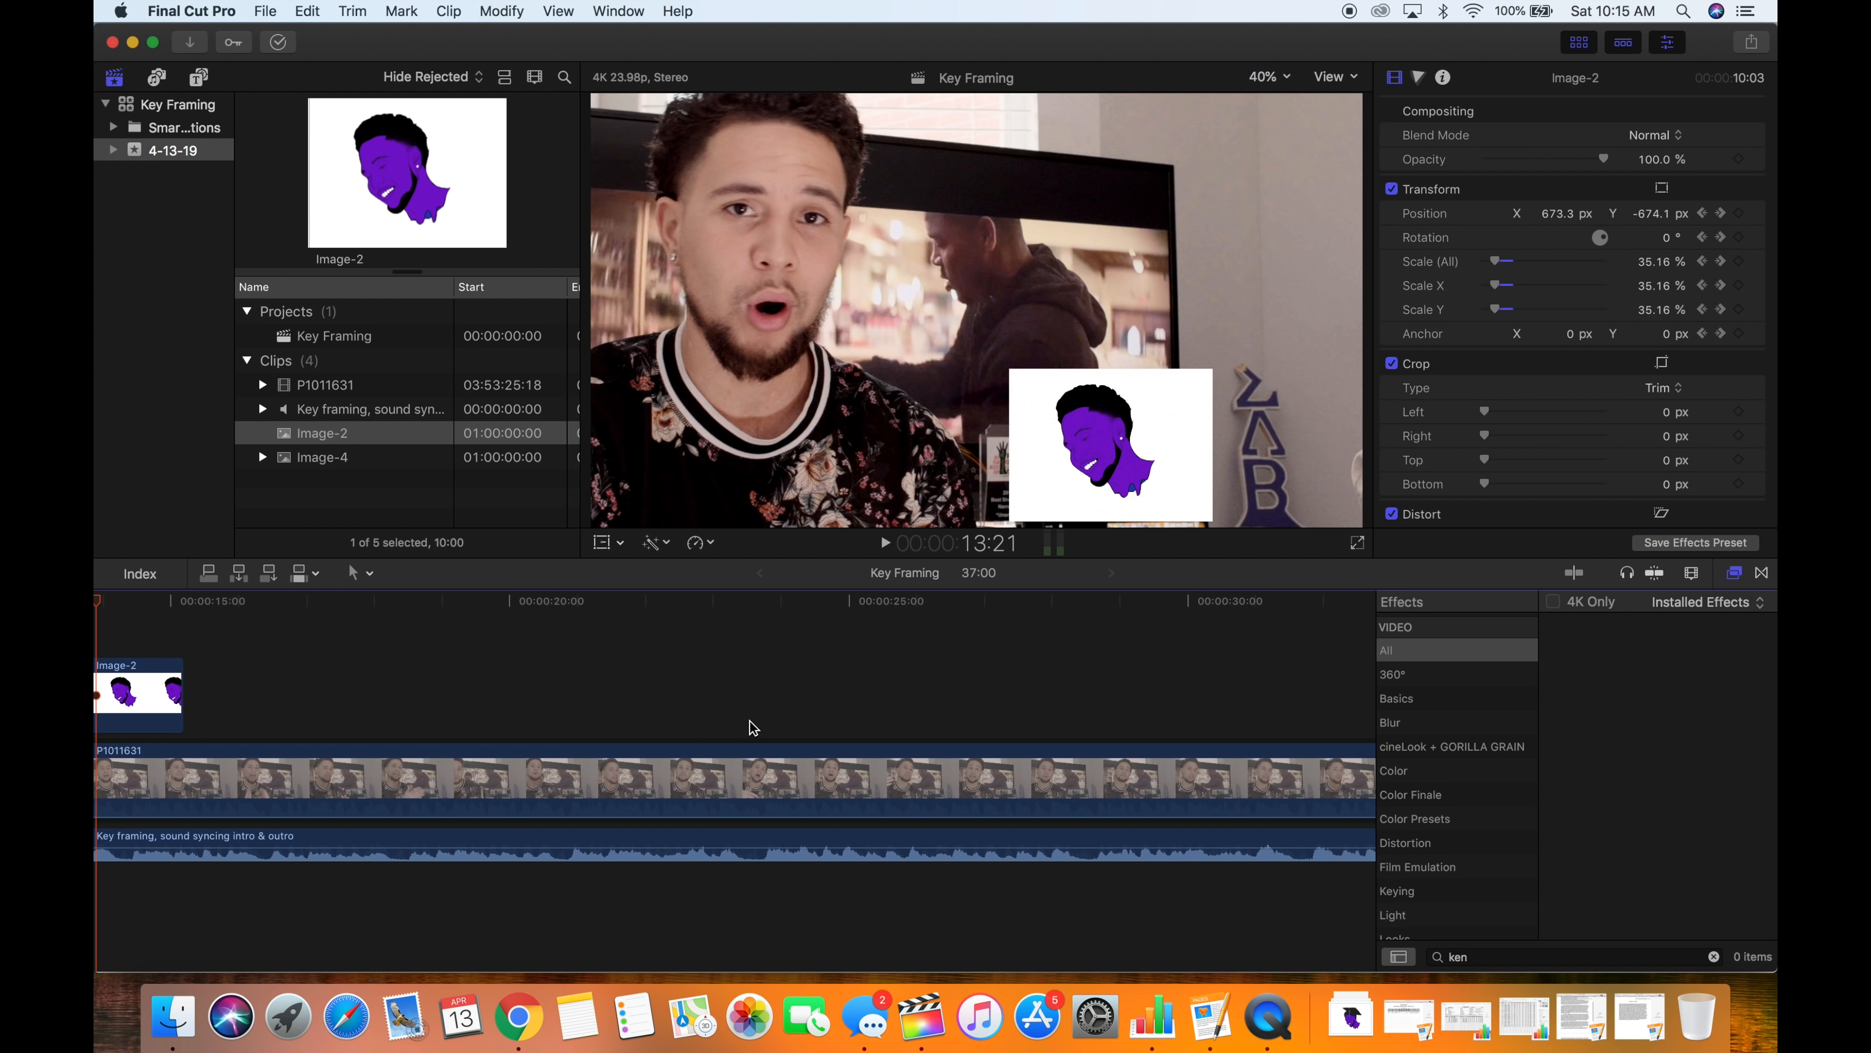
pyautogui.press('b')
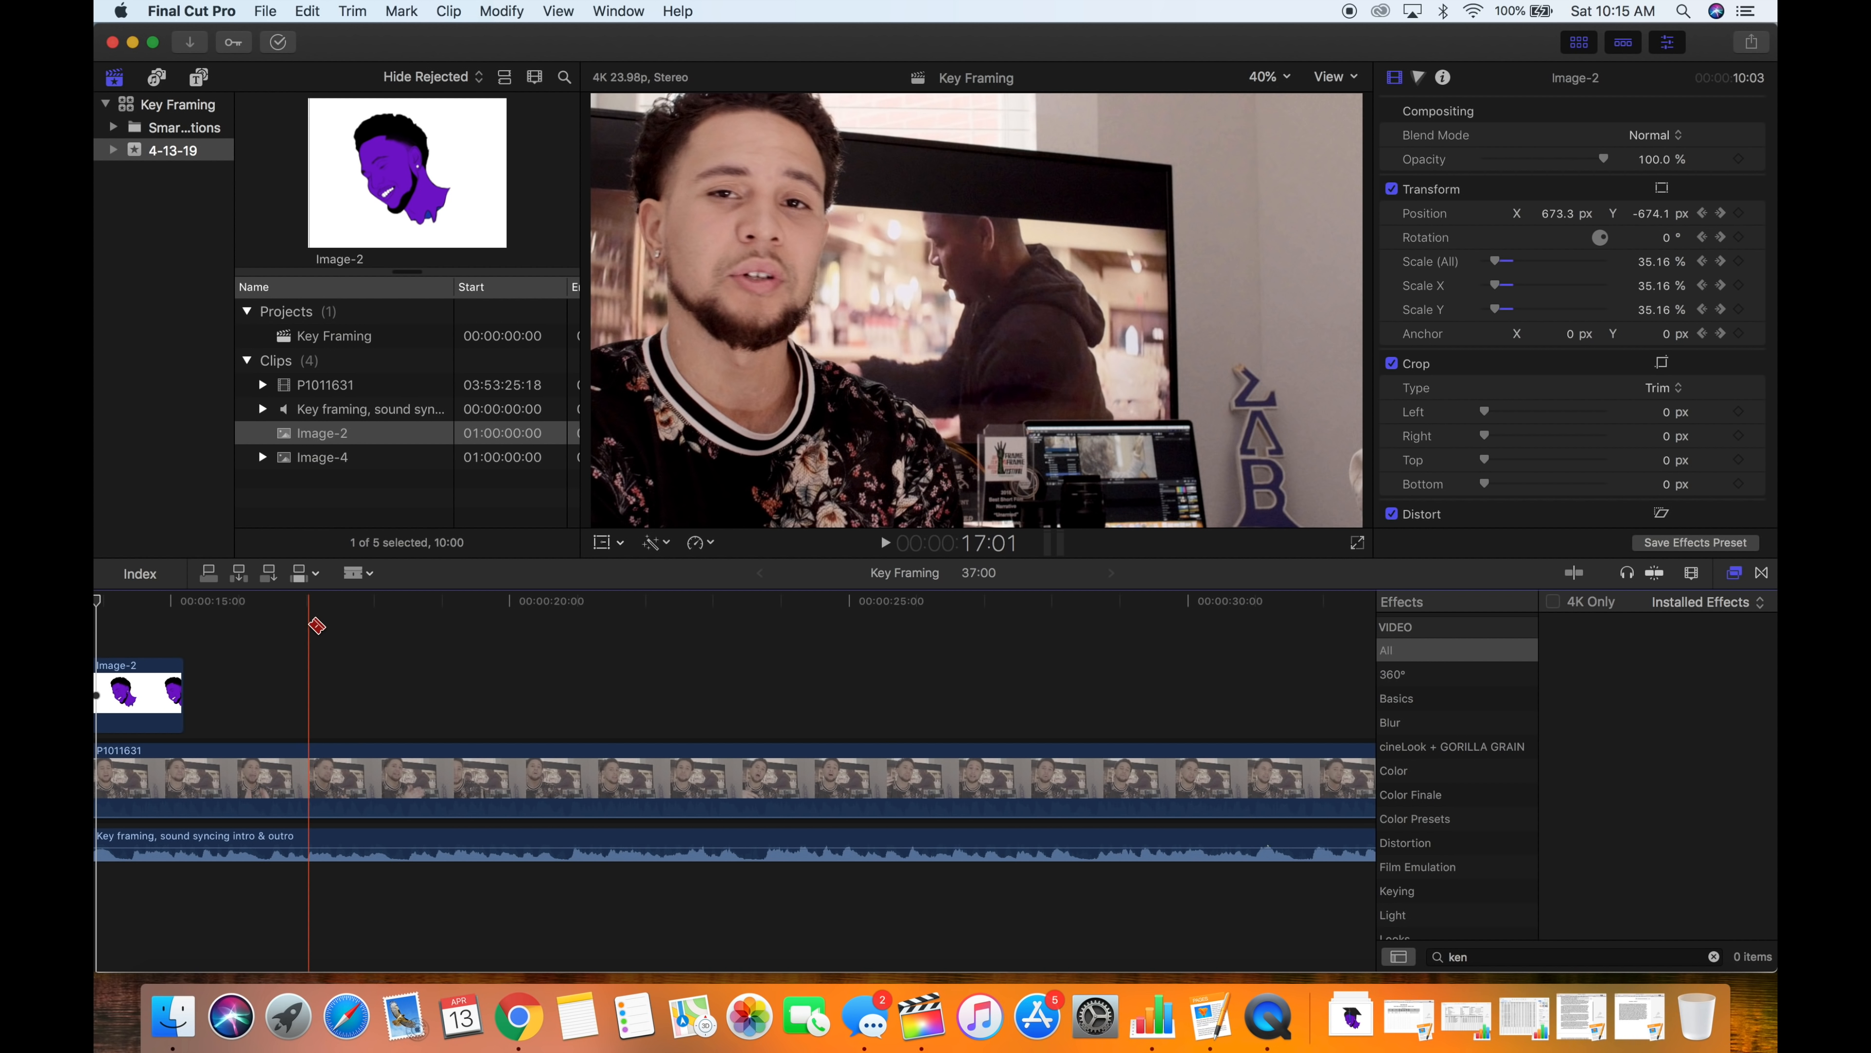
pyautogui.click(320, 778)
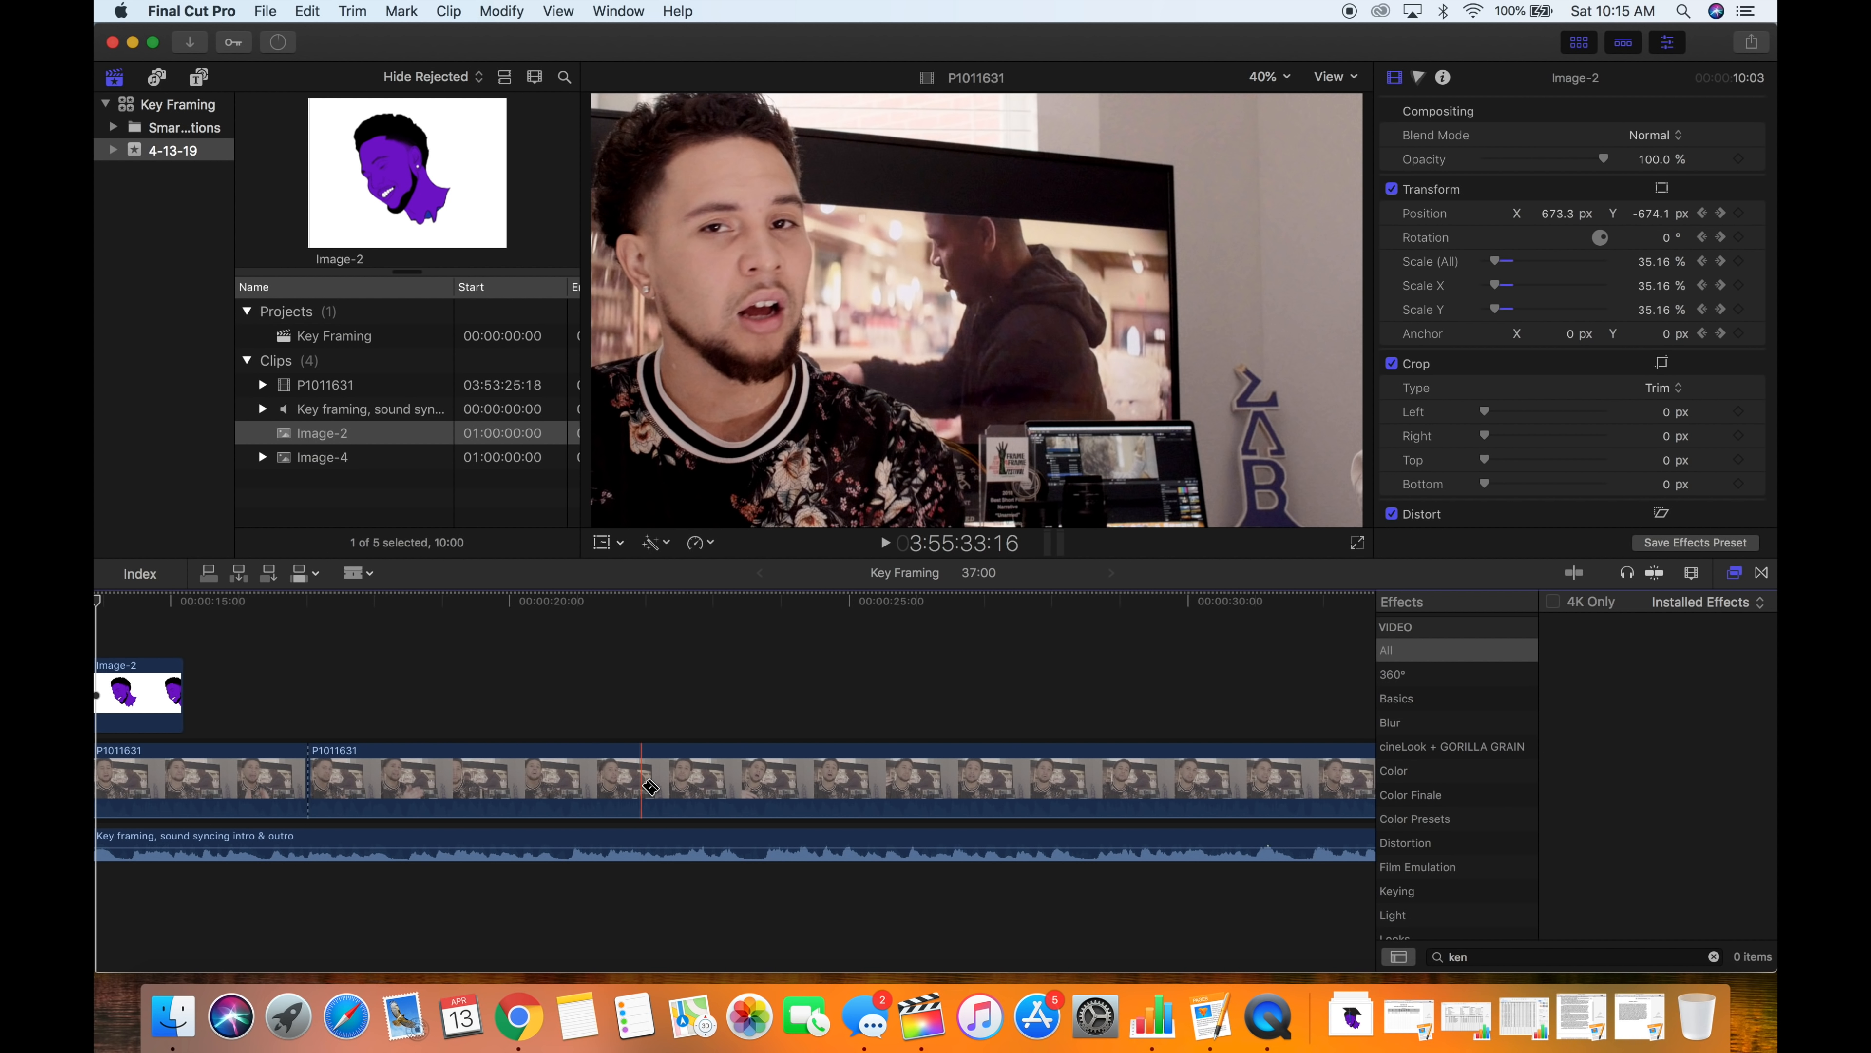
# Blade the P1011631 clip again at about 25 seconds and return to the Select tool.
pyautogui.hscroll(5, 737, 788)
pyautogui.hscroll(-5, 793, 795)
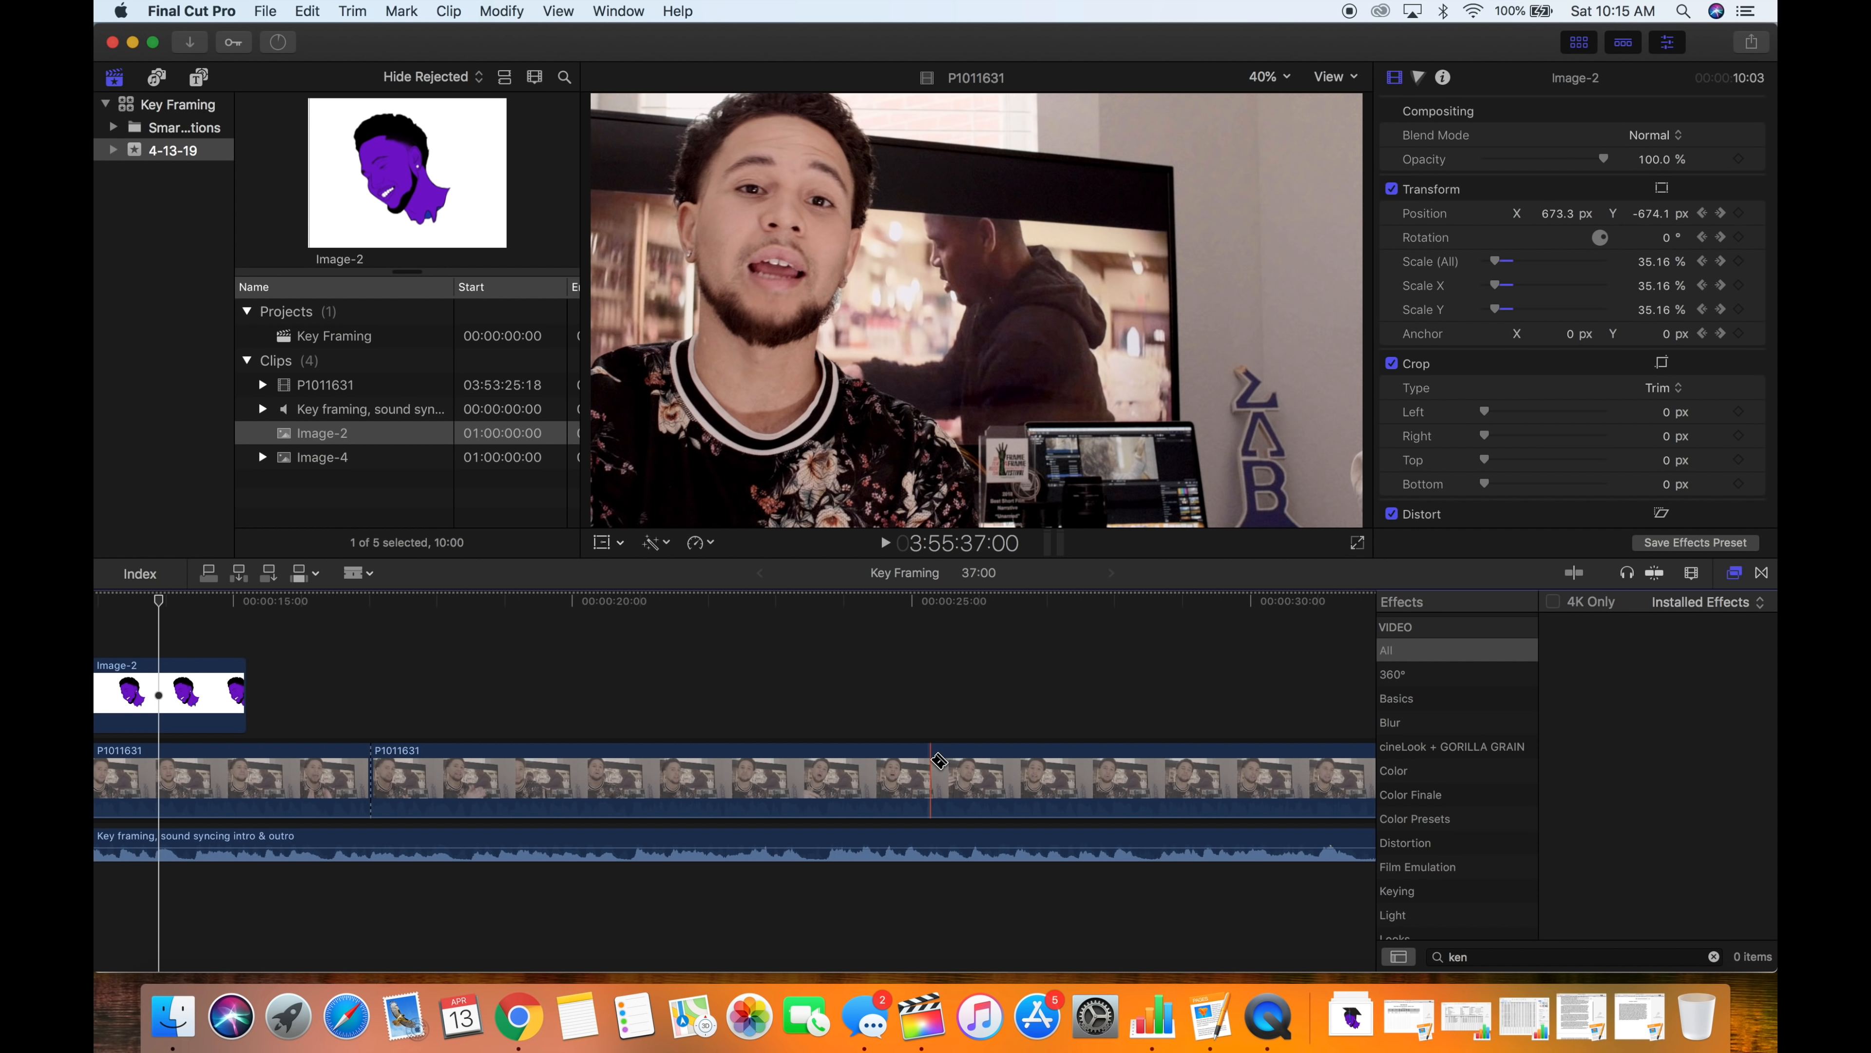
pyautogui.click(922, 769)
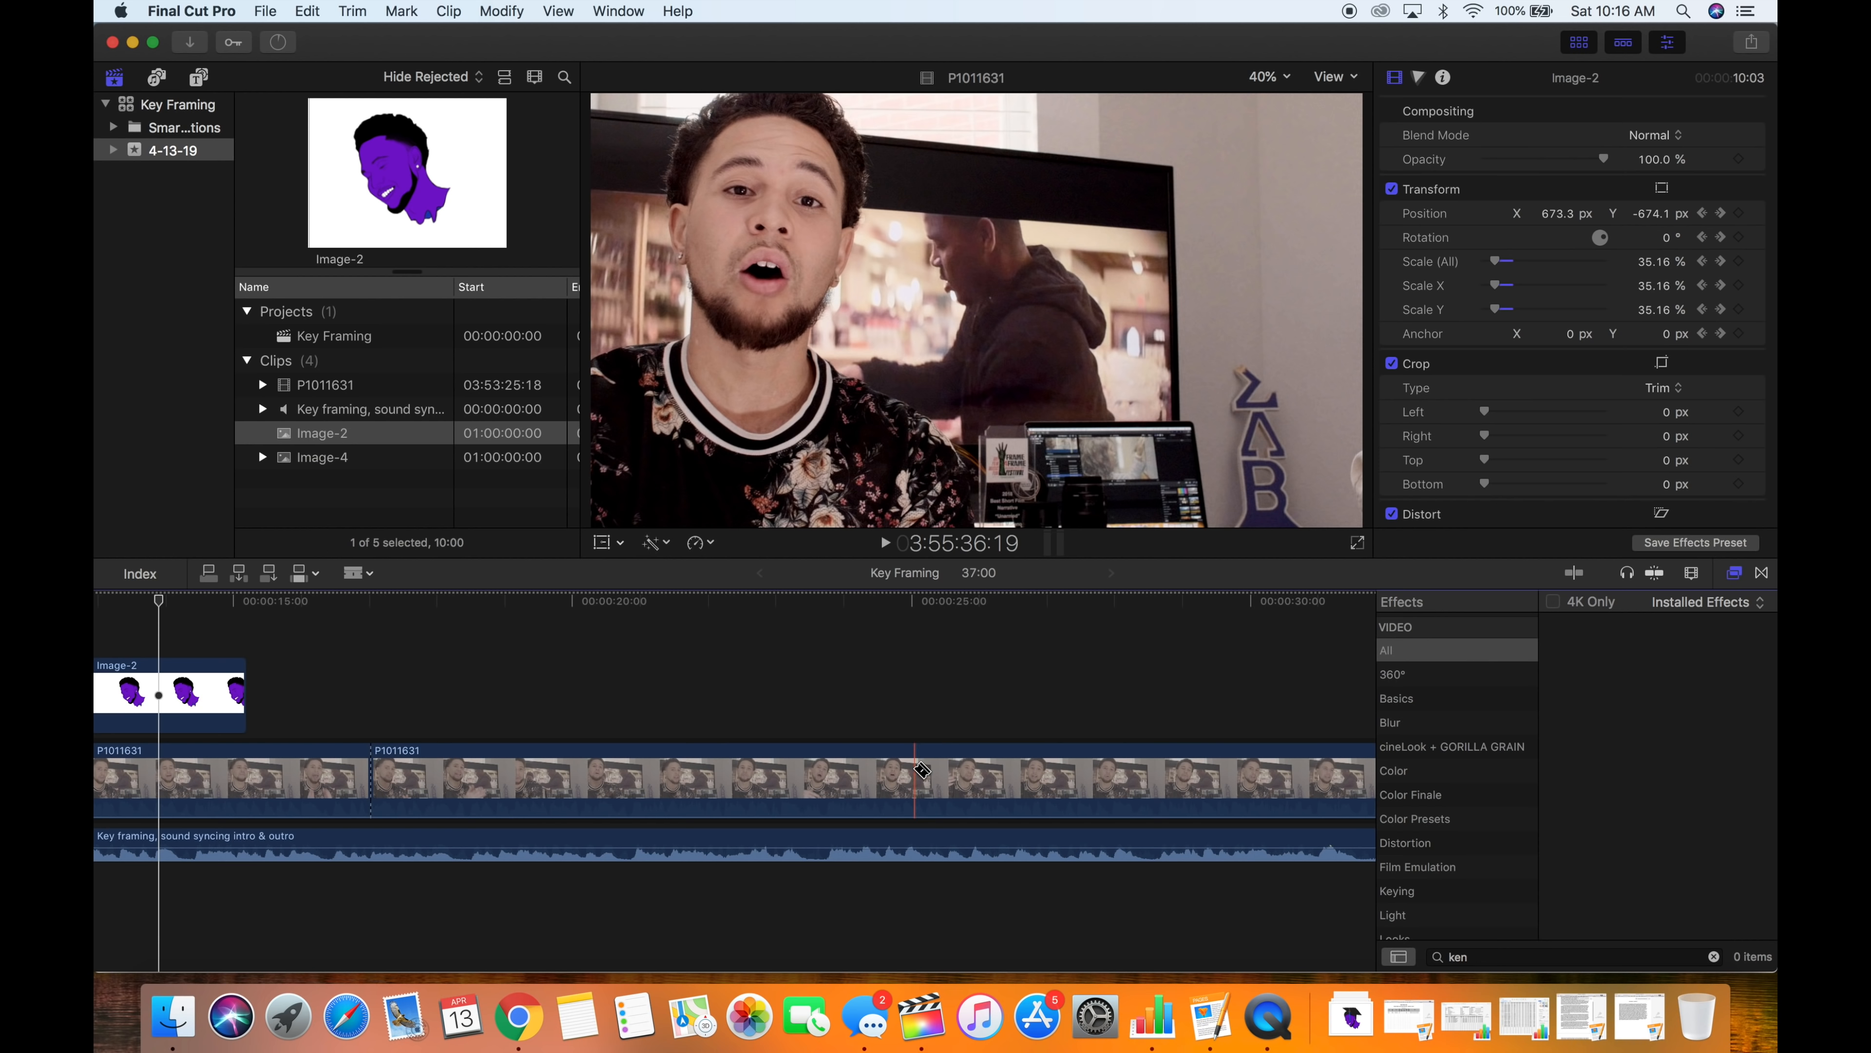
pyautogui.press('a')
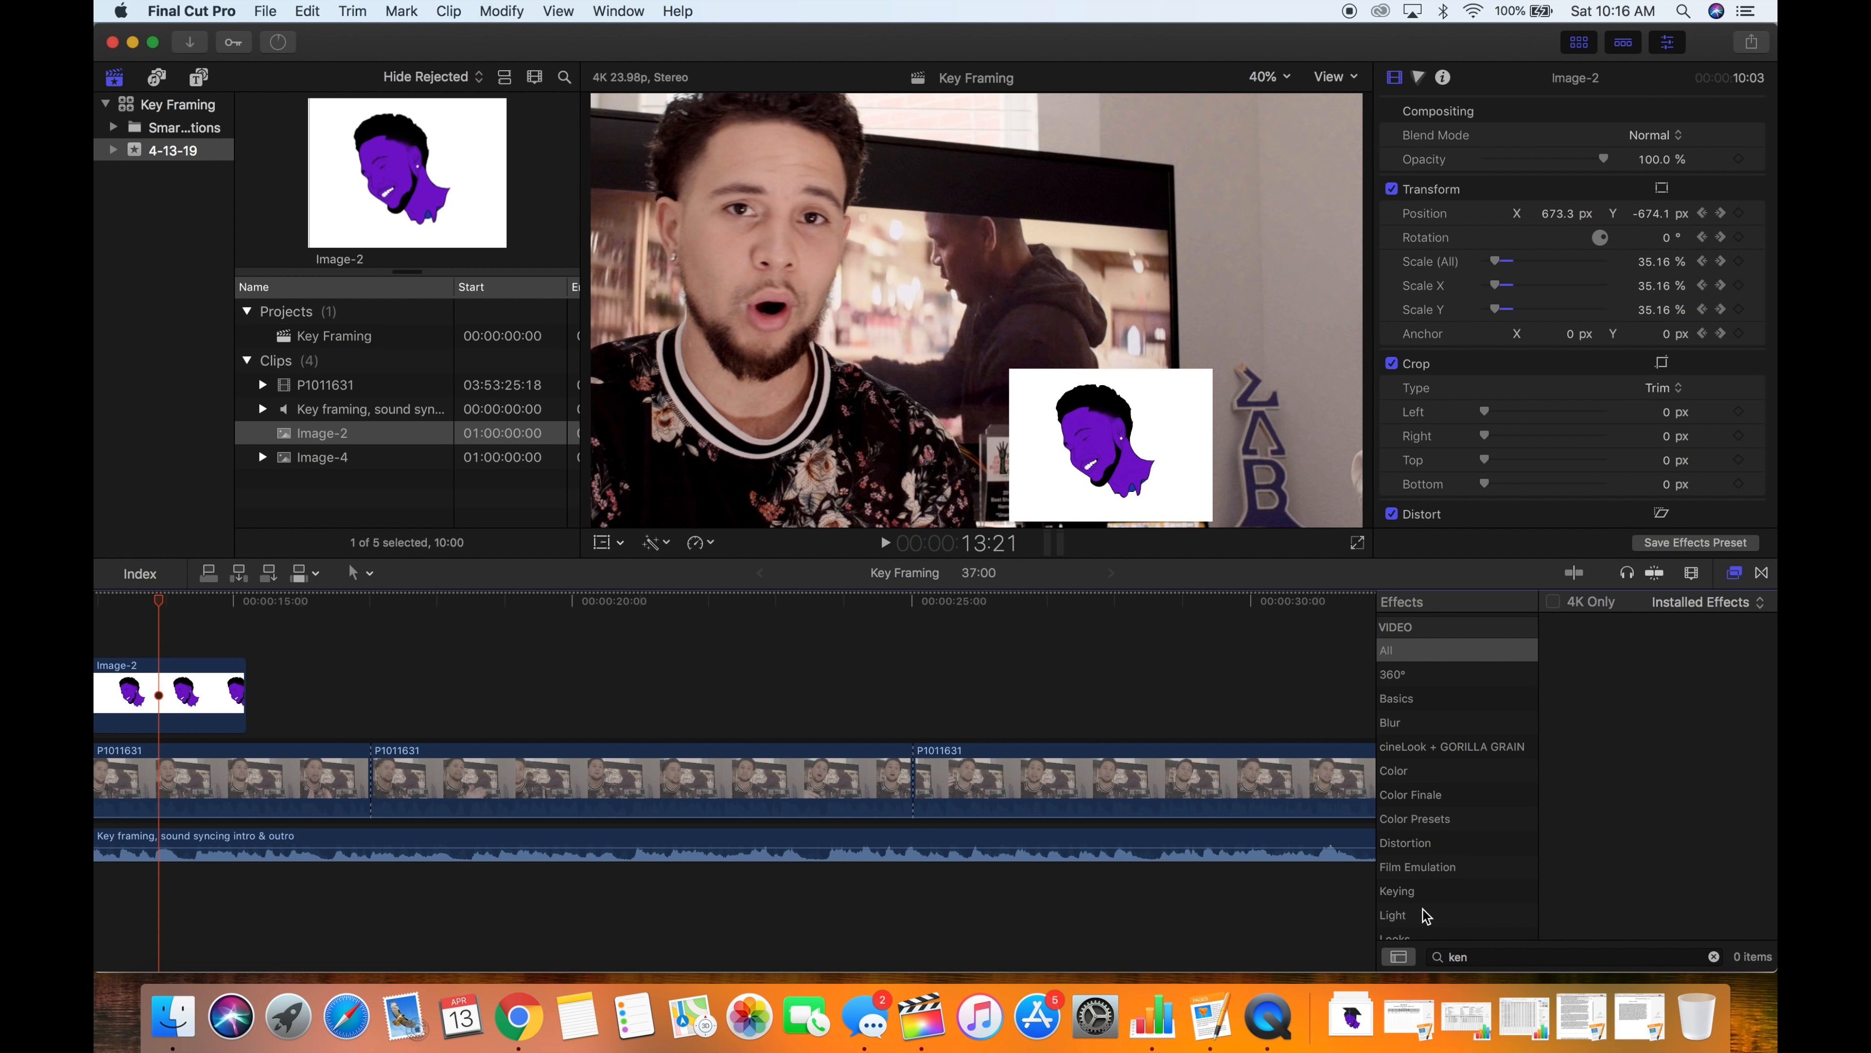
# Search the effects for "echo" and apply Visual Echo to the middle P1011631 segment between the two cuts.
pyautogui.click(1715, 957)
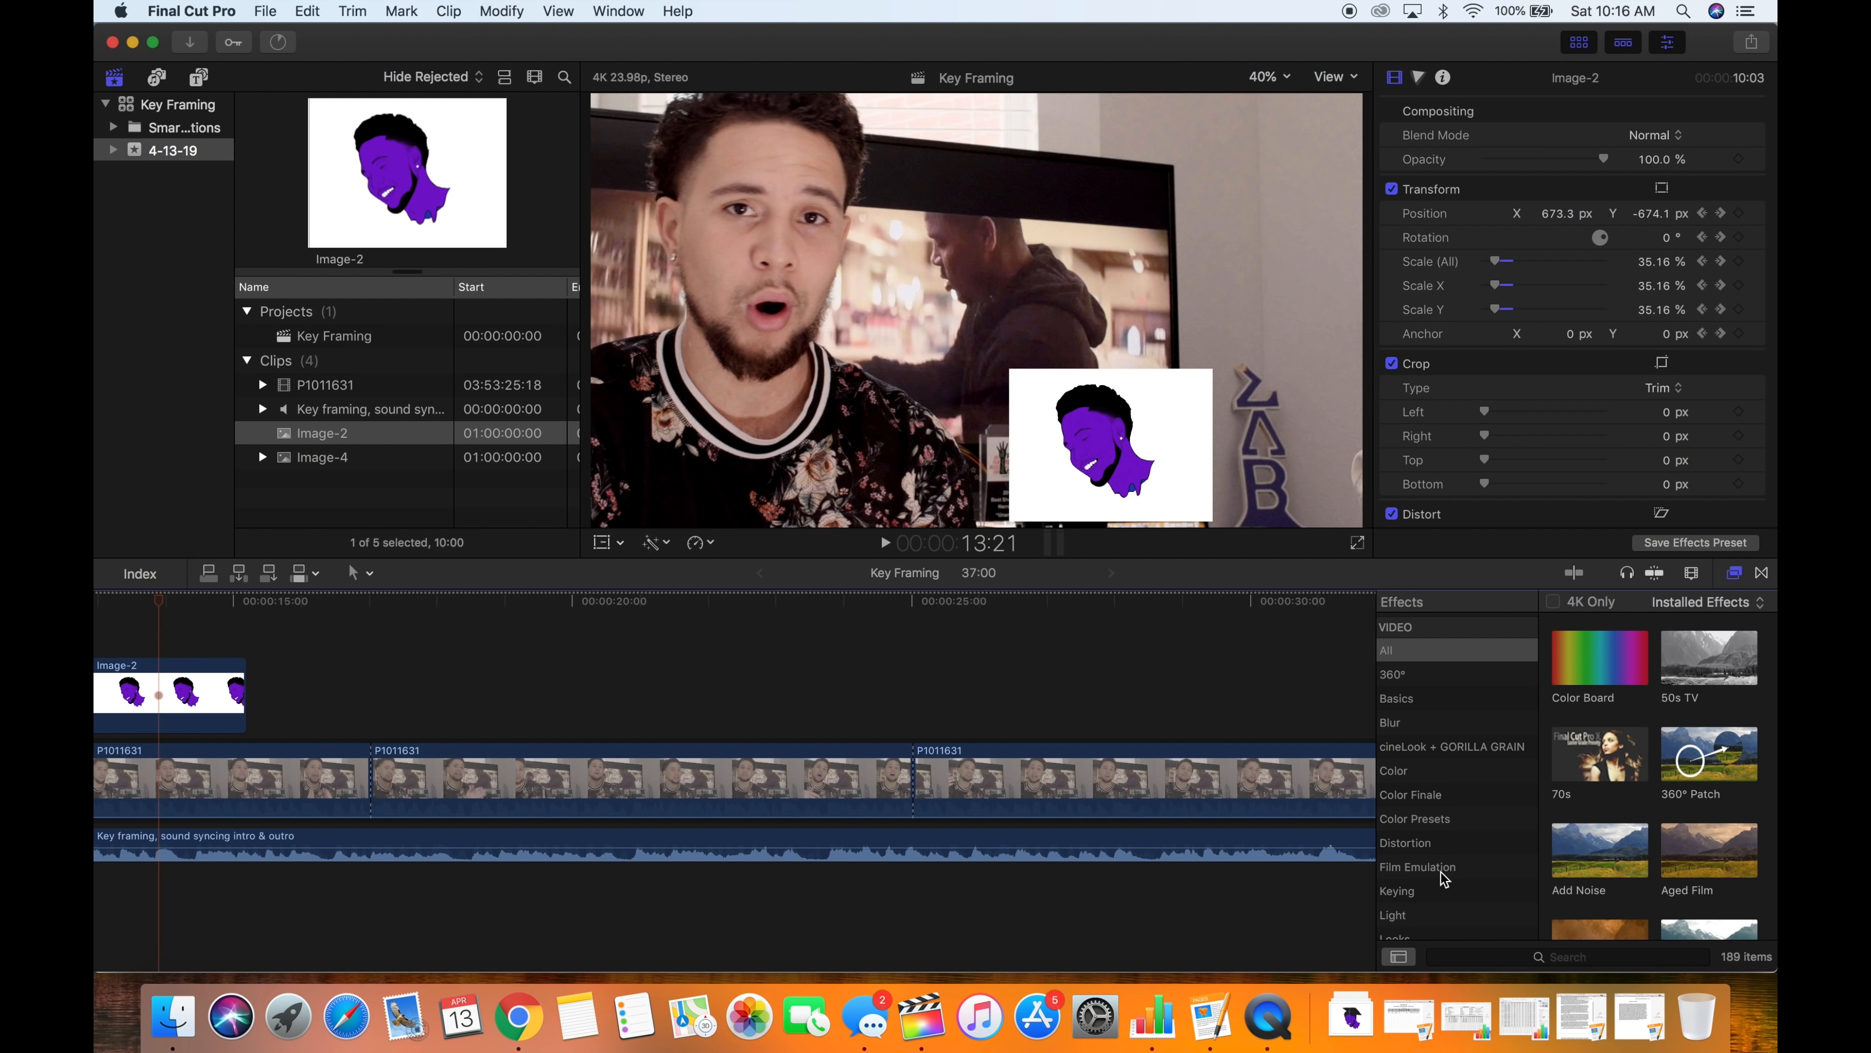
pyautogui.click(1487, 957)
pyautogui.write('ec')
pyautogui.write('hh')
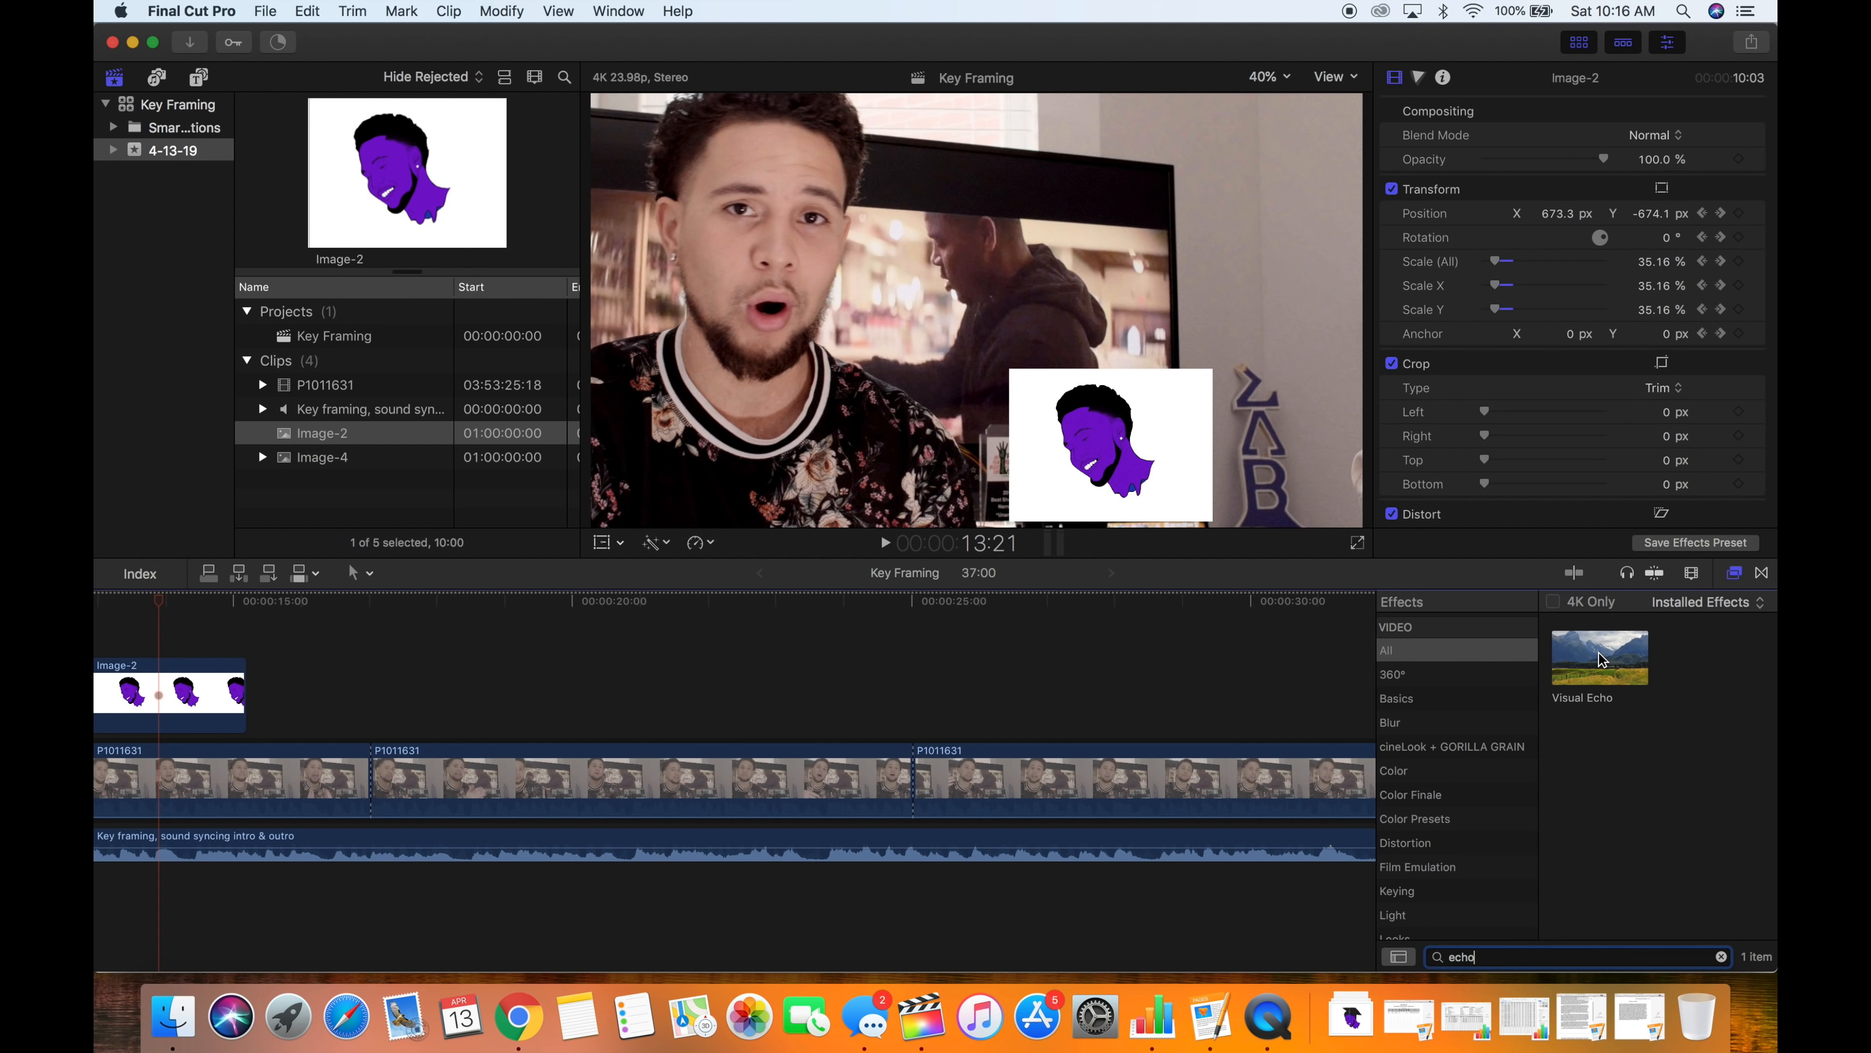
pyautogui.moveTo(1593, 655); pyautogui.dragTo(701, 778)
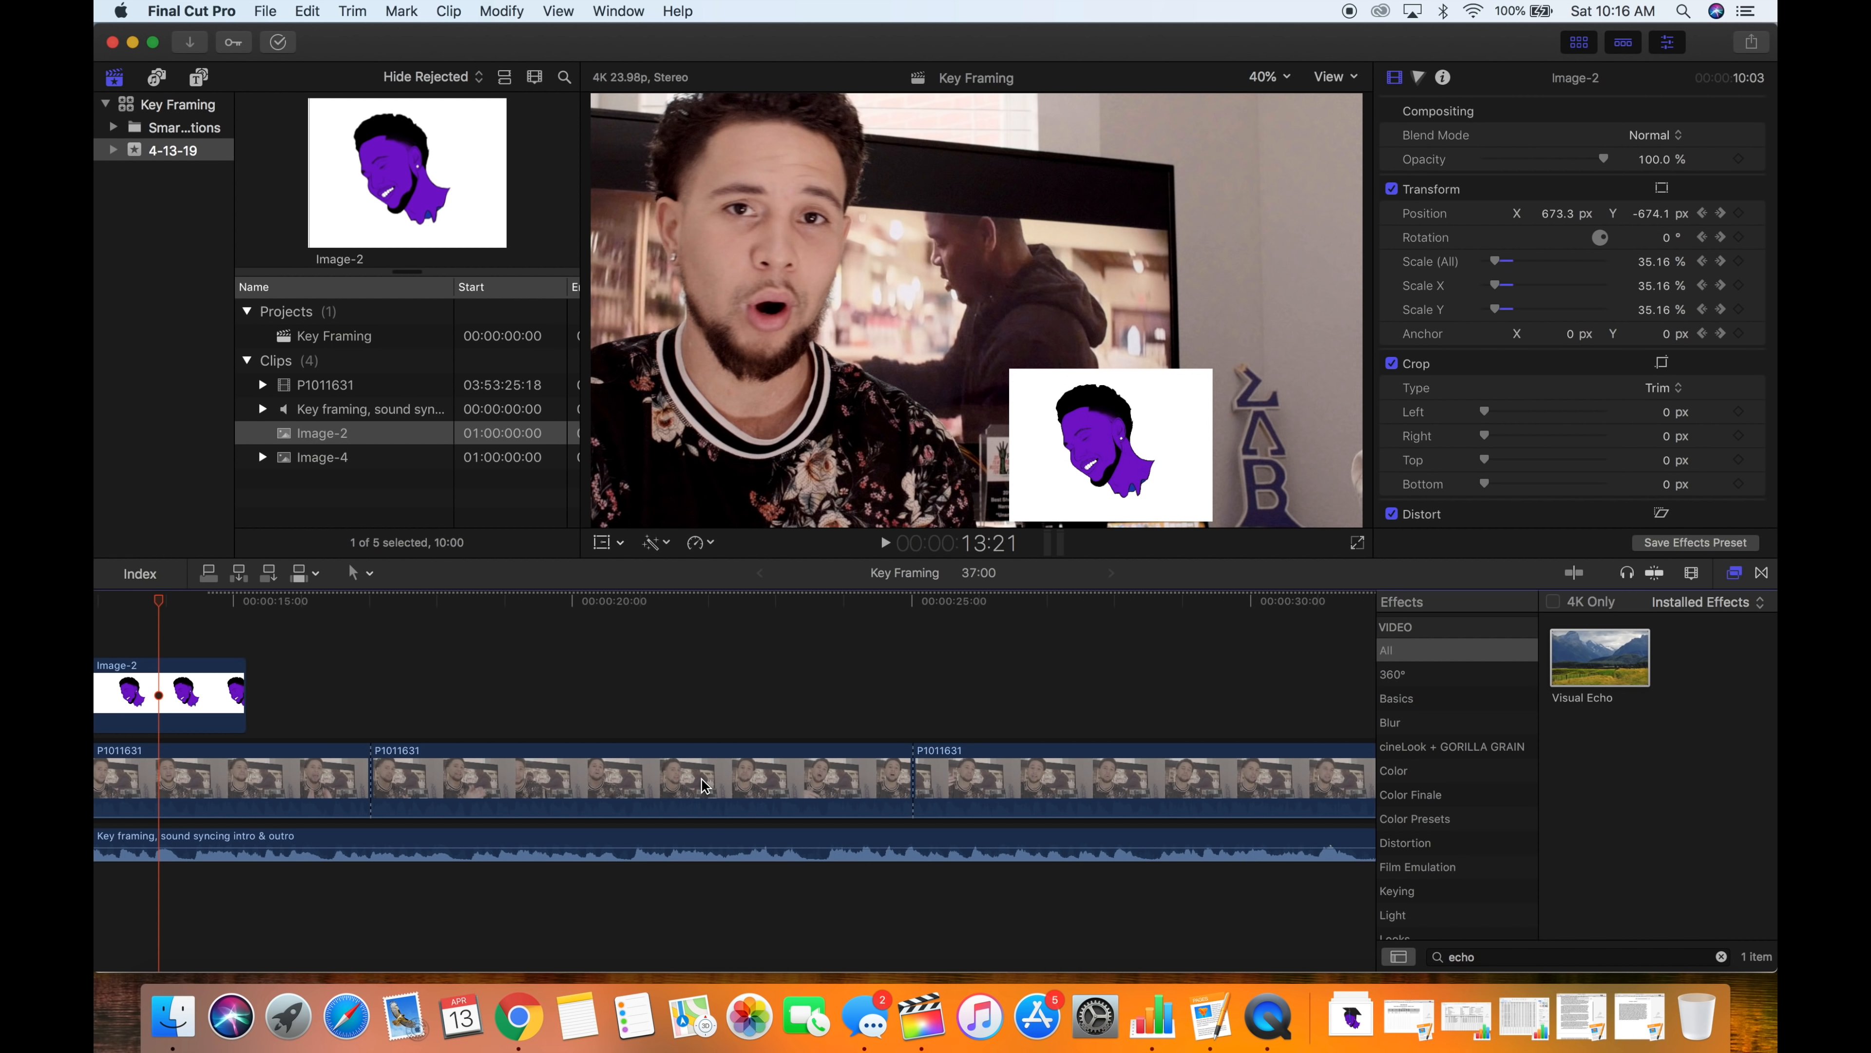
# Select the middle P1011631 segment and preview the Visual Echo effect by scrubbing and playing from just before its start.
pyautogui.click(374, 633)
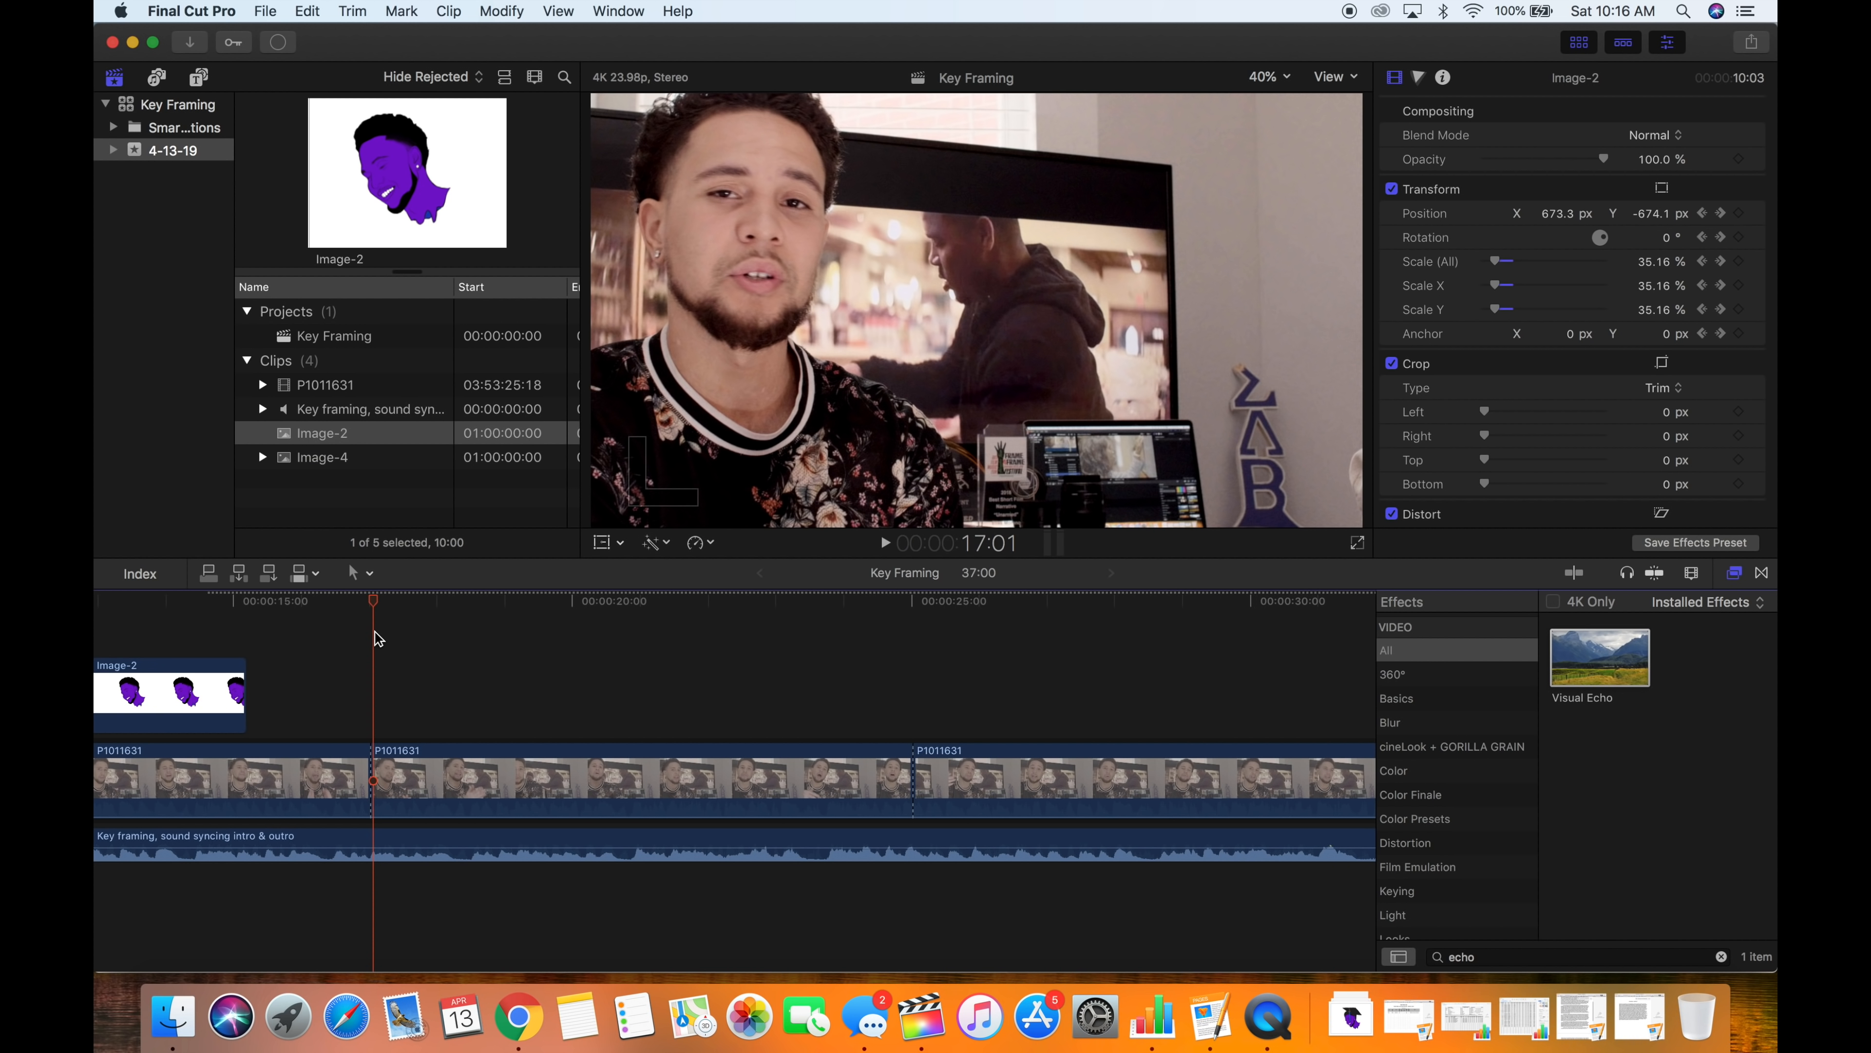
pyautogui.click(638, 778)
pyautogui.click(358, 604)
pyautogui.moveTo(361, 609); pyautogui.dragTo(384, 615)
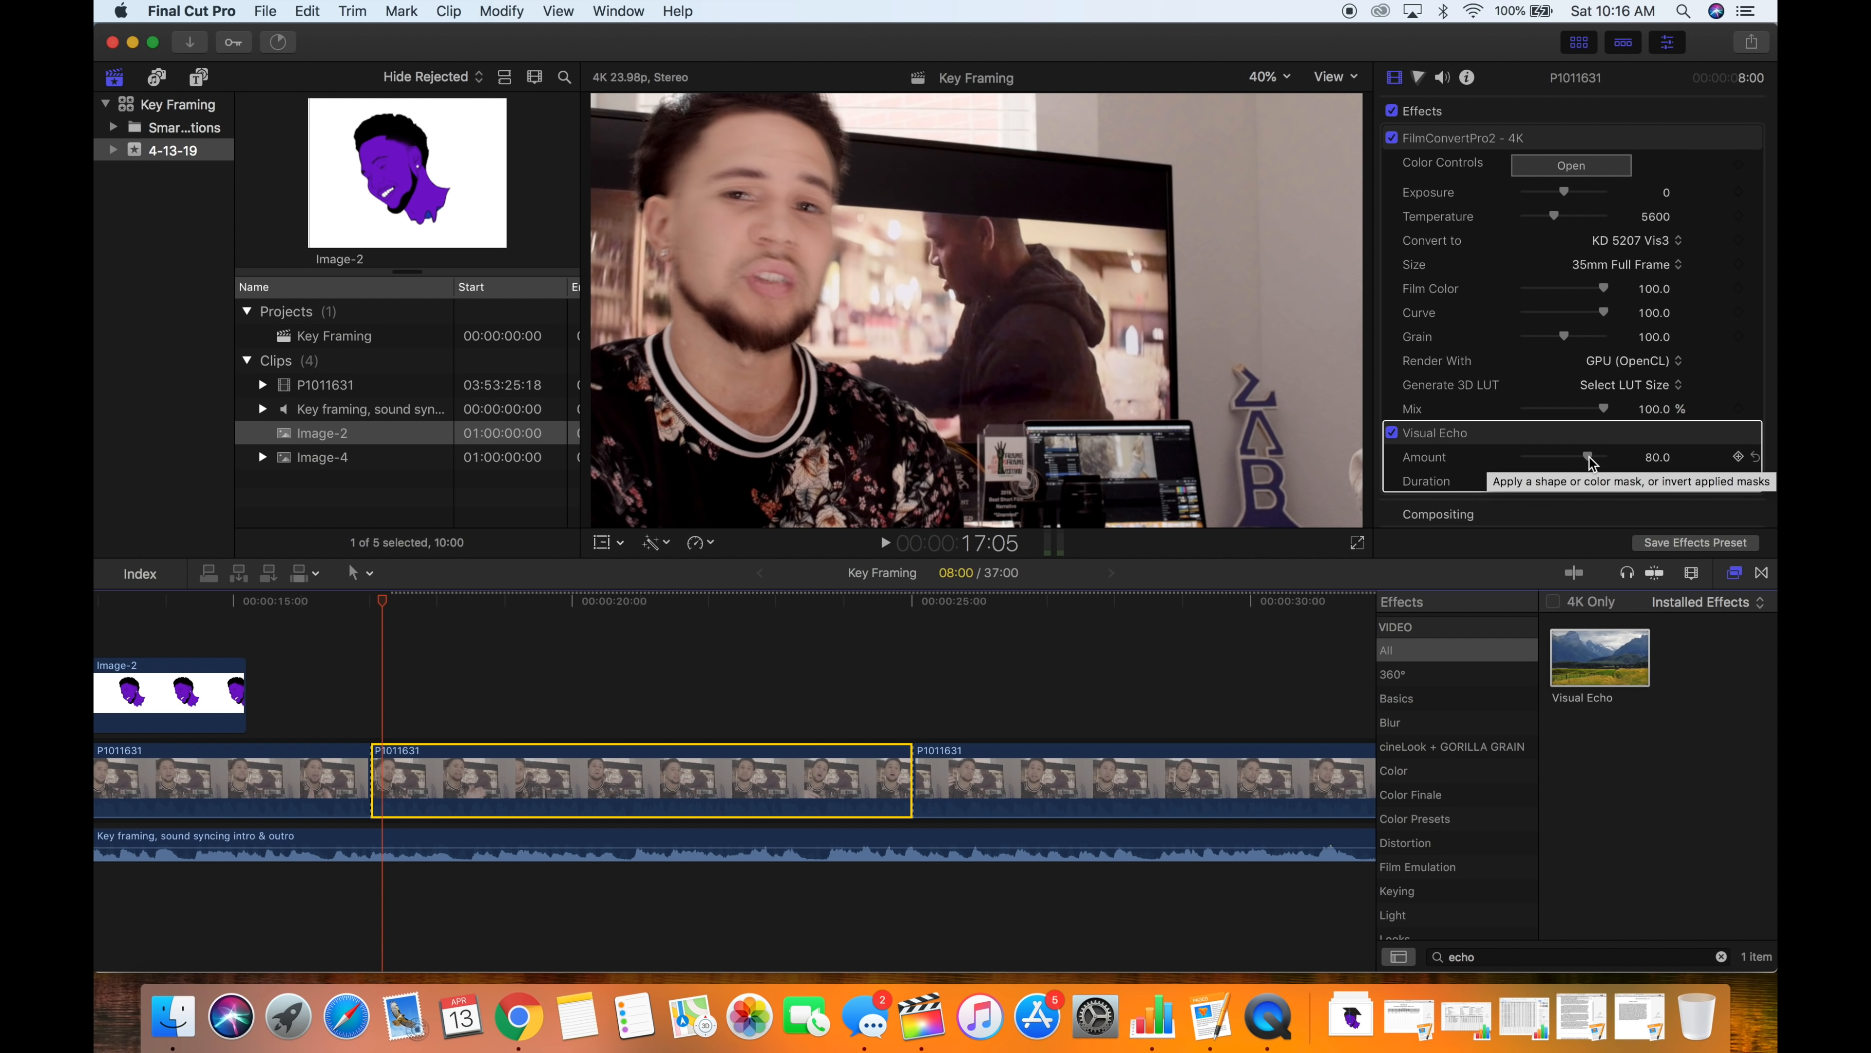
pyautogui.click(366, 610)
pyautogui.moveTo(367, 610); pyautogui.dragTo(373, 611)
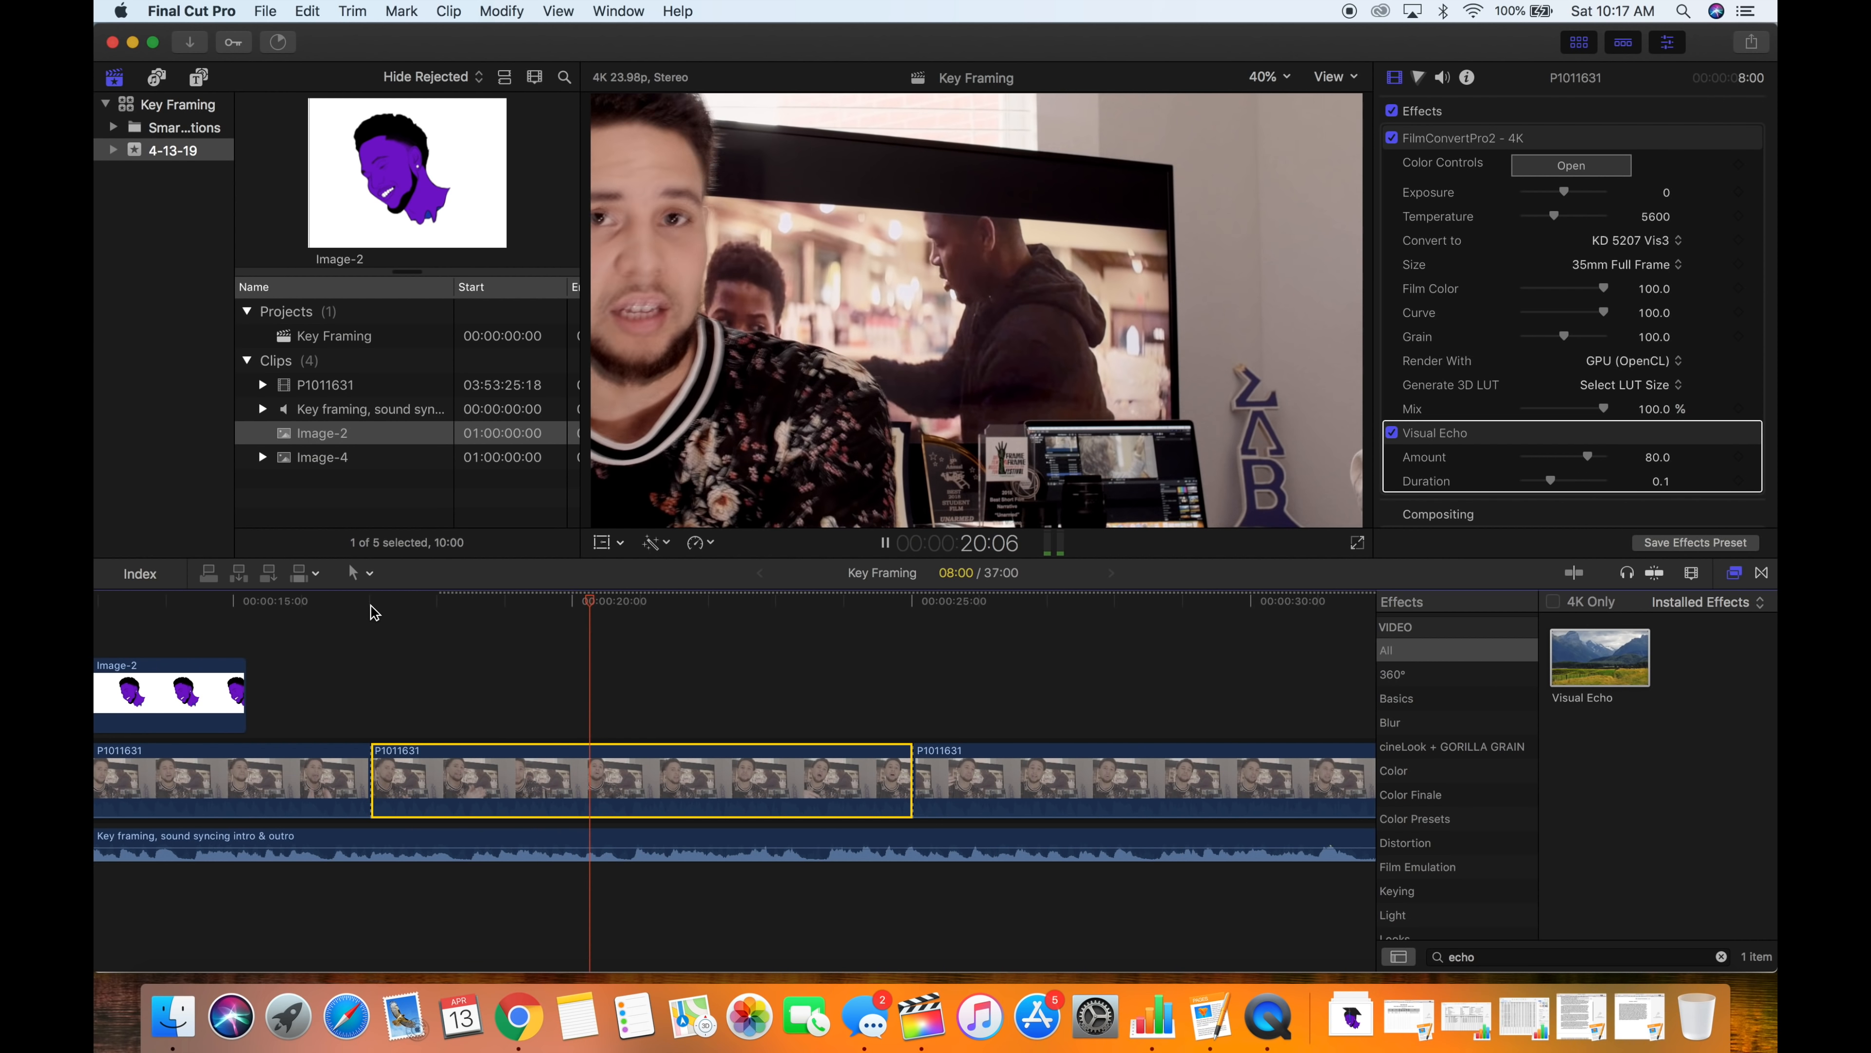
pyautogui.press('space')
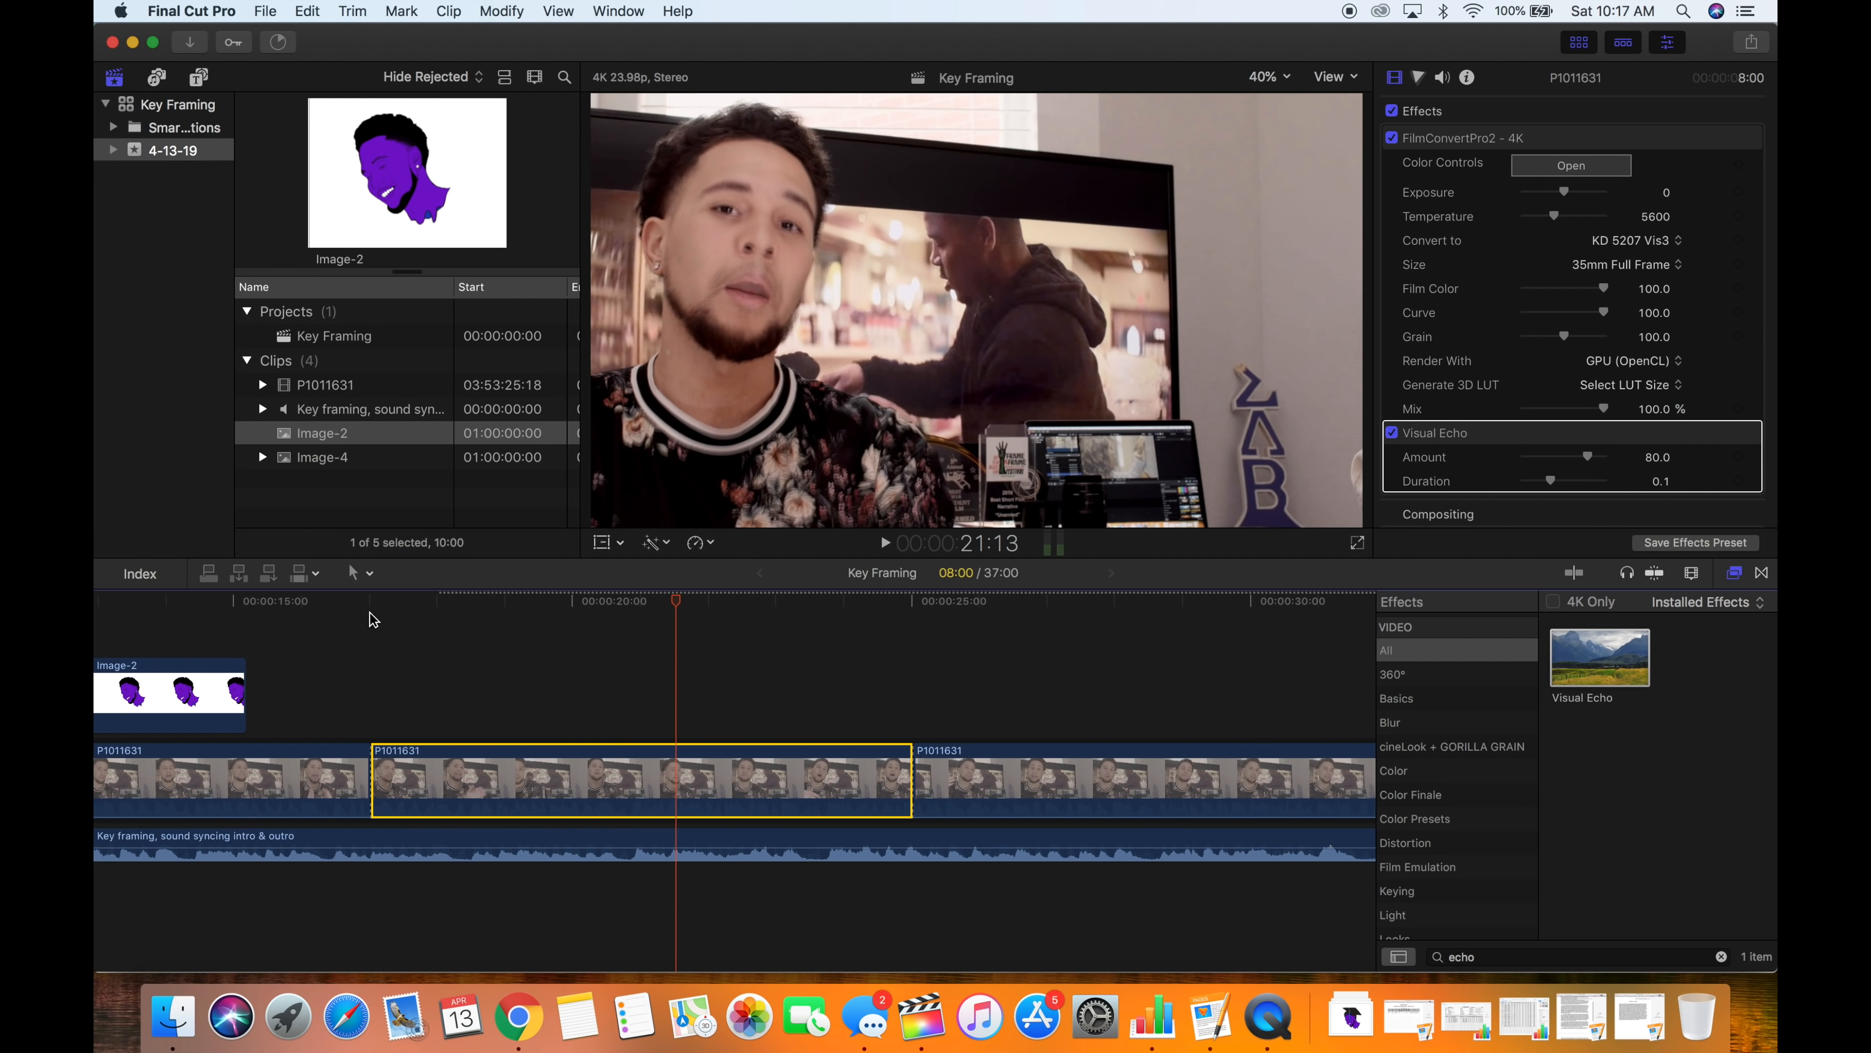
# Examine the frames around the first cut one at a time, from 17:00 to 17:03, with the middle segment selected.
pyautogui.click(371, 615)
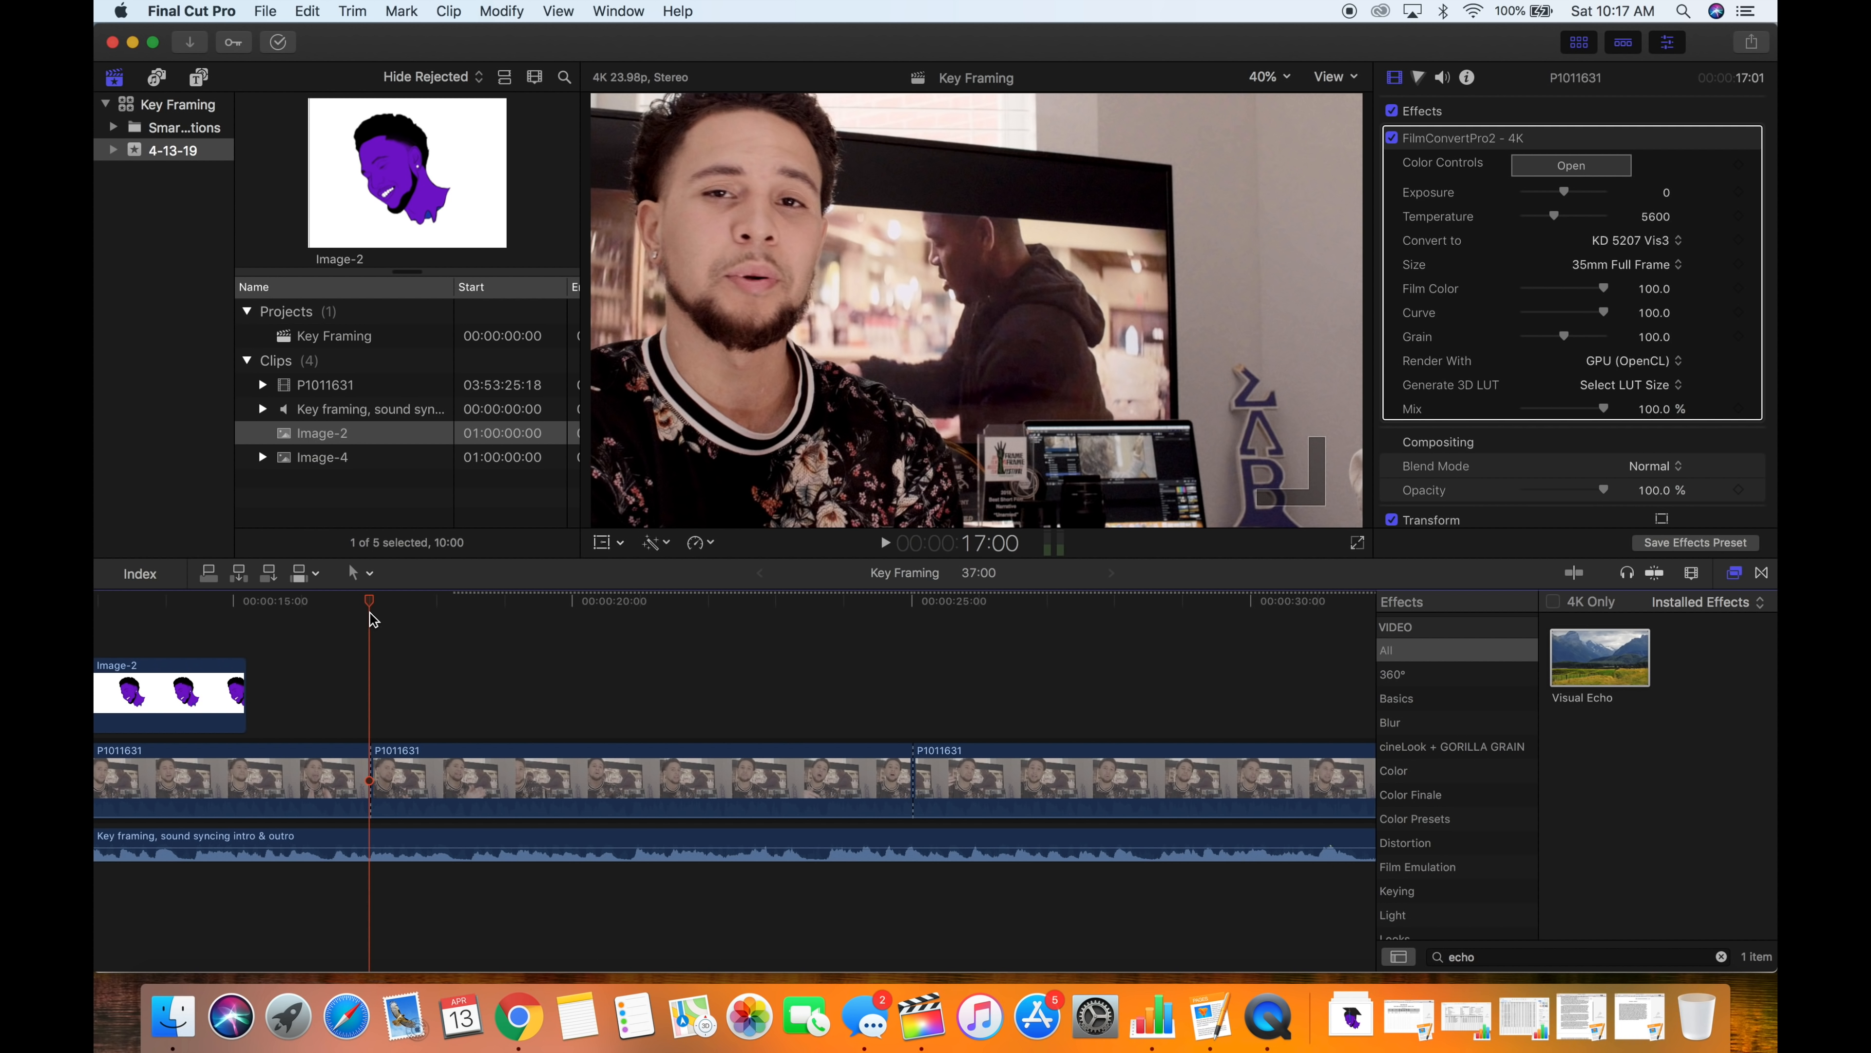
pyautogui.press('Right')
pyautogui.press('Right')
pyautogui.press('Right')
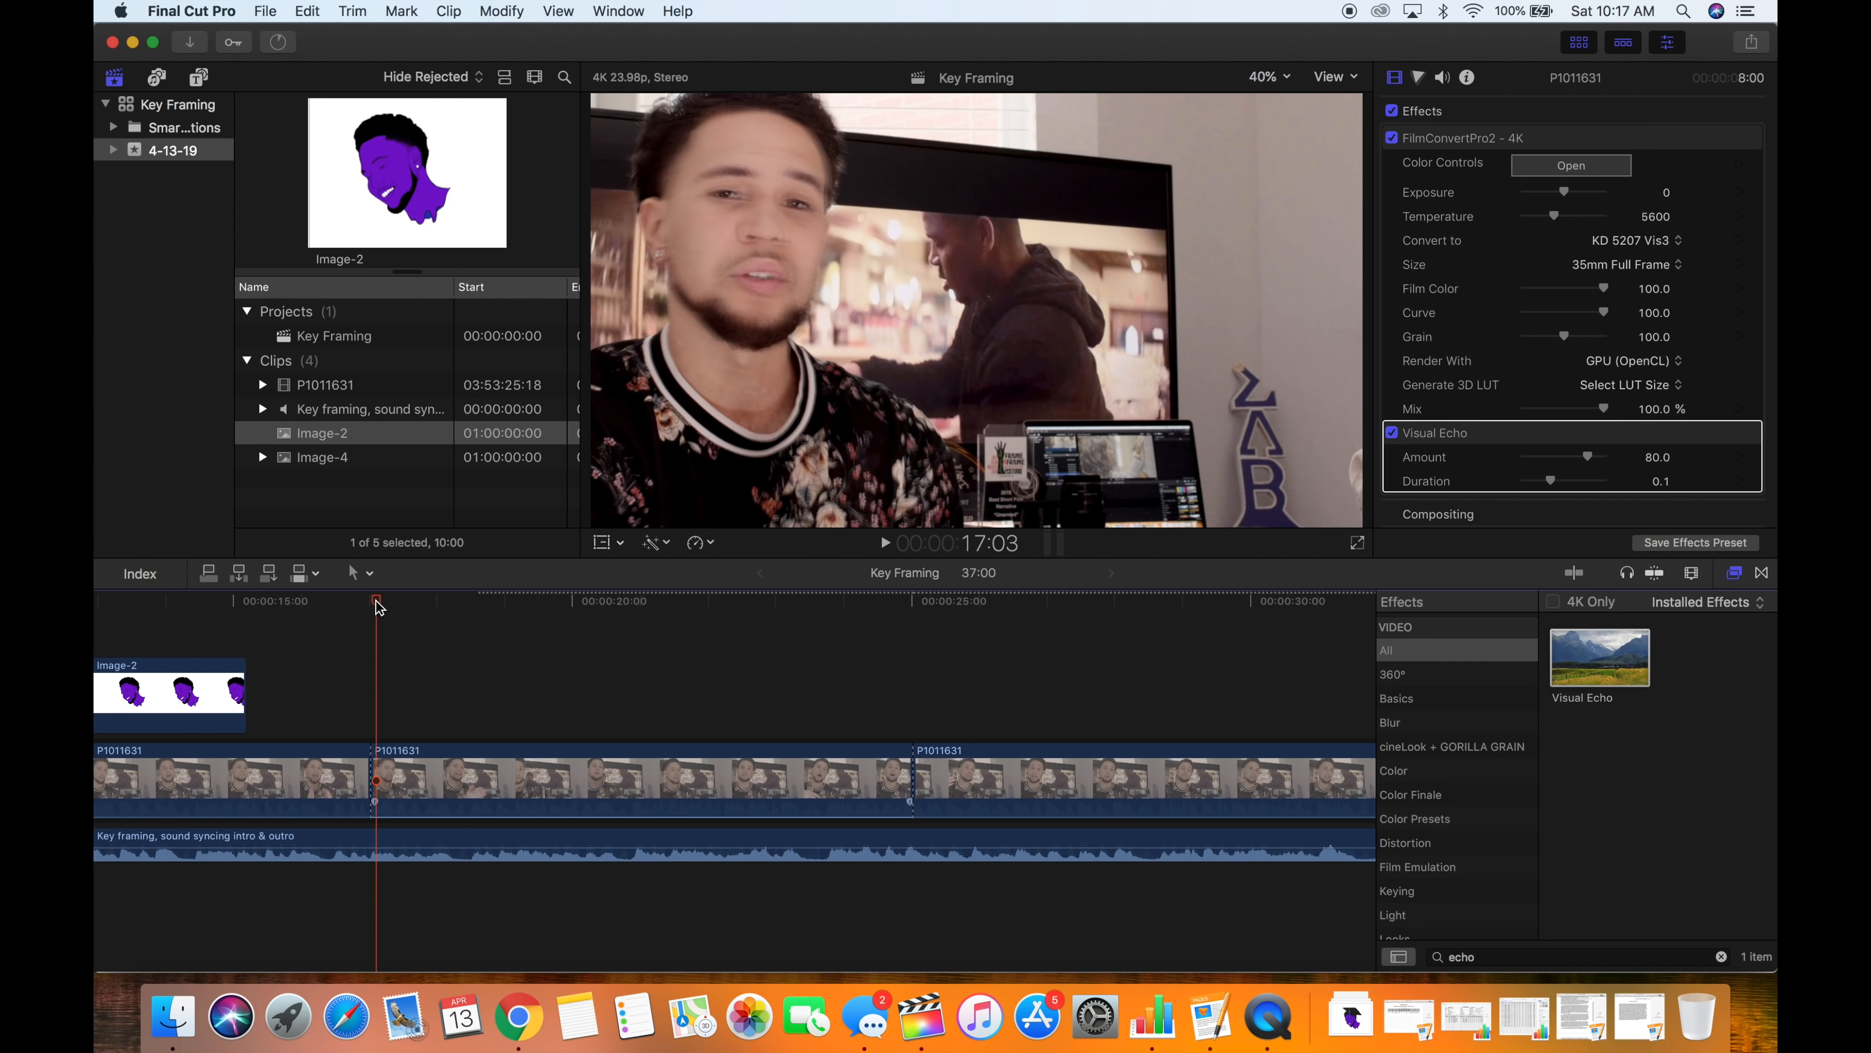
pyautogui.press('c')
pyautogui.press('Left')
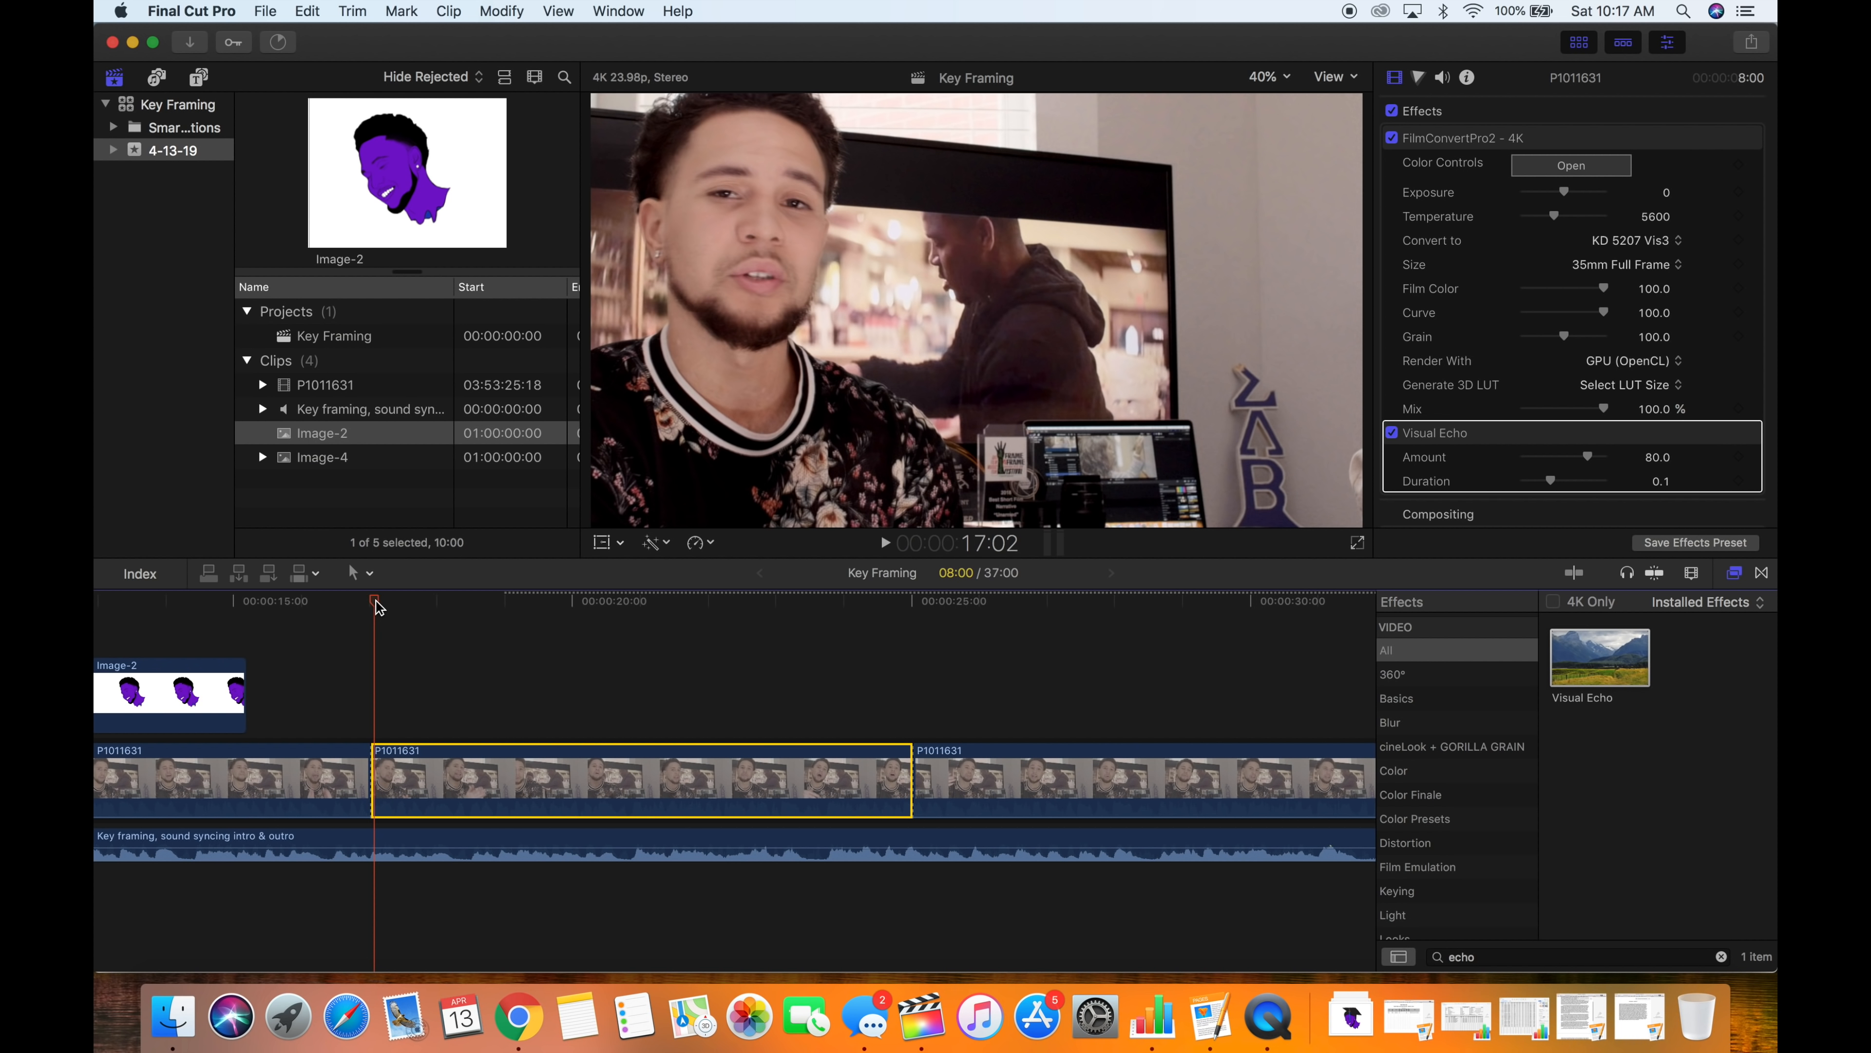
pyautogui.press('Left')
pyautogui.press('Left')
pyautogui.press('Left')
pyautogui.press('Right')
pyautogui.press('Right')
pyautogui.press('Right')
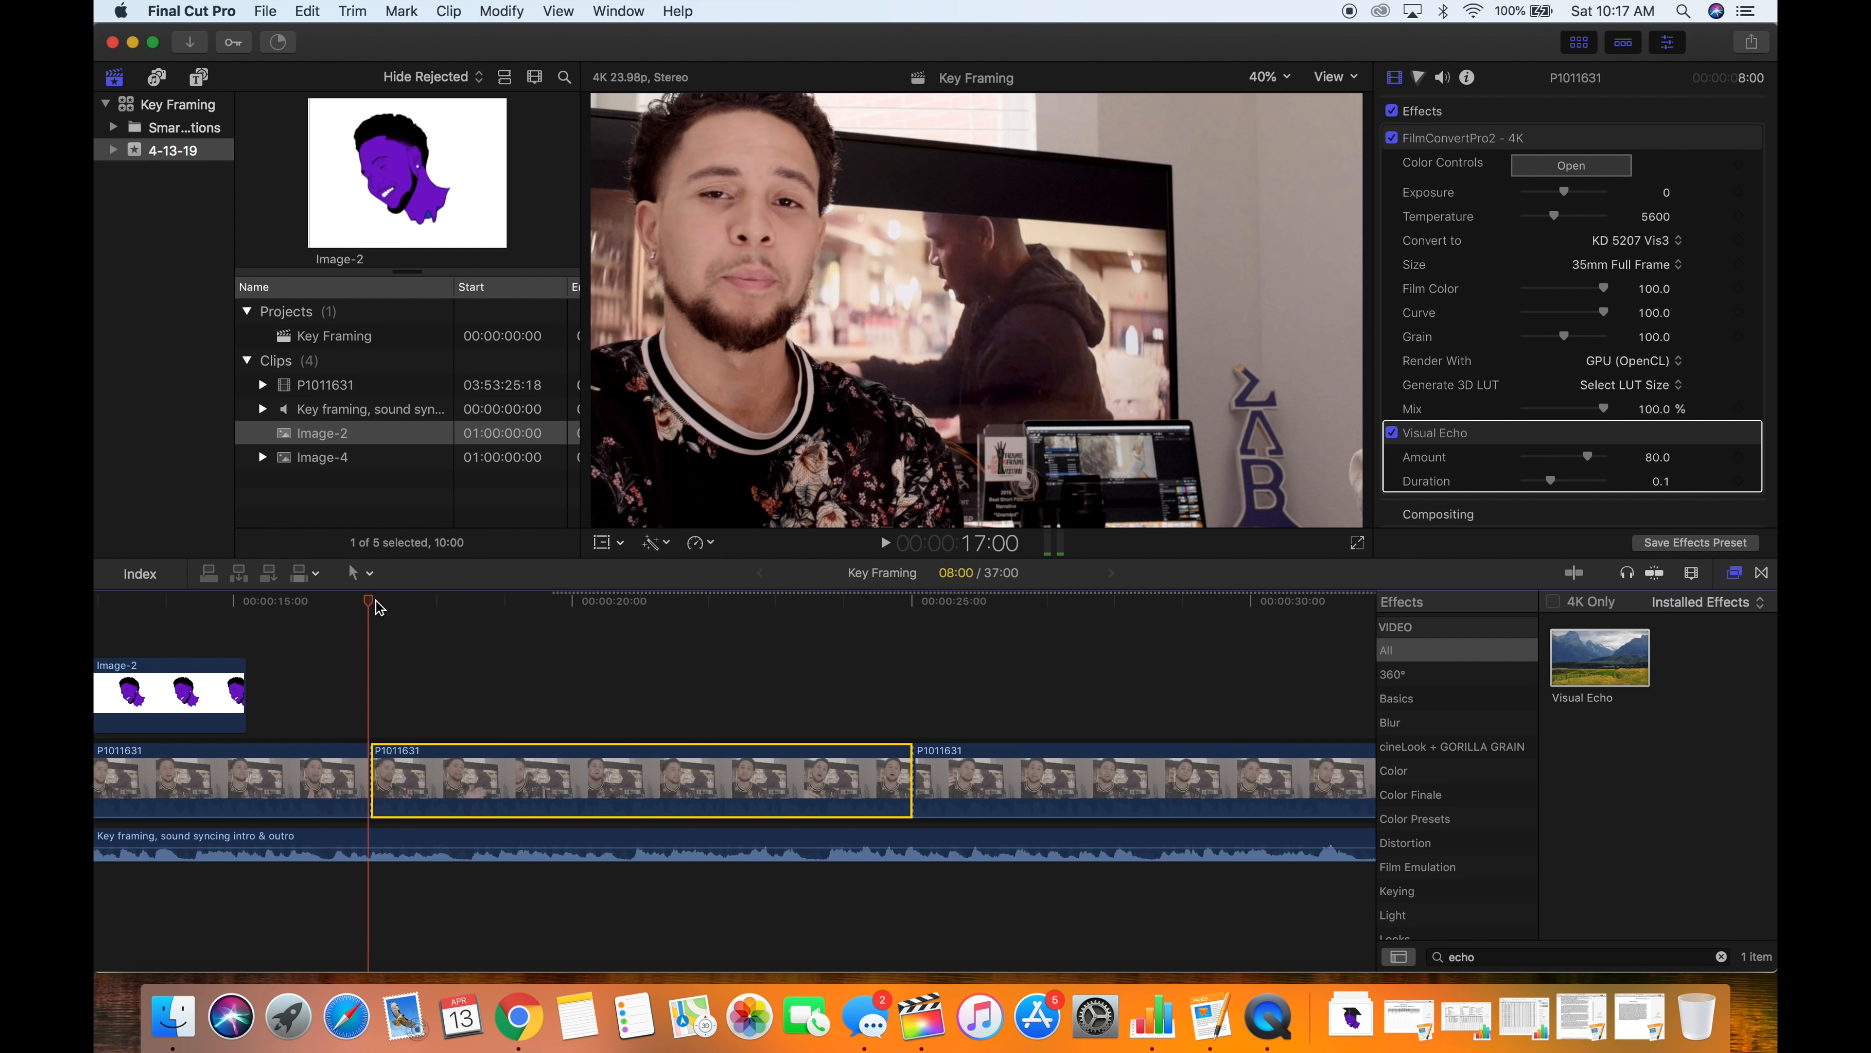
pyautogui.press('Left')
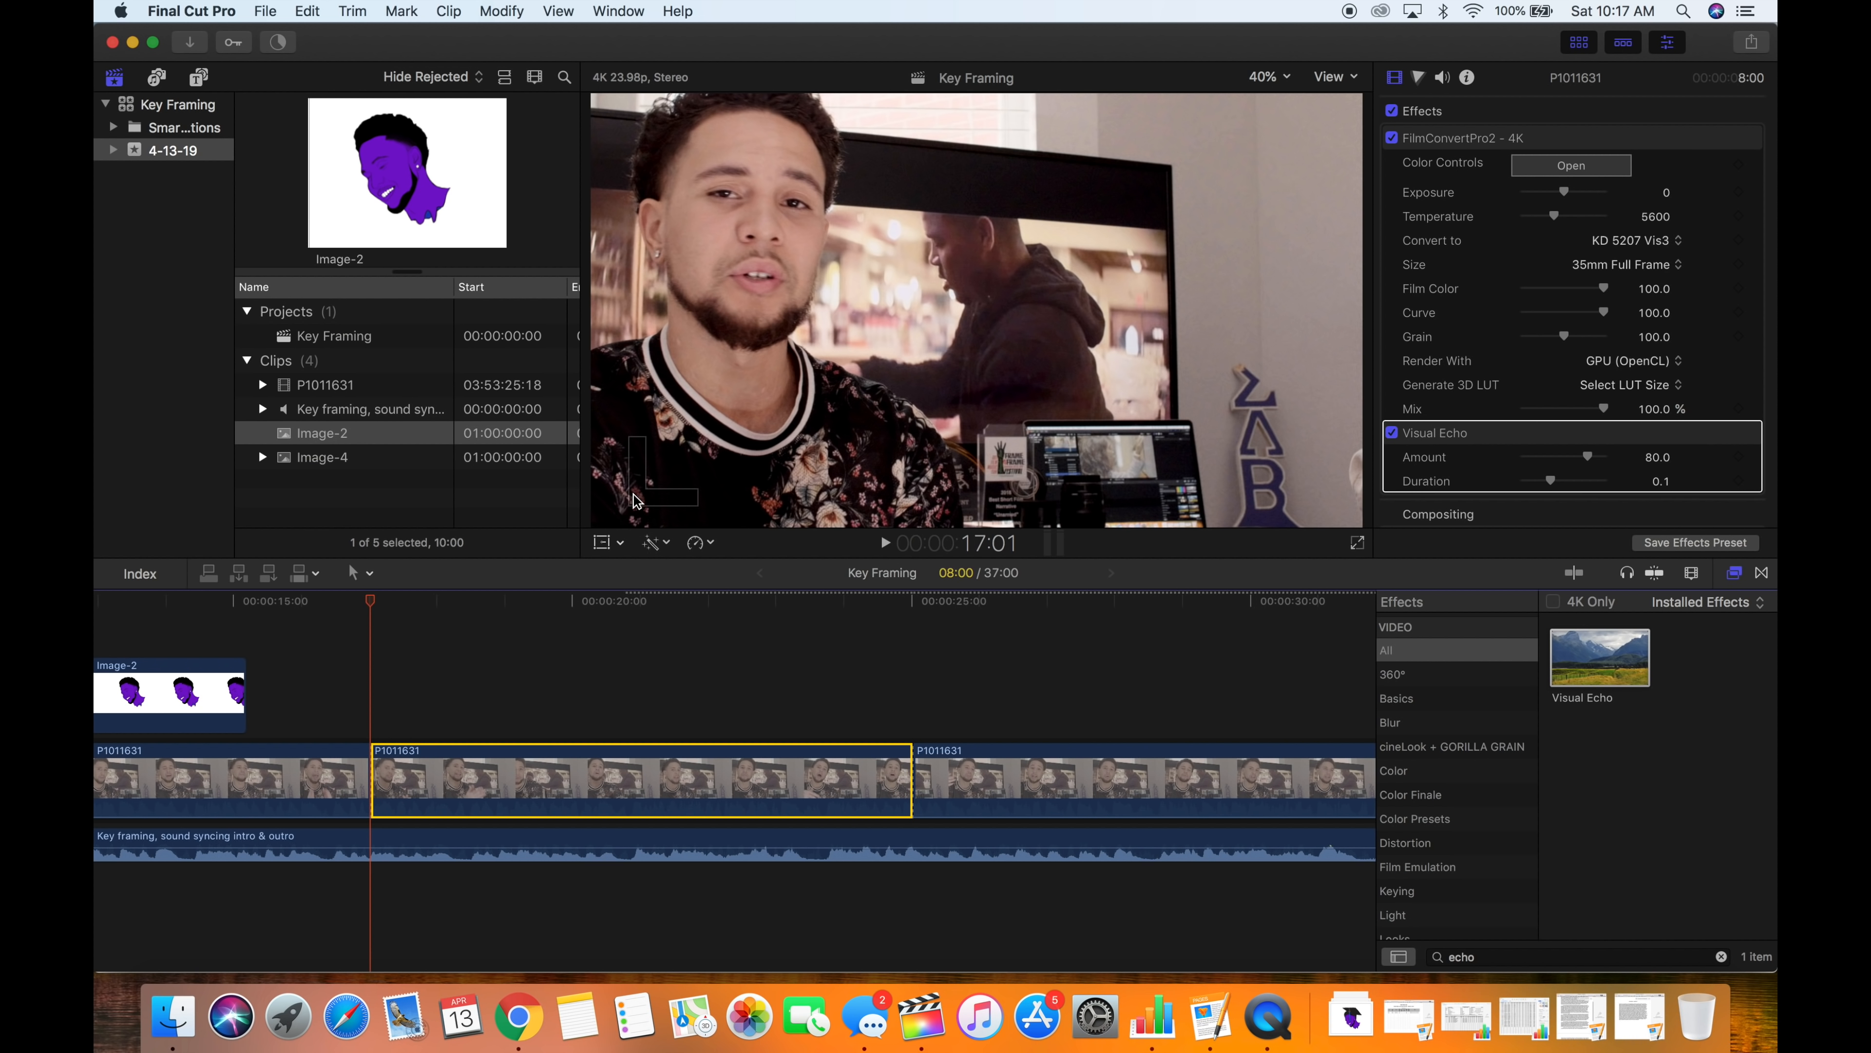
# Check the frames at the end of the middle P1011631 segment, up to the second cut at 25:00.
pyautogui.click(906, 605)
pyautogui.press('Right')
pyautogui.press('Right')
pyautogui.press('Right')
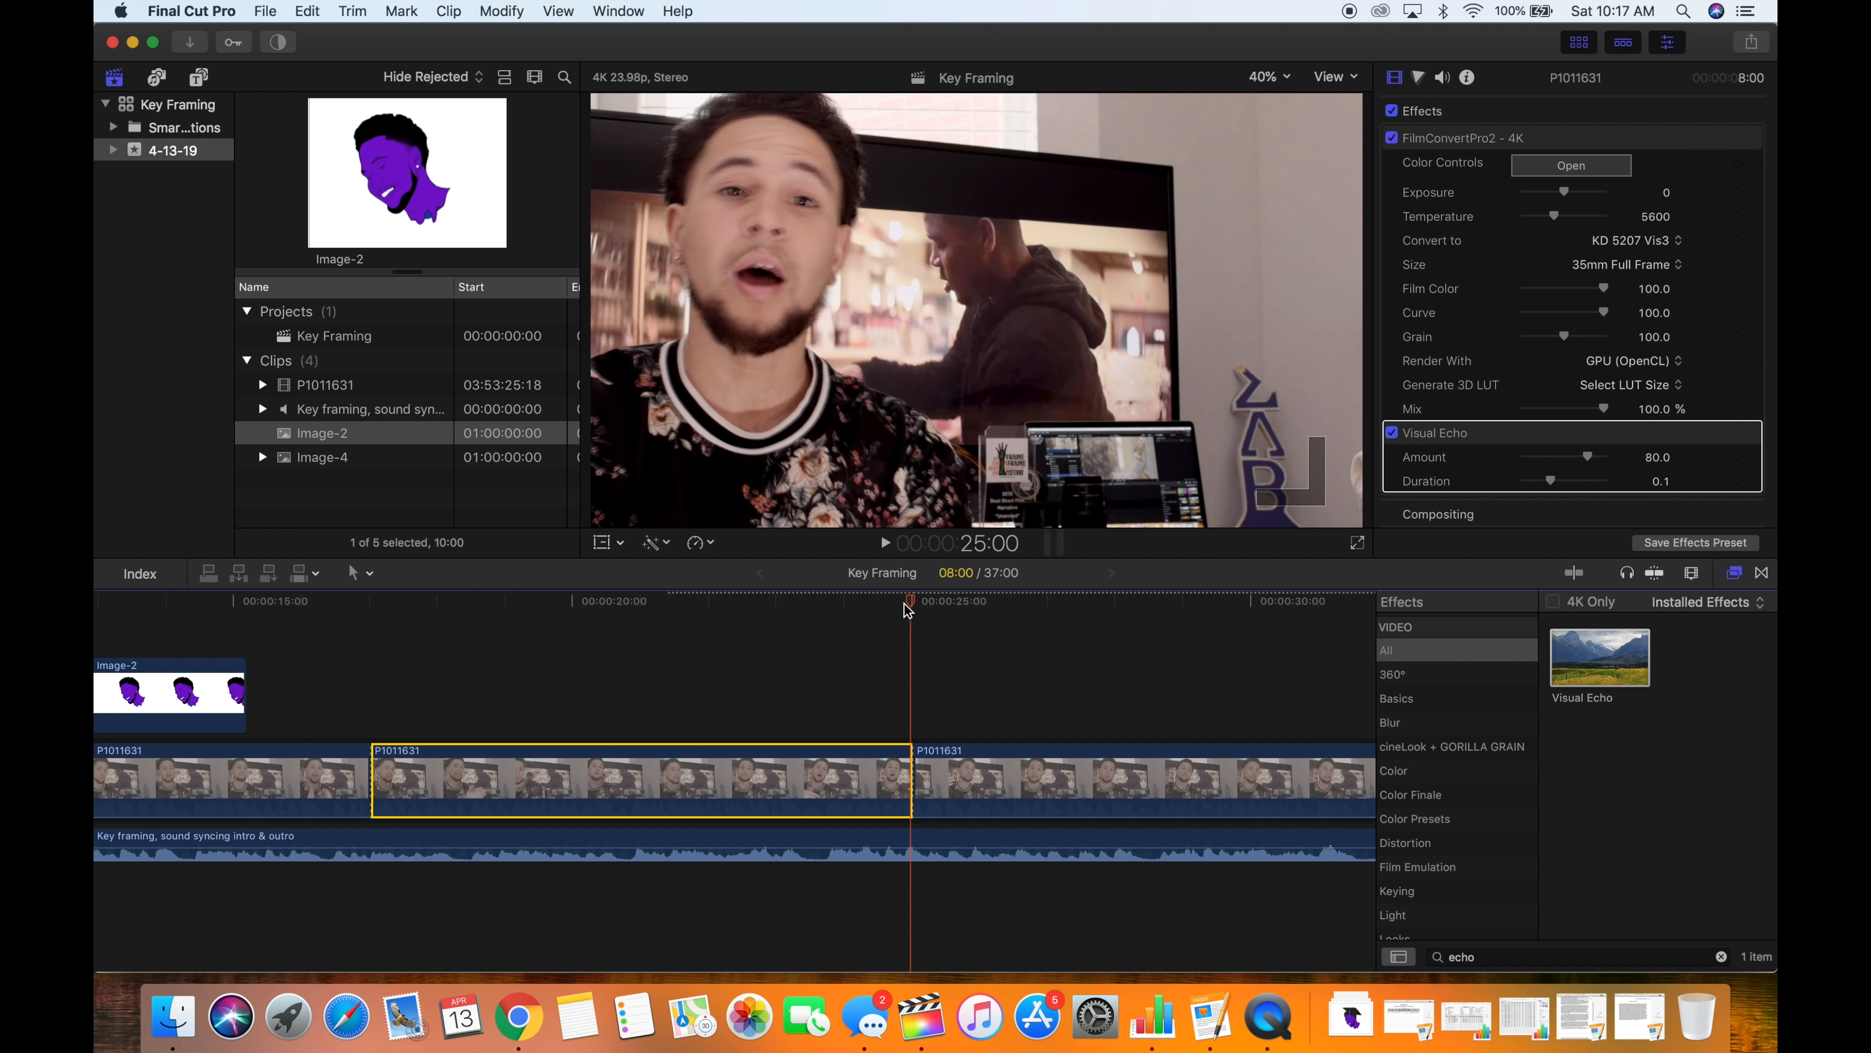
# At 17:01, the start of the middle P1011631 segment, set the Visual Echo Amount to 0 and add a keyframe for it.
pyautogui.click(381, 639)
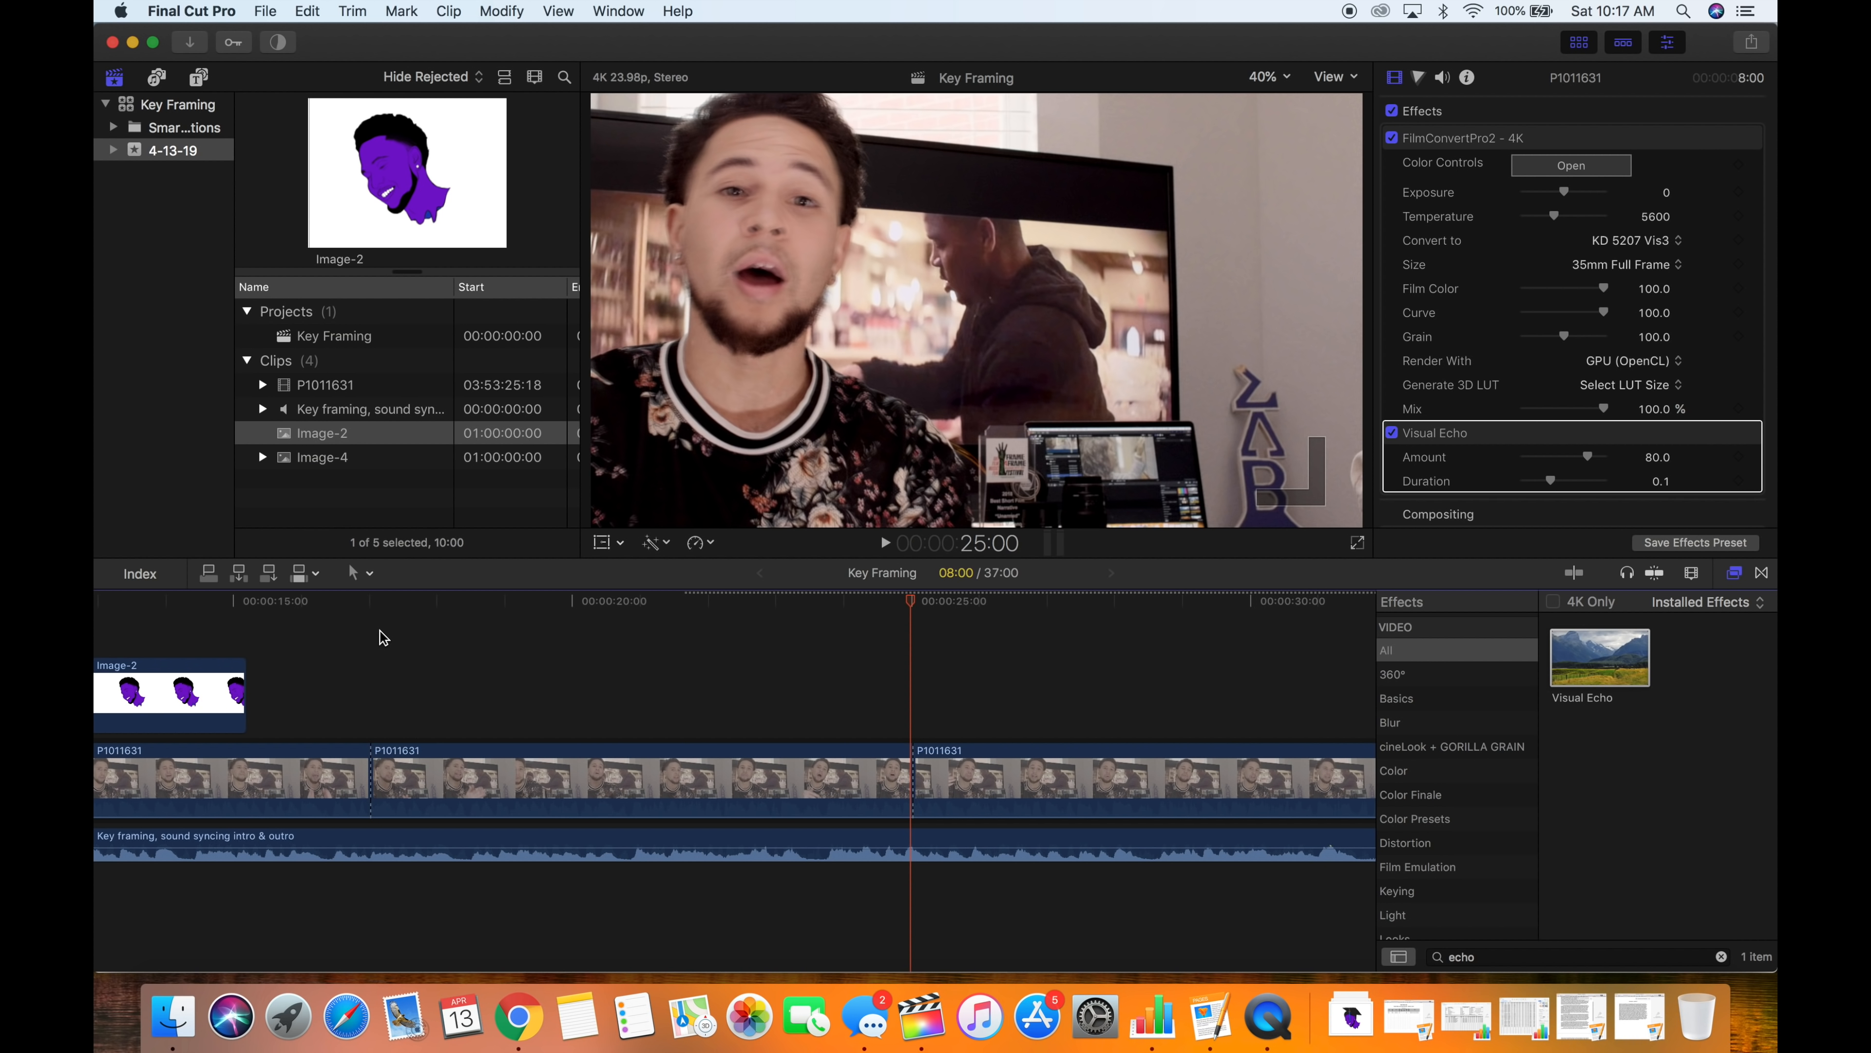
pyautogui.click(374, 603)
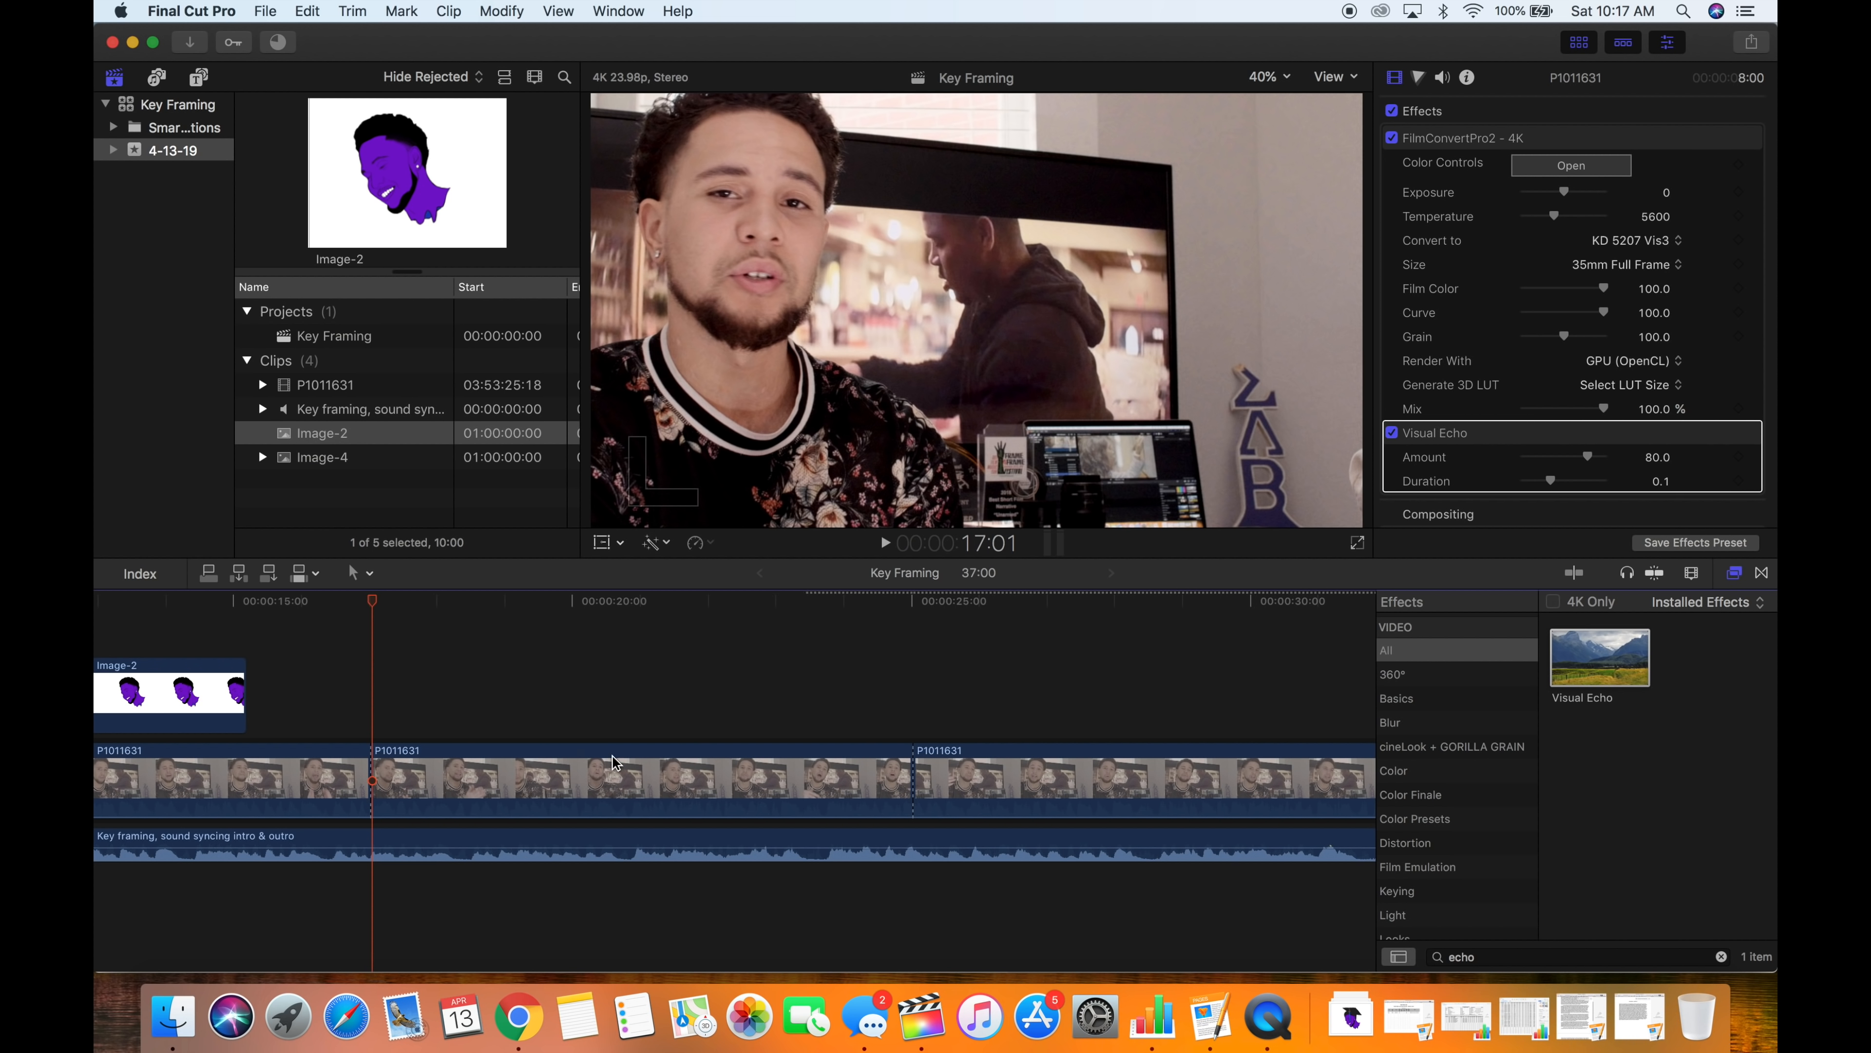
pyautogui.click(573, 783)
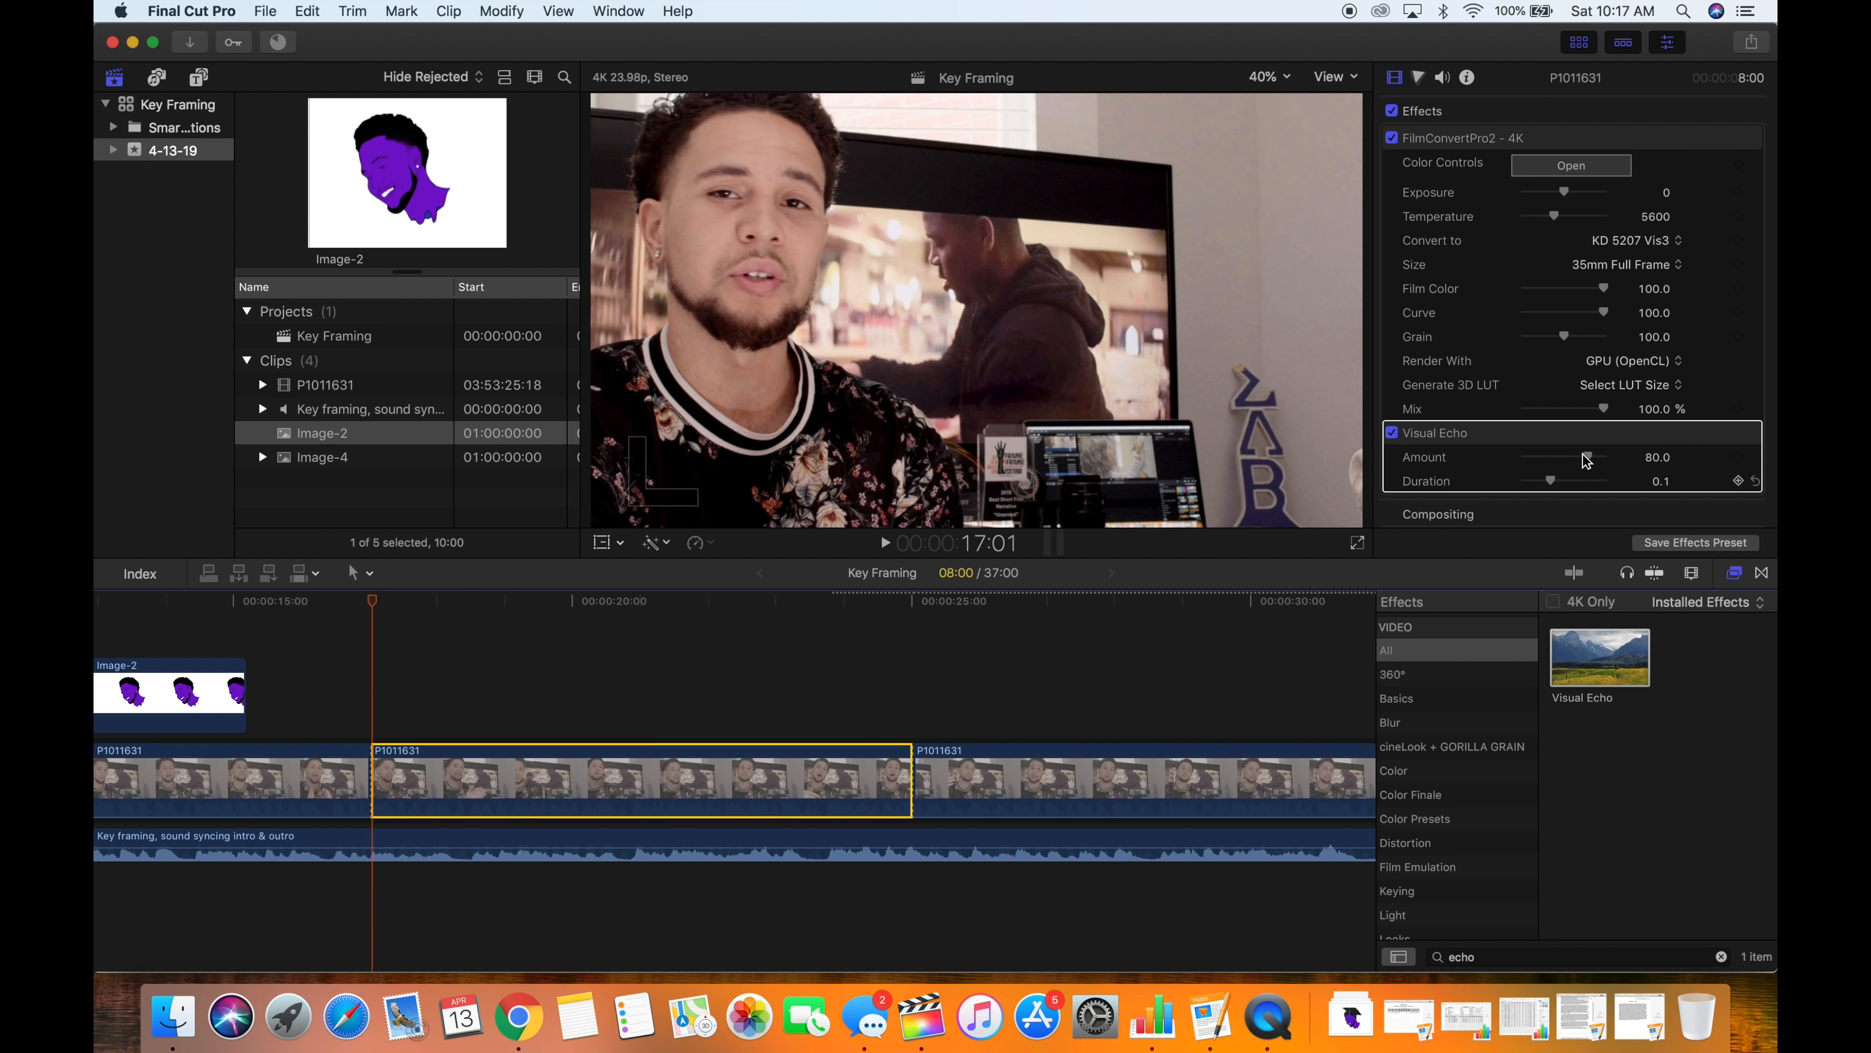
pyautogui.moveTo(1590, 463); pyautogui.dragTo(1516, 457)
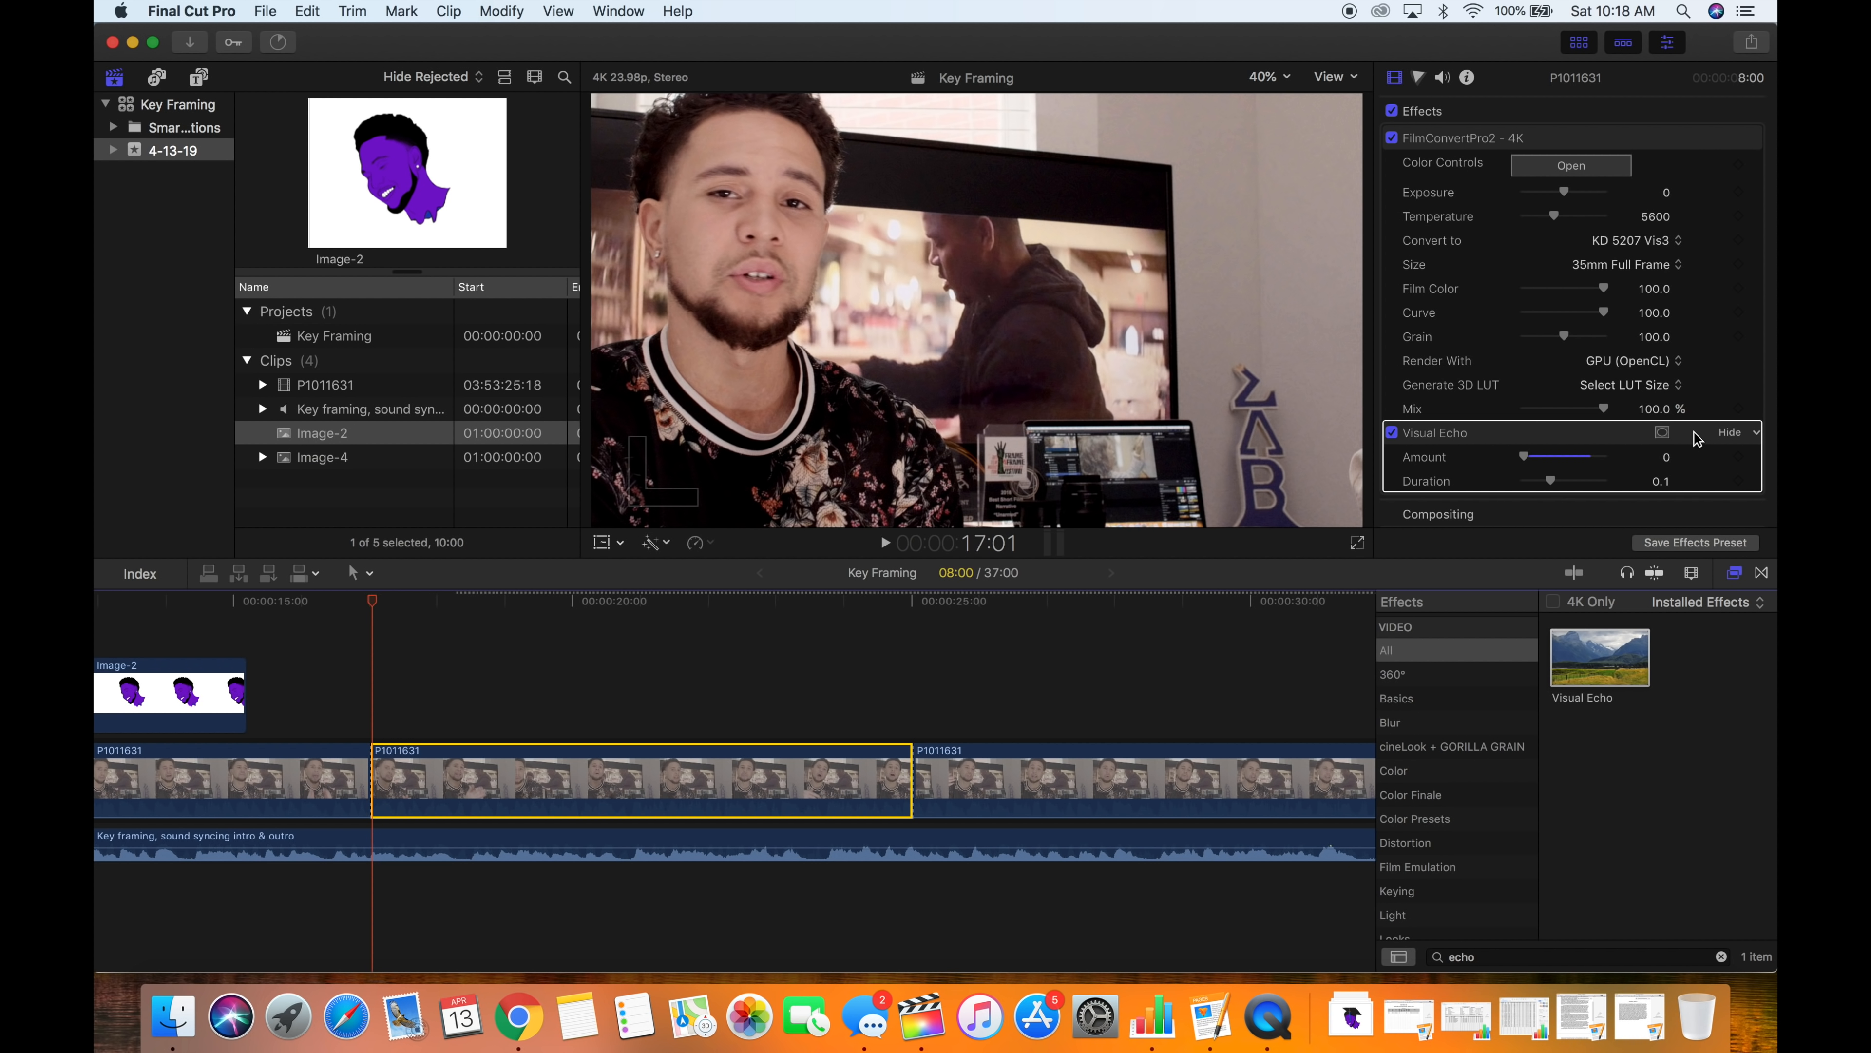
pyautogui.click(1739, 458)
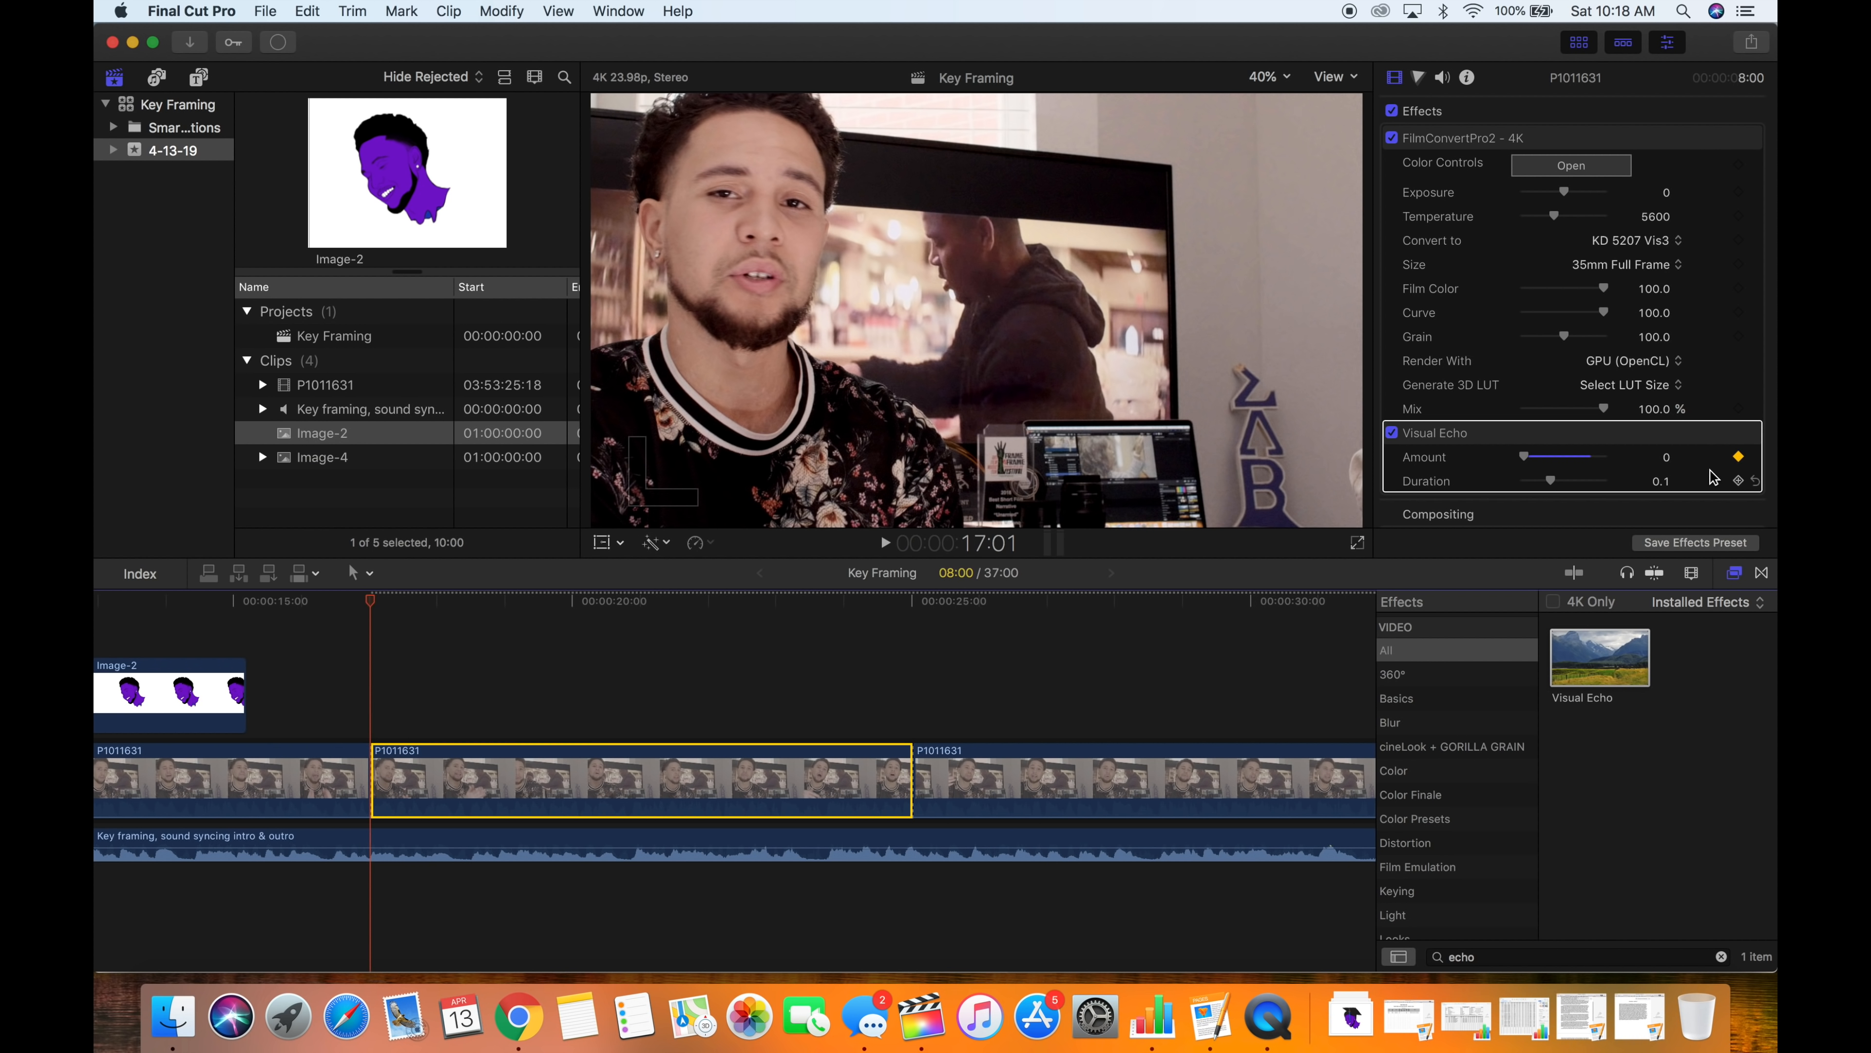
pyautogui.click(1741, 457)
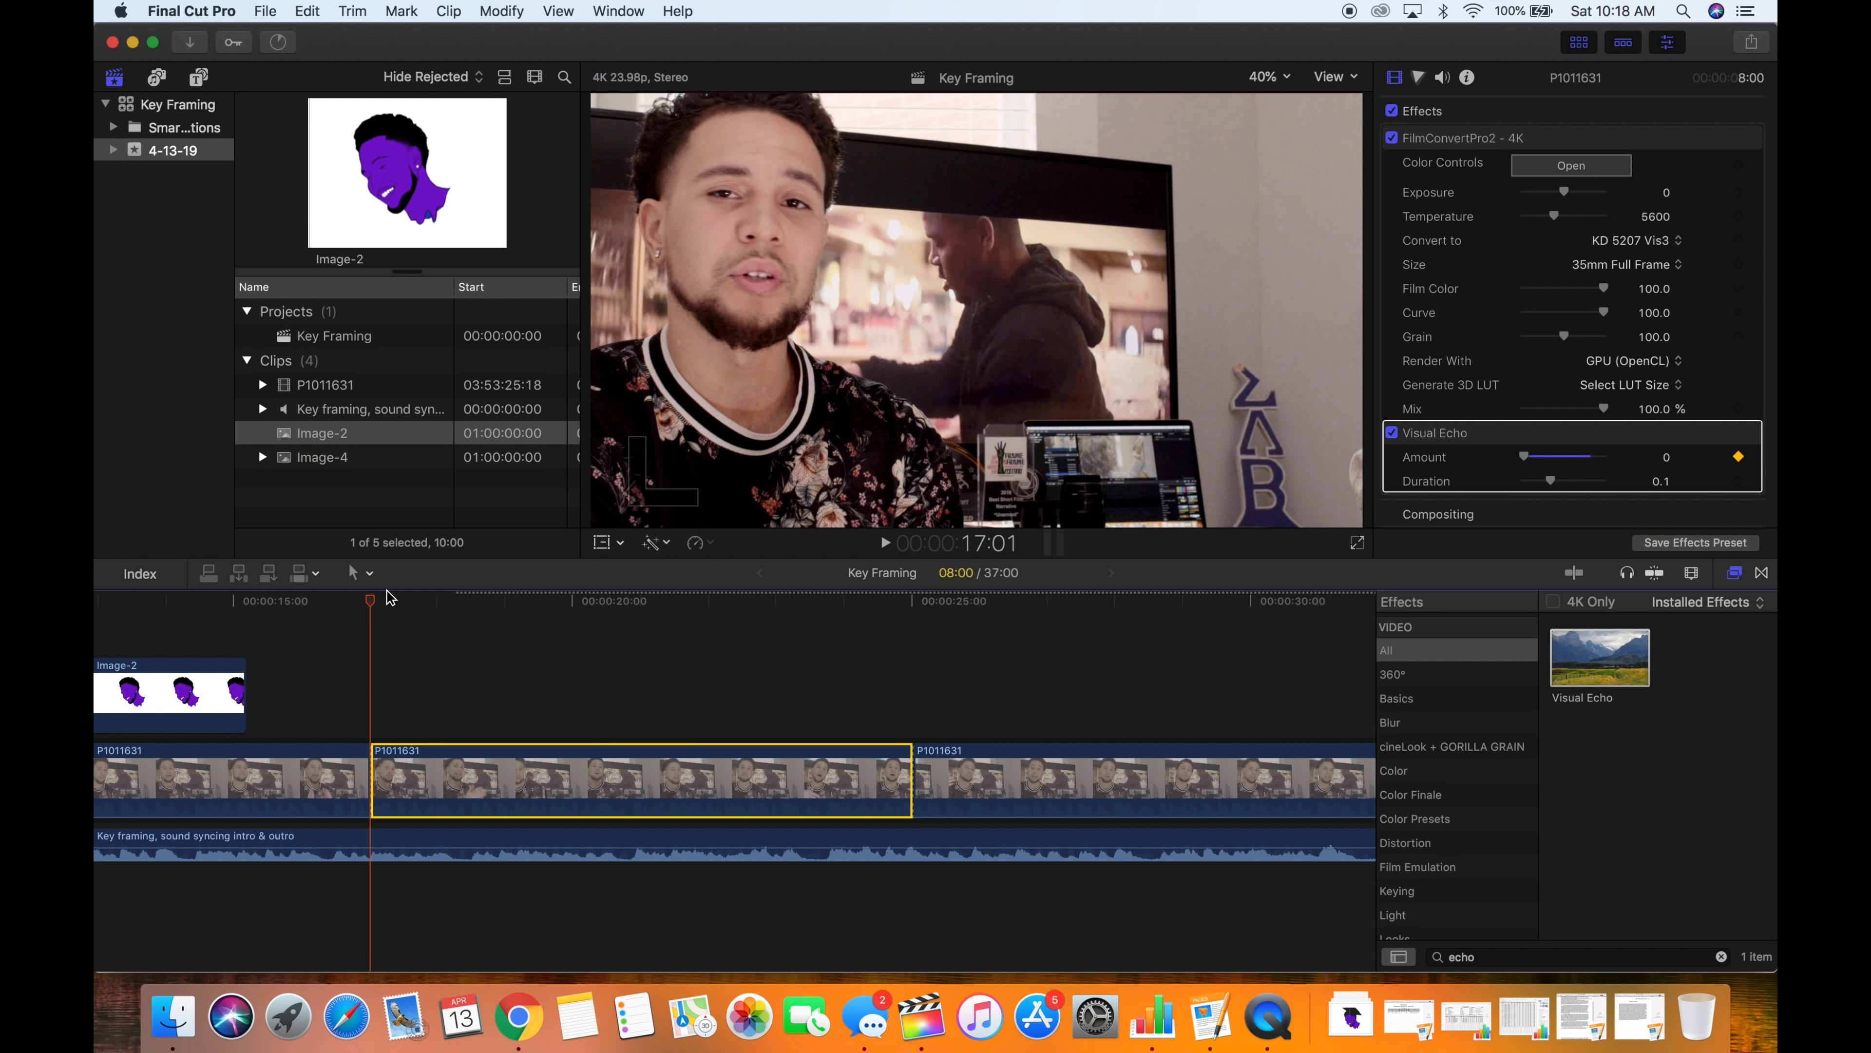